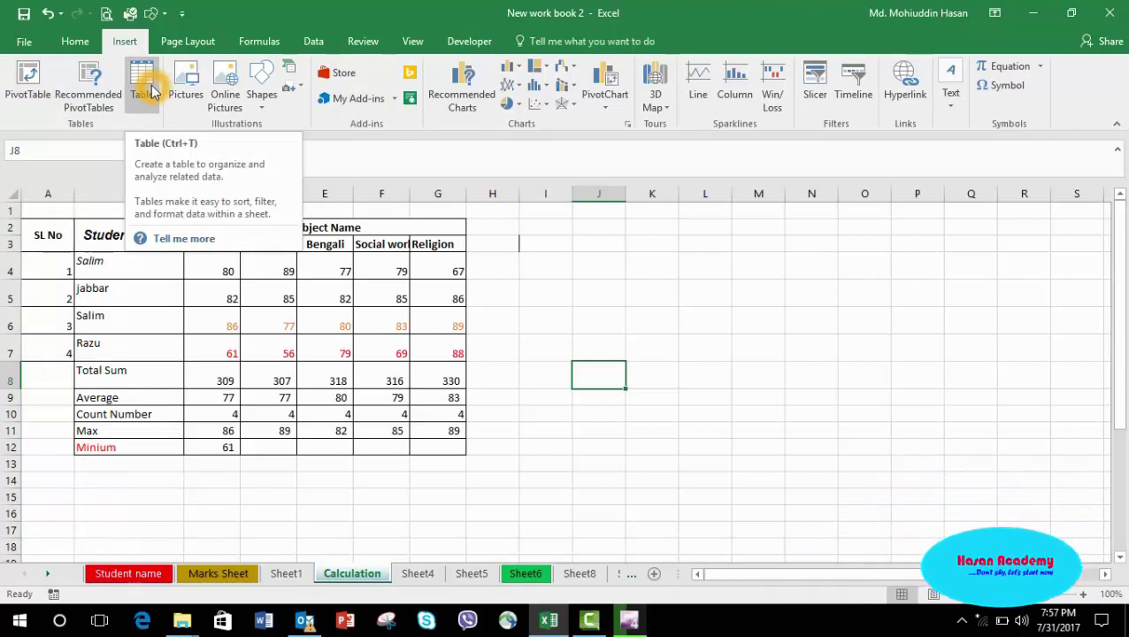
# Insert the Untitled-8 picture from the Desktop's Raw 3 folder at cell I4 and shrink it to about 2.18" by 4.35"
pyautogui.click(200, 79)
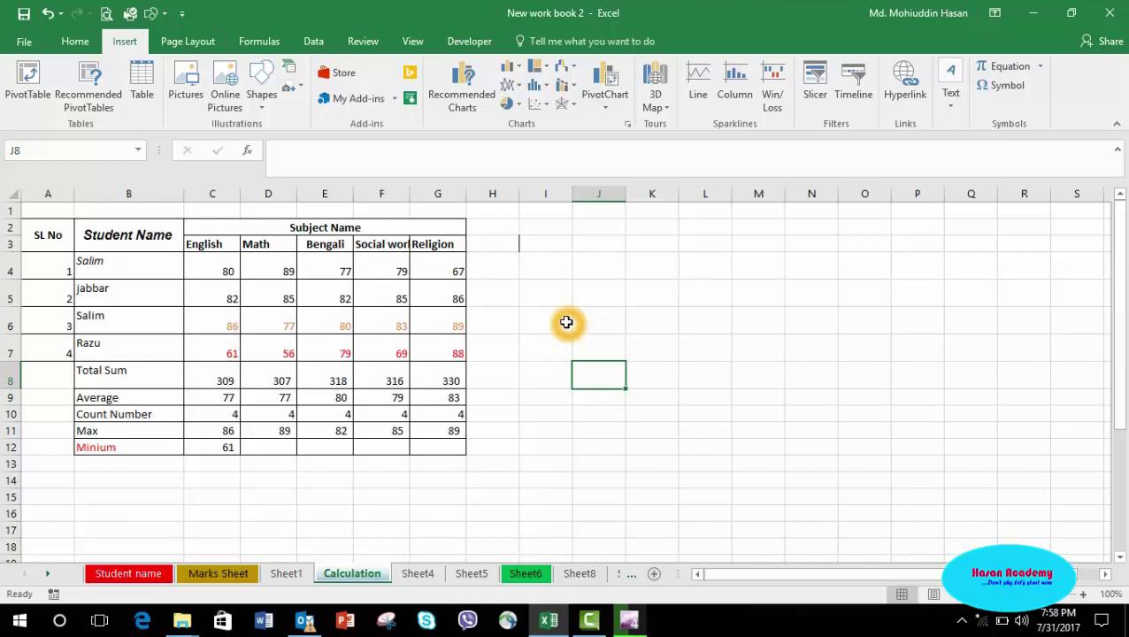
pyautogui.click(551, 264)
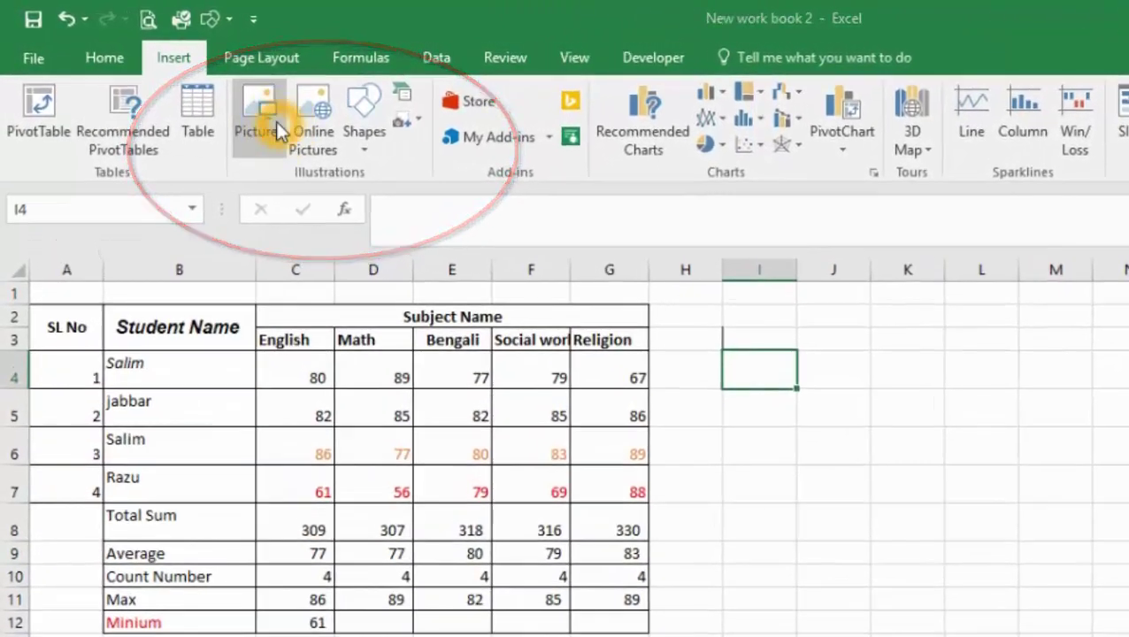
pyautogui.click(275, 121)
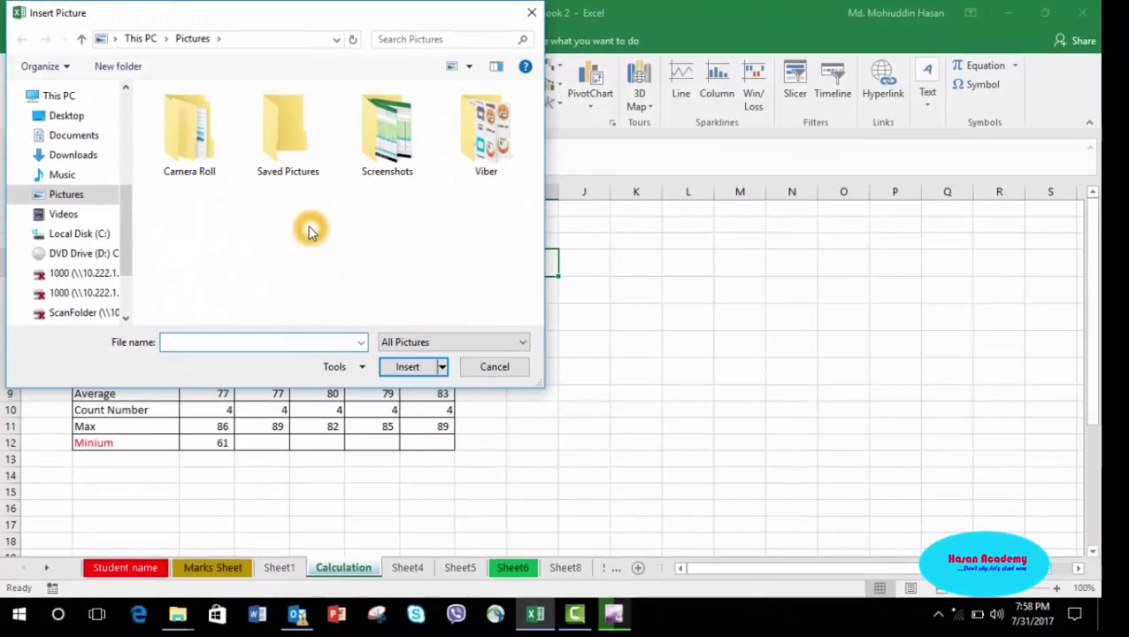
pyautogui.click(77, 116)
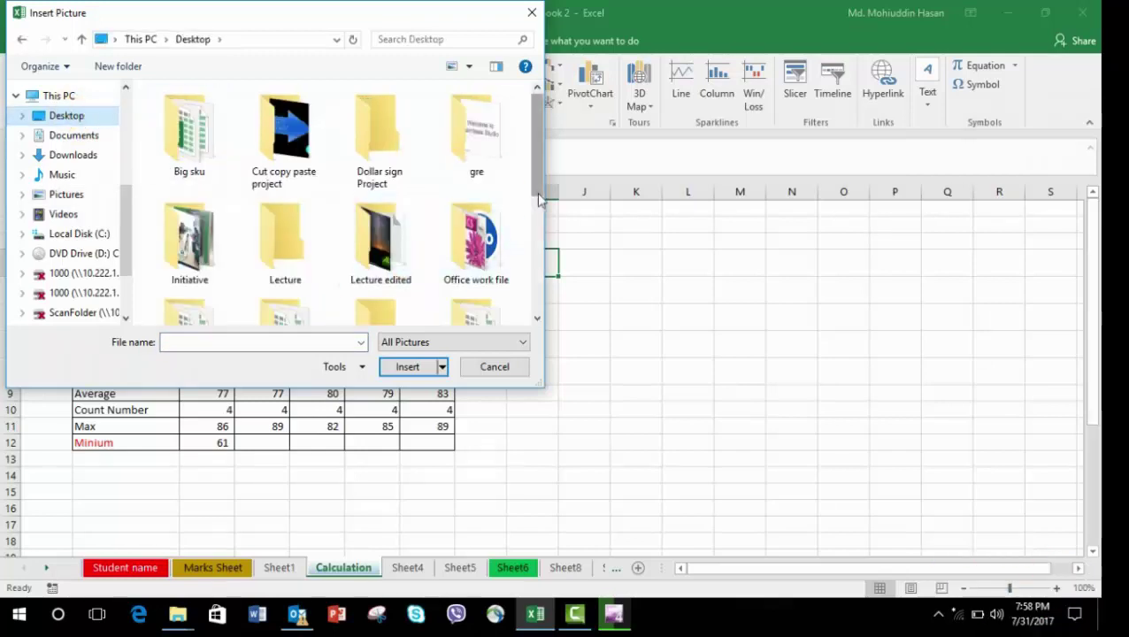
pyautogui.moveTo(537, 190); pyautogui.dragTo(531, 244)
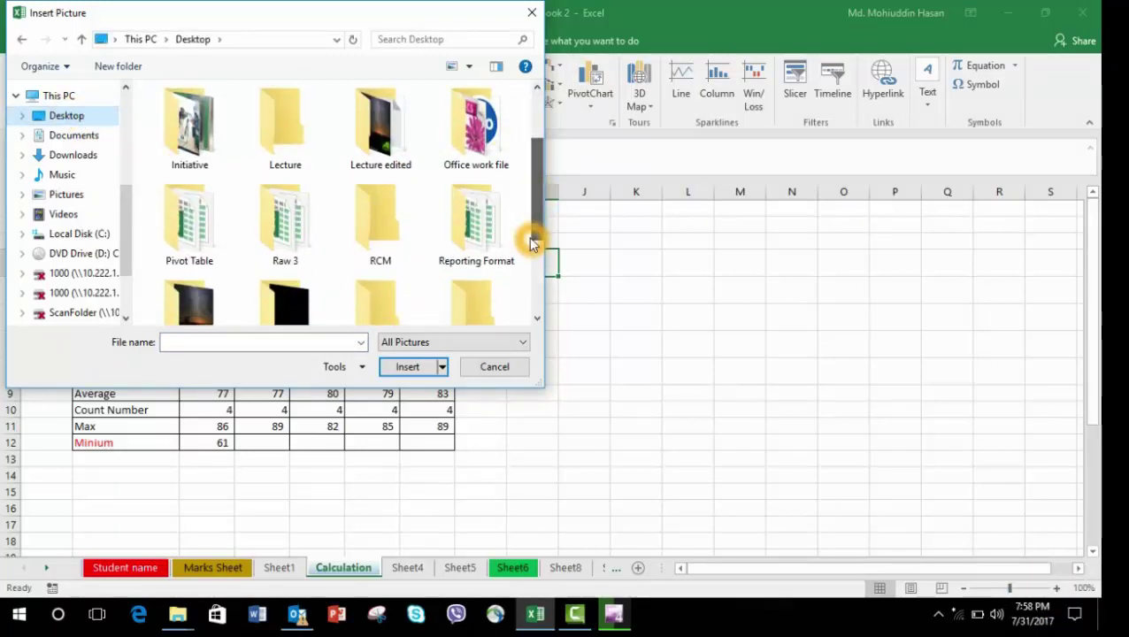
pyautogui.click(297, 241)
pyautogui.doubleClick(296, 240)
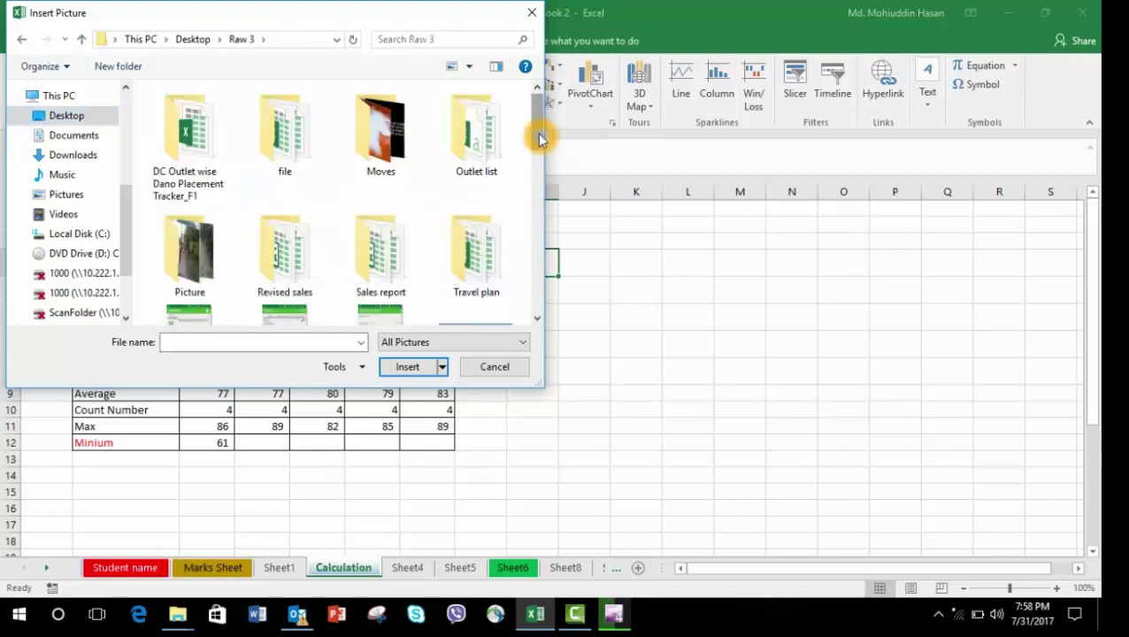
pyautogui.moveTo(541, 139); pyautogui.dragTo(534, 316)
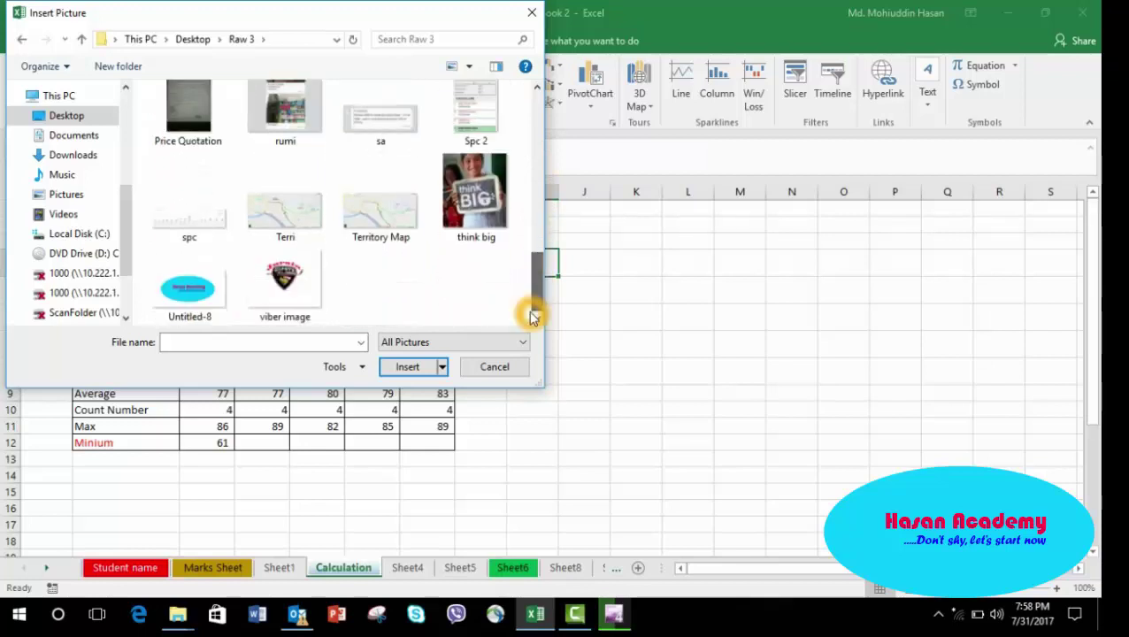
pyautogui.click(181, 292)
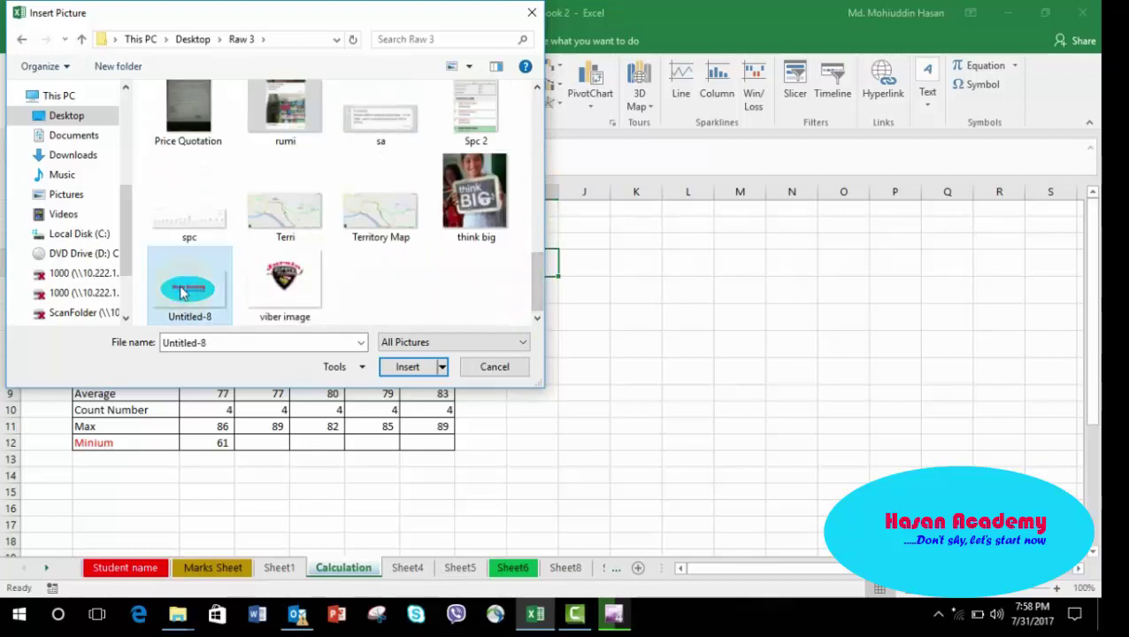
pyautogui.click(408, 370)
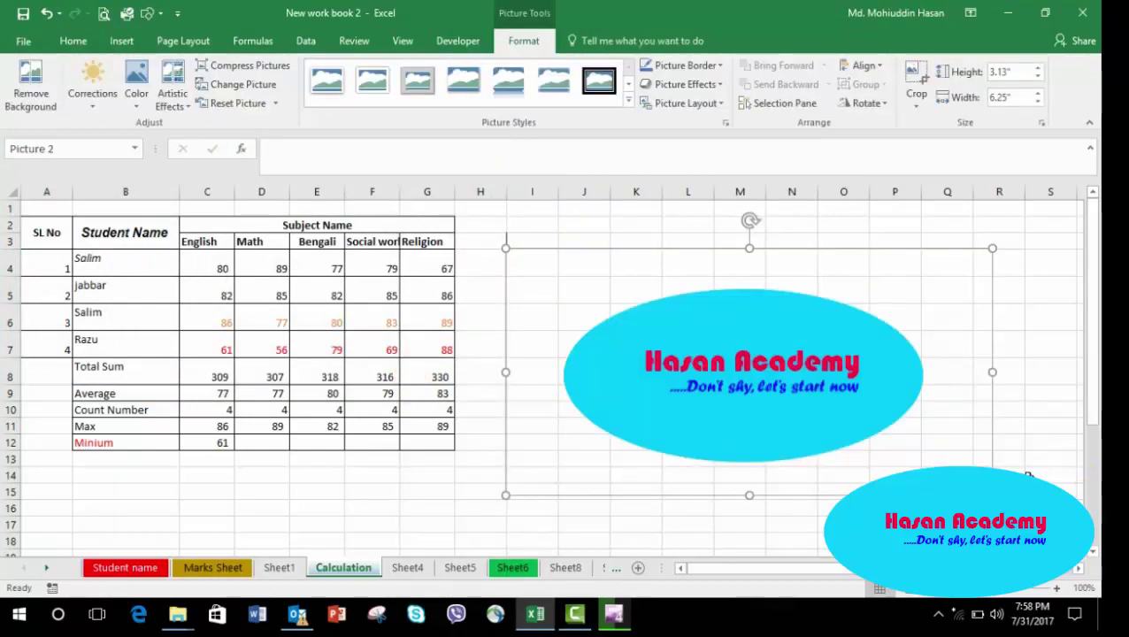
pyautogui.moveTo(992, 495); pyautogui.dragTo(825, 423)
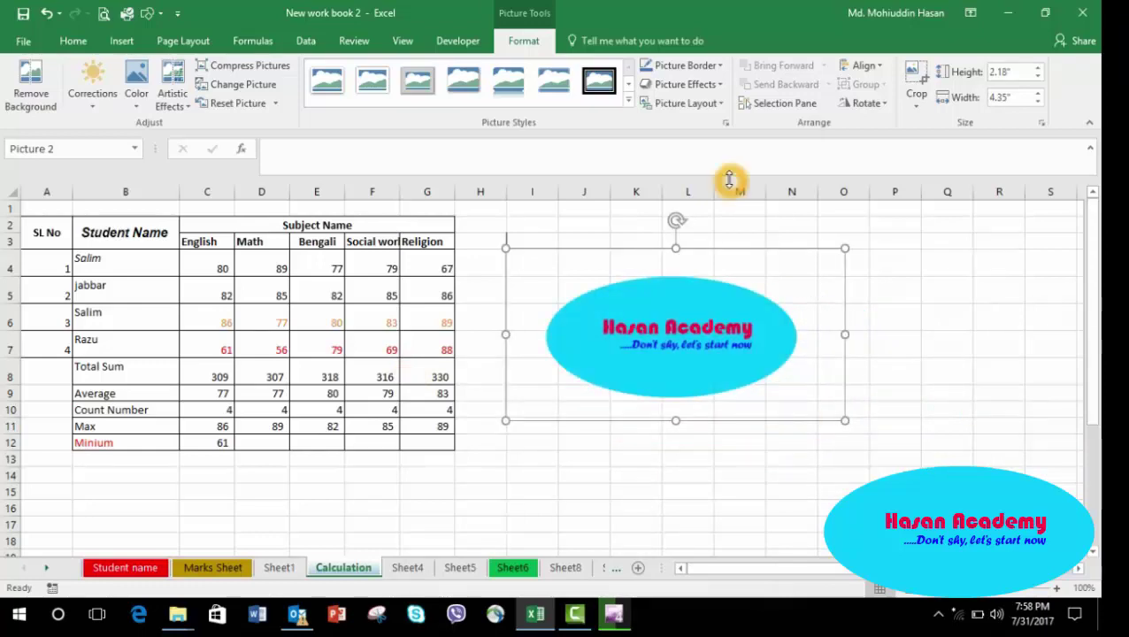
# Try the Soft Edge Rectangle, double black frame, rotated white frame and snipped-corner picture styles on the logo
pyautogui.click(549, 88)
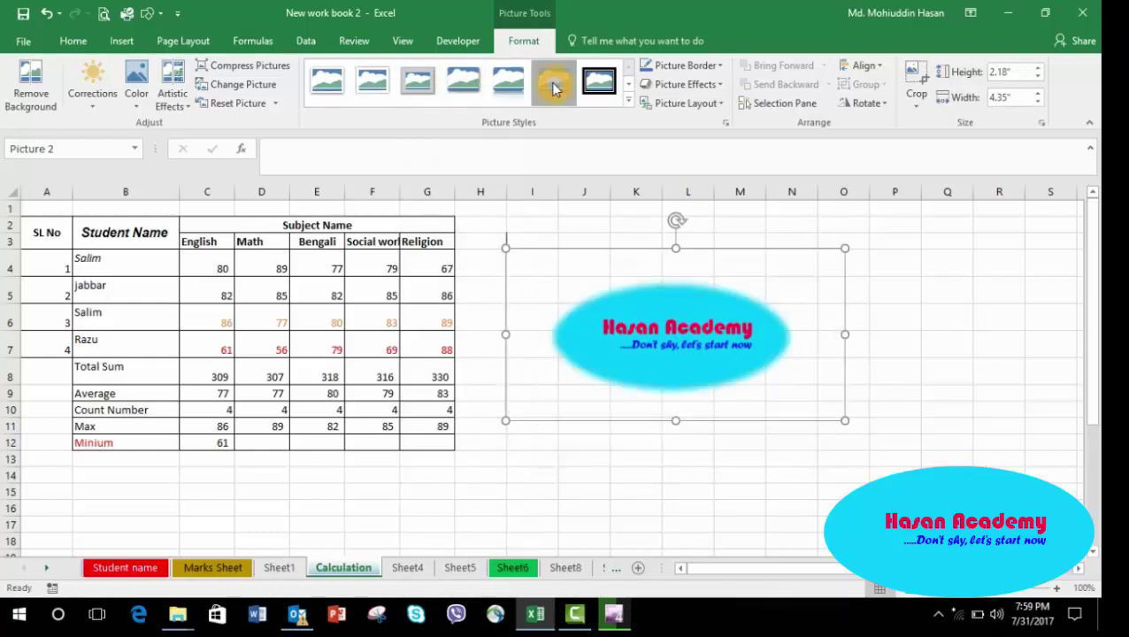
pyautogui.click(606, 82)
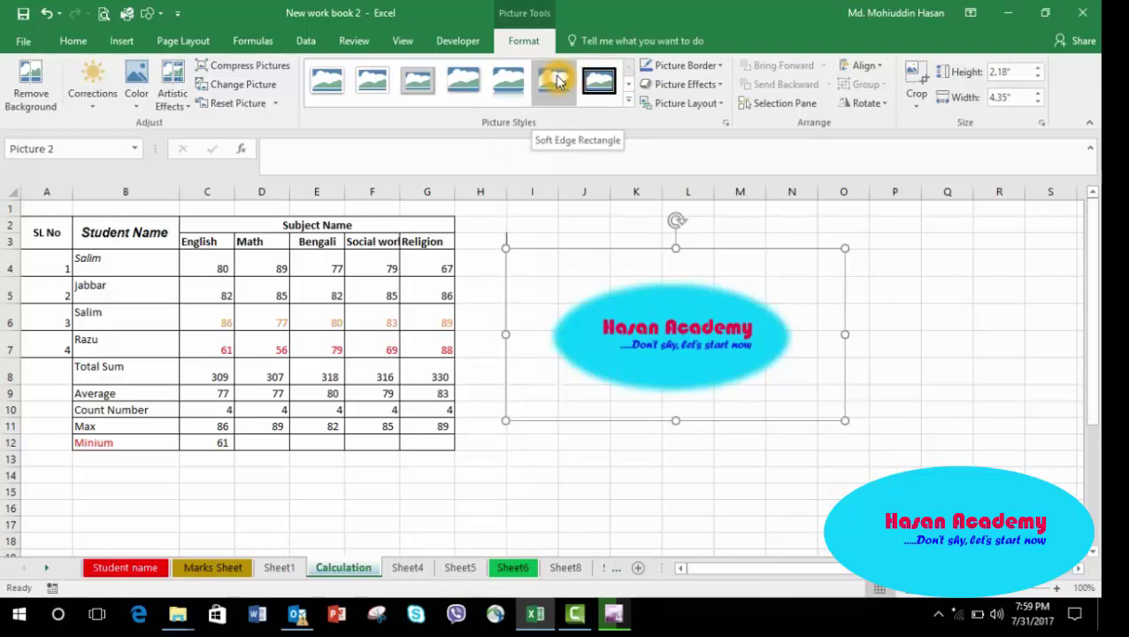
pyautogui.click(627, 100)
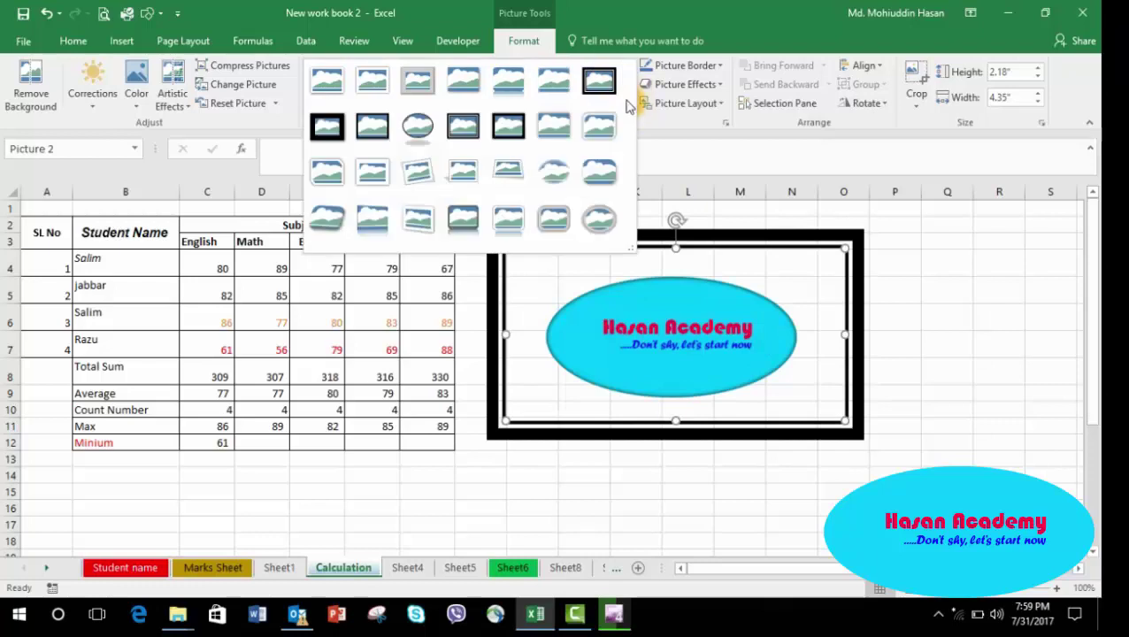
pyautogui.click(416, 173)
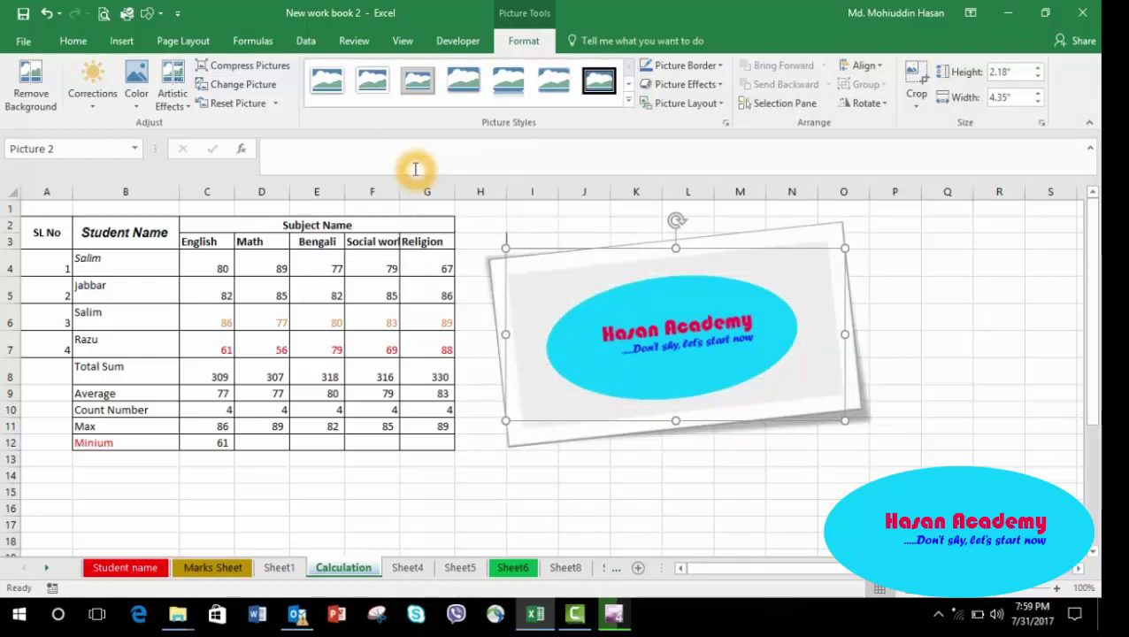
pyautogui.click(626, 104)
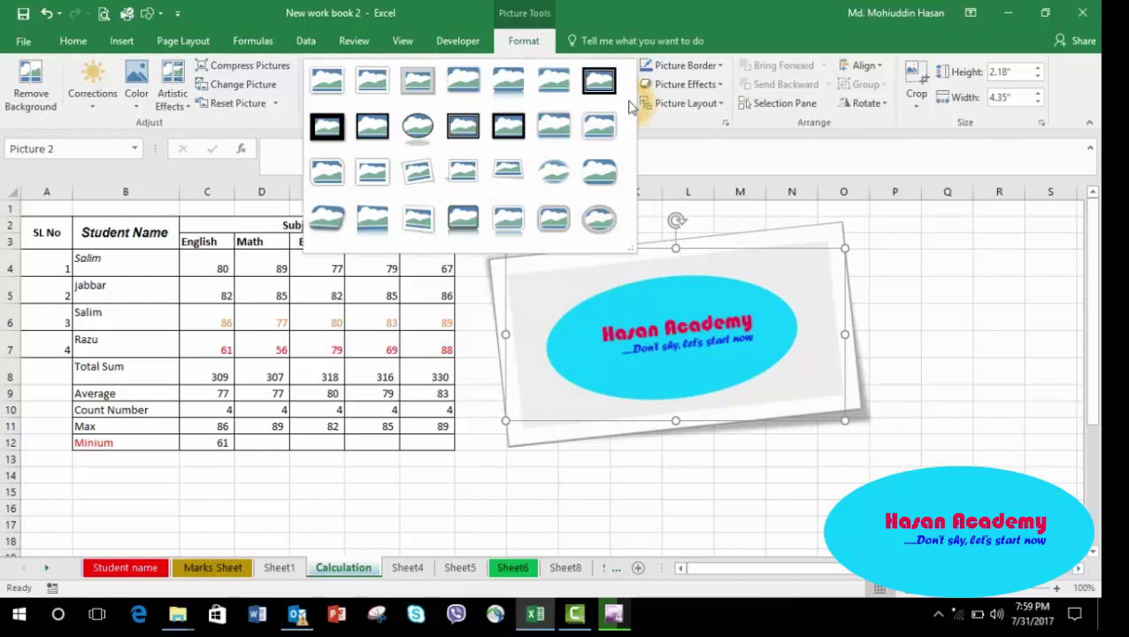
pyautogui.click(319, 170)
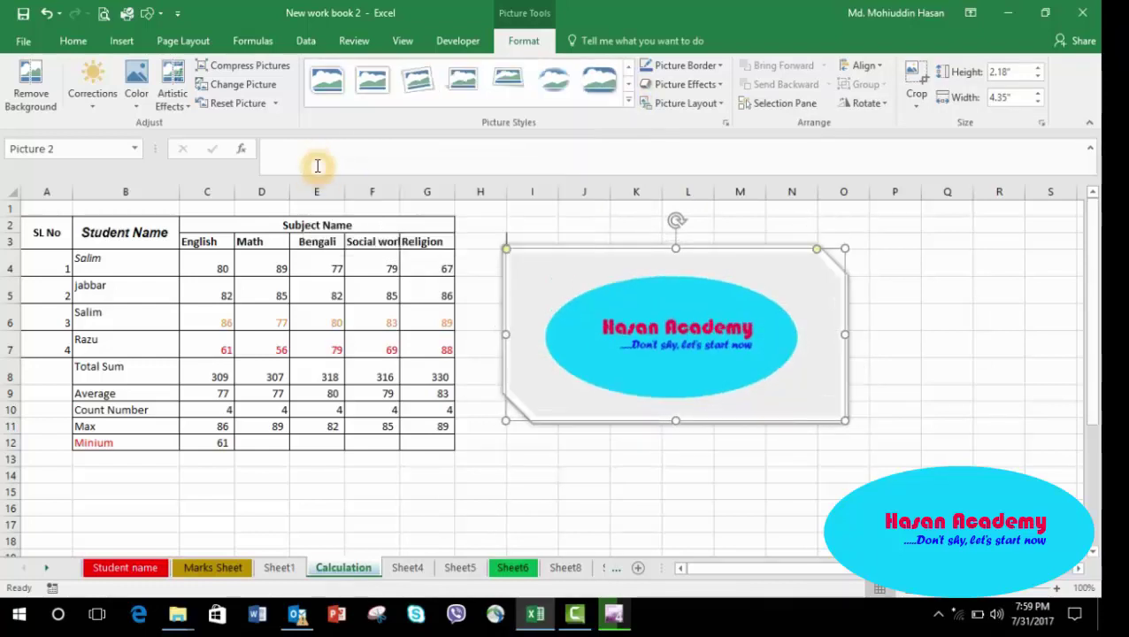
# Try a thick black frame, the snipped-corner frame and the metallic oval picture styles on the logo
pyautogui.click(629, 102)
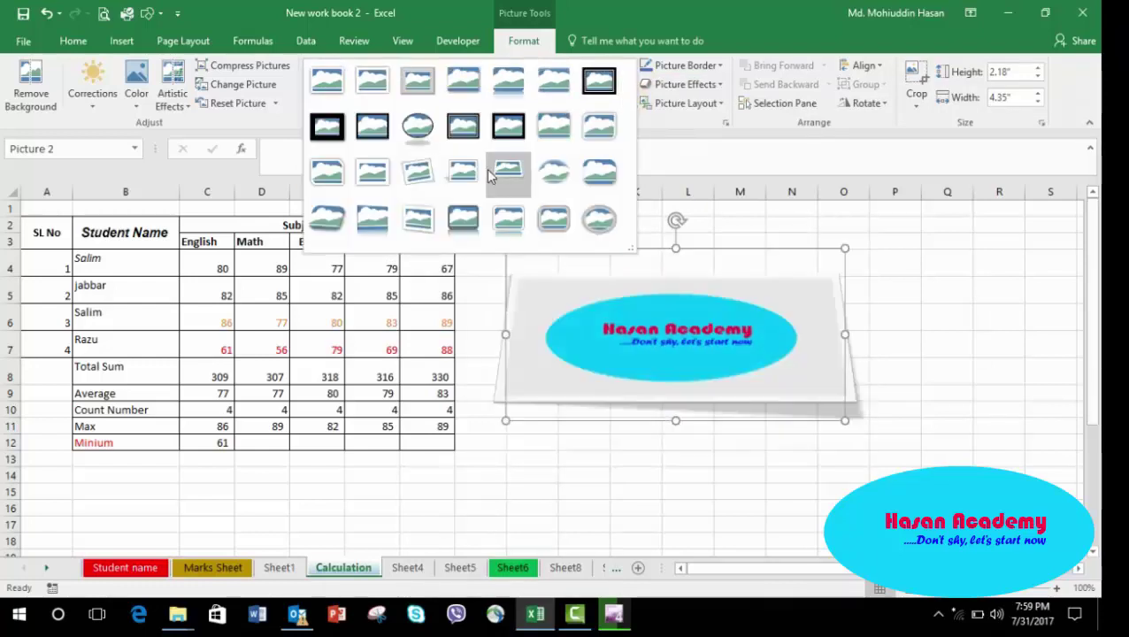
pyautogui.click(508, 124)
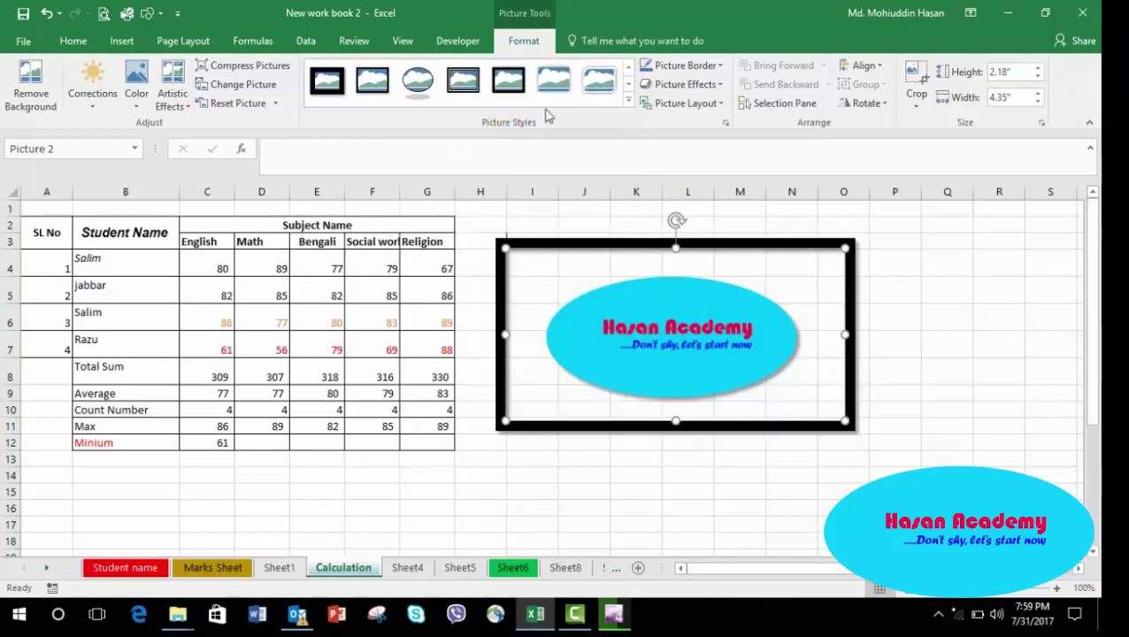
pyautogui.click(628, 102)
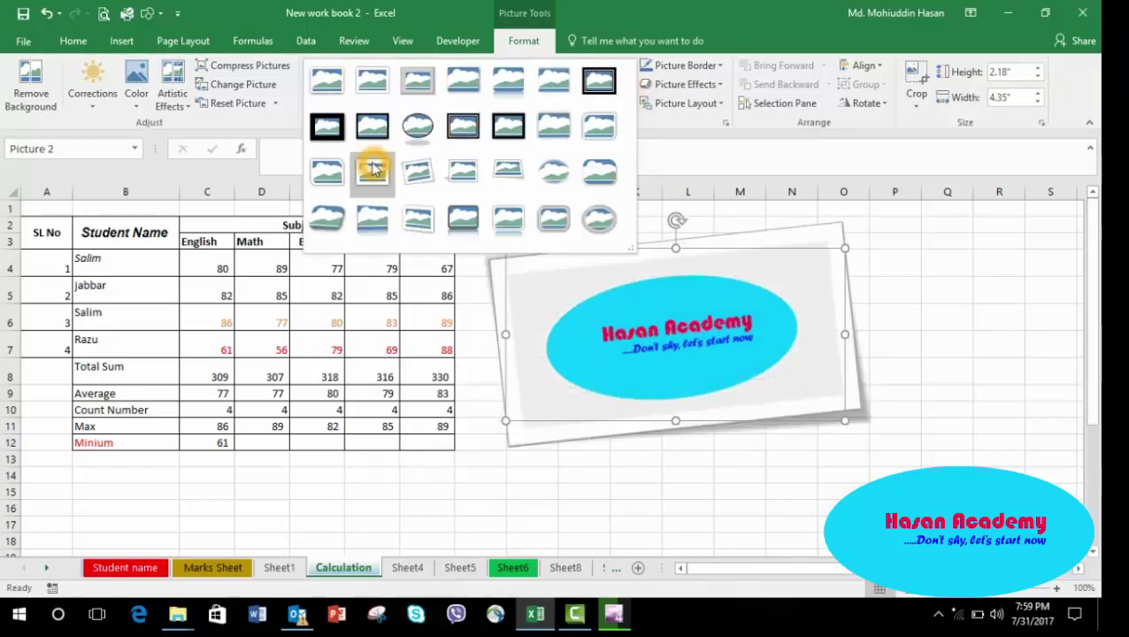
pyautogui.click(330, 172)
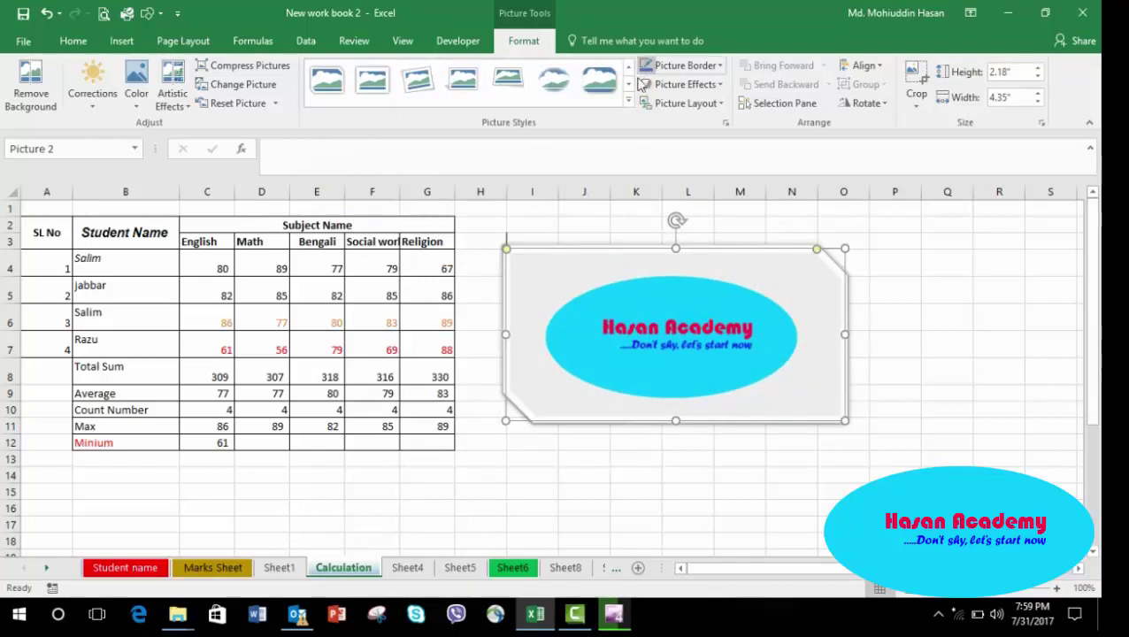
pyautogui.click(629, 102)
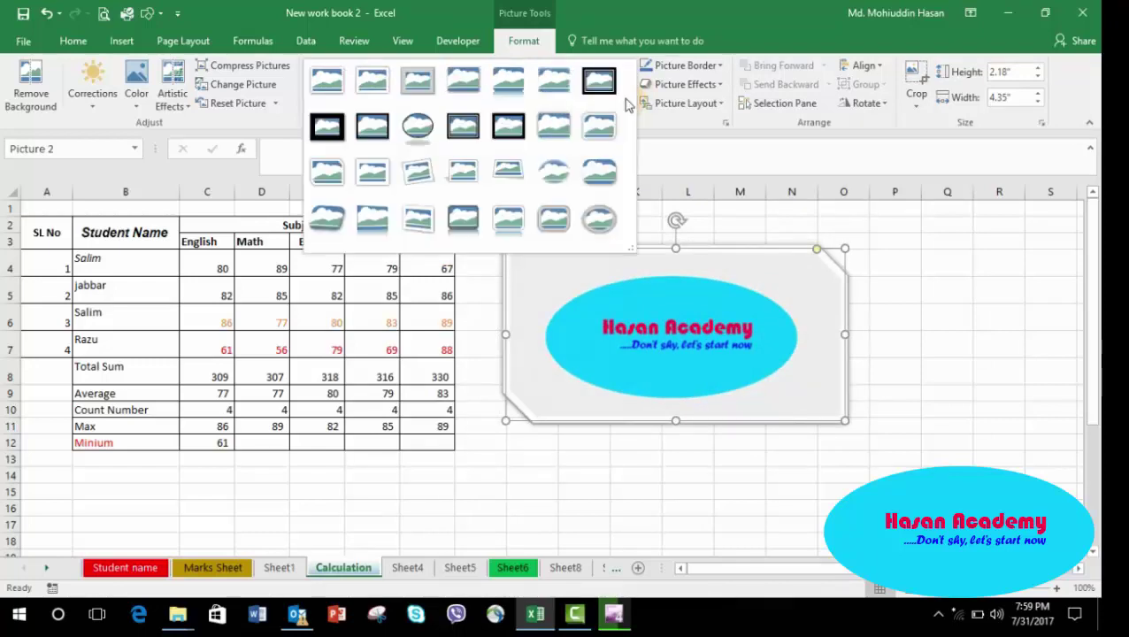
pyautogui.click(590, 220)
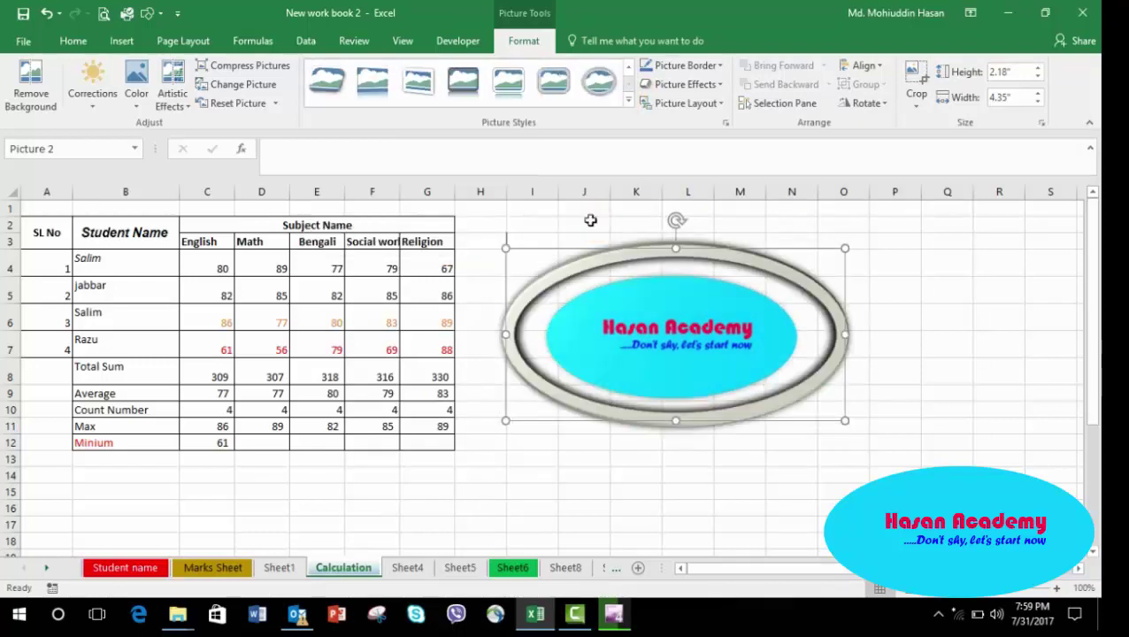
# Try the reflected white bevel, reflected black frame and tilted perspective picture styles on the logo
pyautogui.click(628, 102)
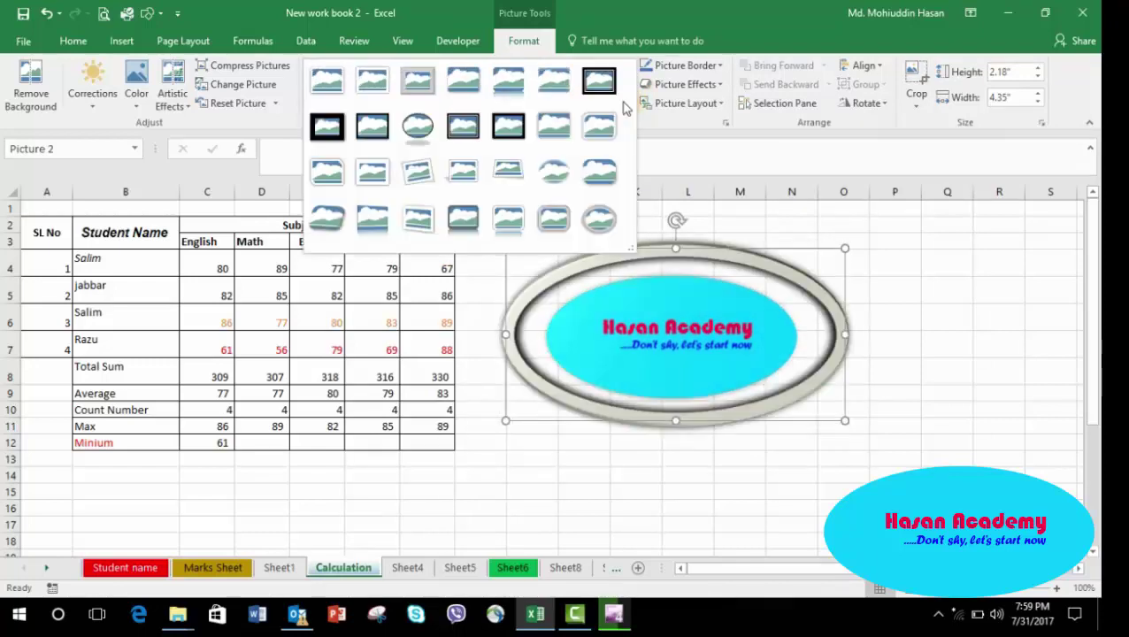
pyautogui.click(508, 219)
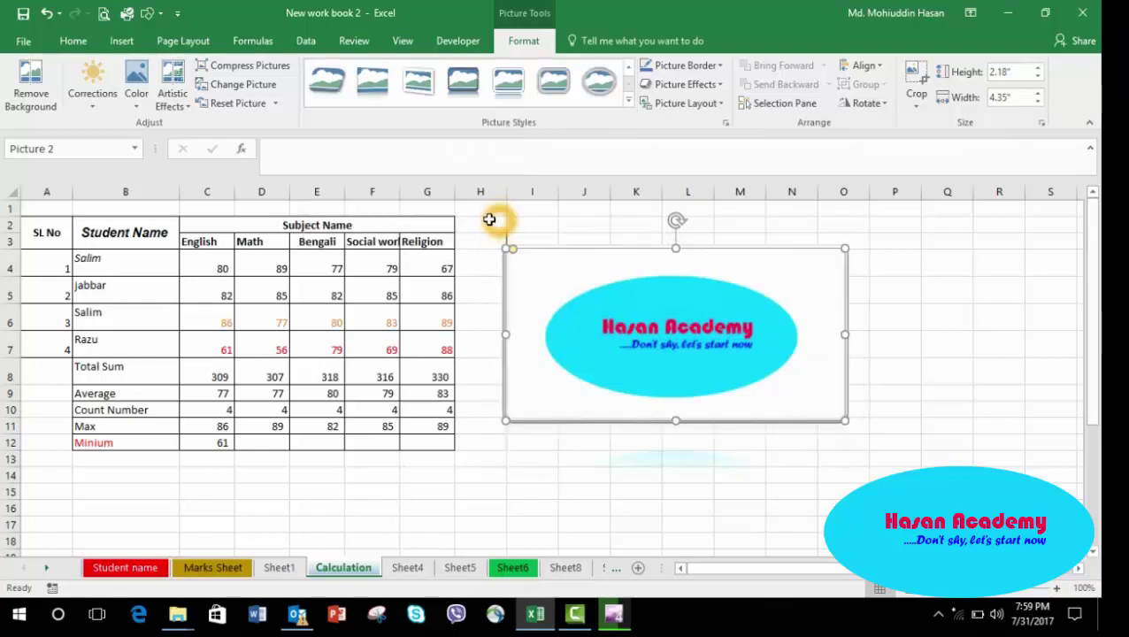
pyautogui.click(625, 103)
pyautogui.click(462, 217)
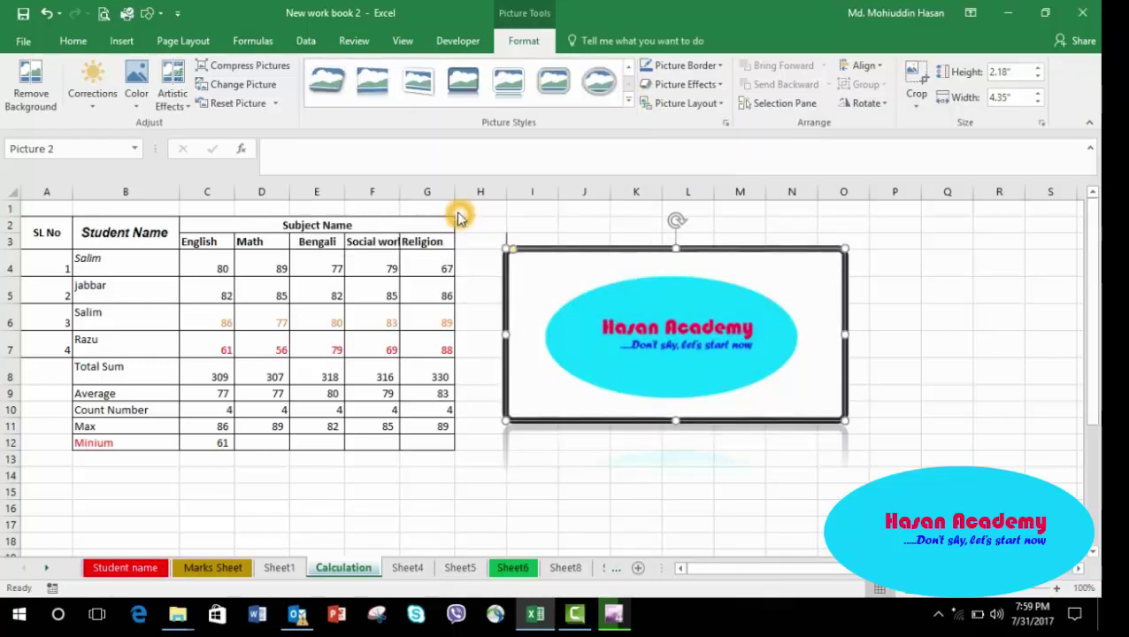
pyautogui.click(628, 99)
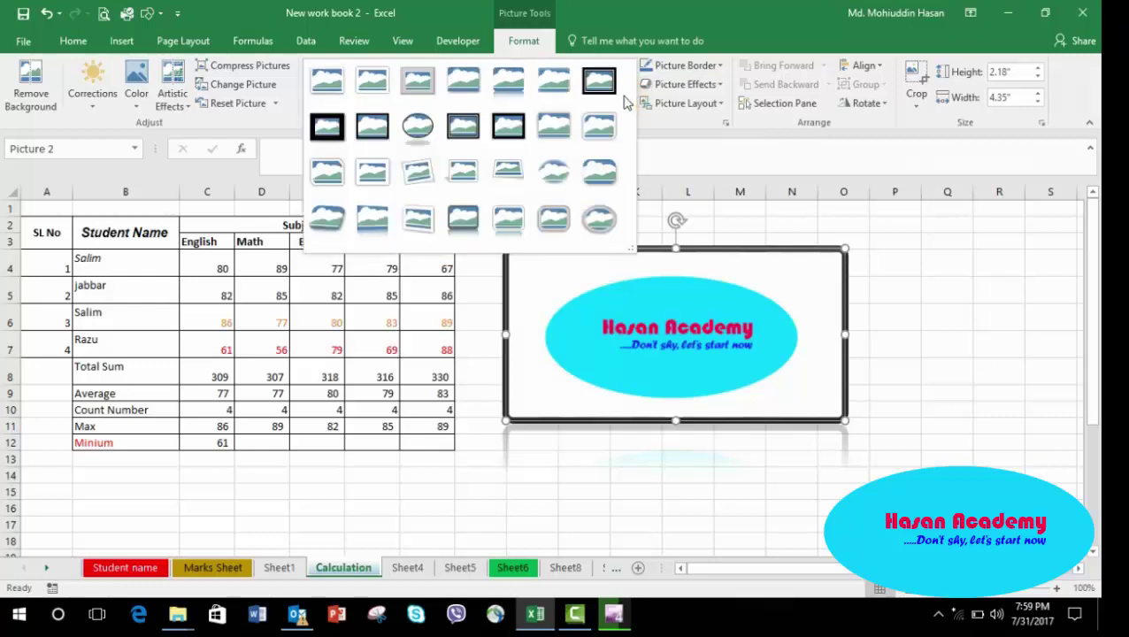
pyautogui.click(413, 220)
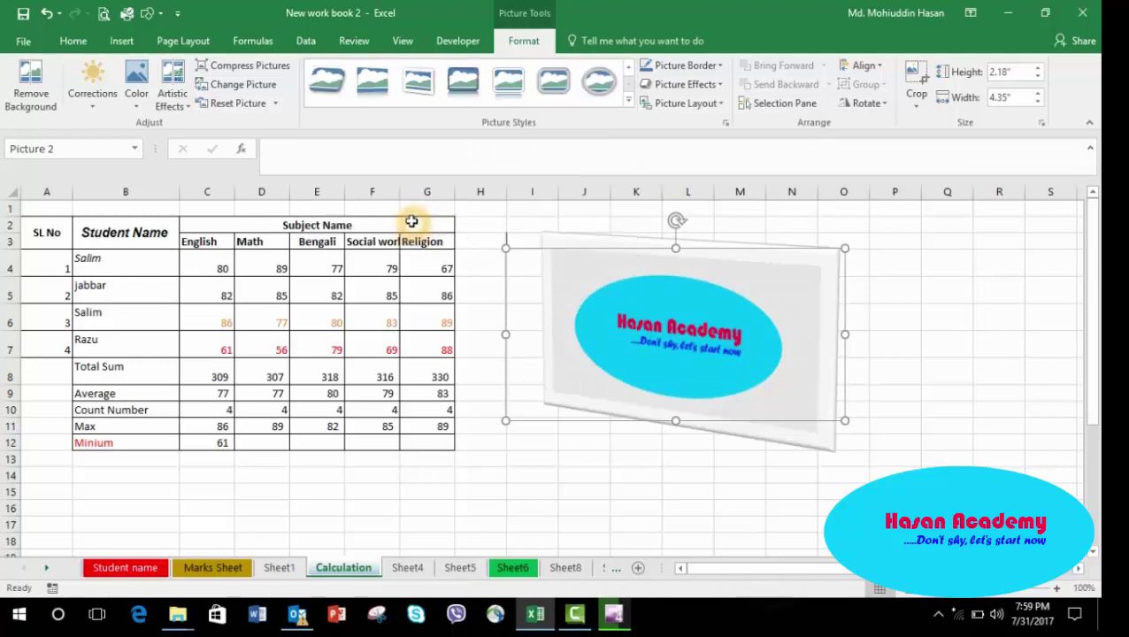
# Apply the black-rimmed oval picture style with a shadow beneath to the logo and deselect it
pyautogui.click(628, 101)
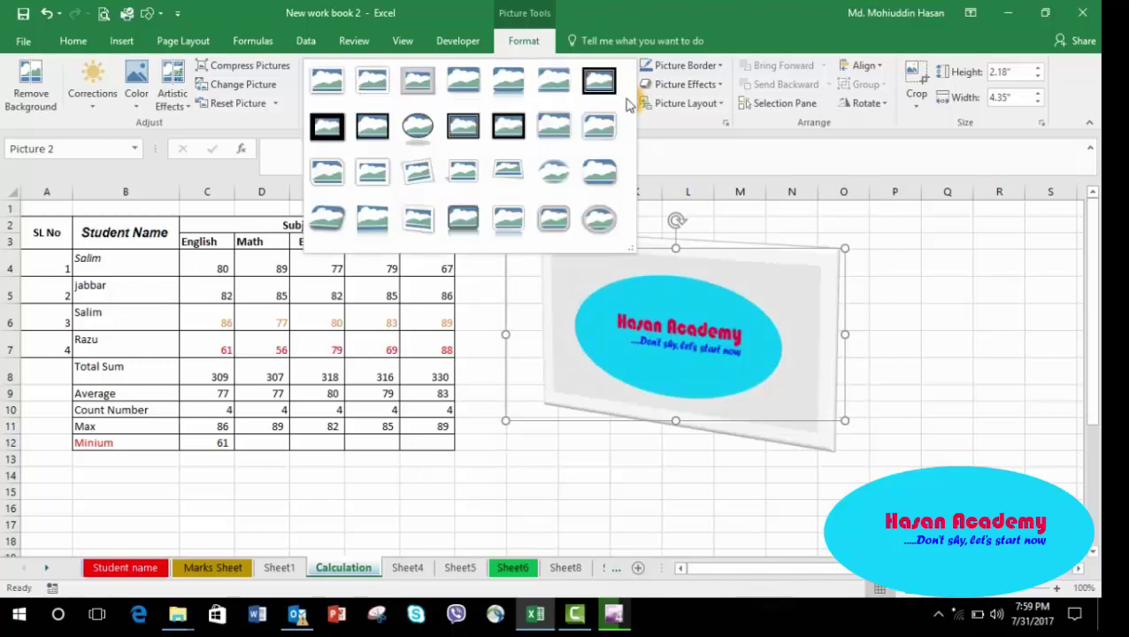
pyautogui.click(418, 127)
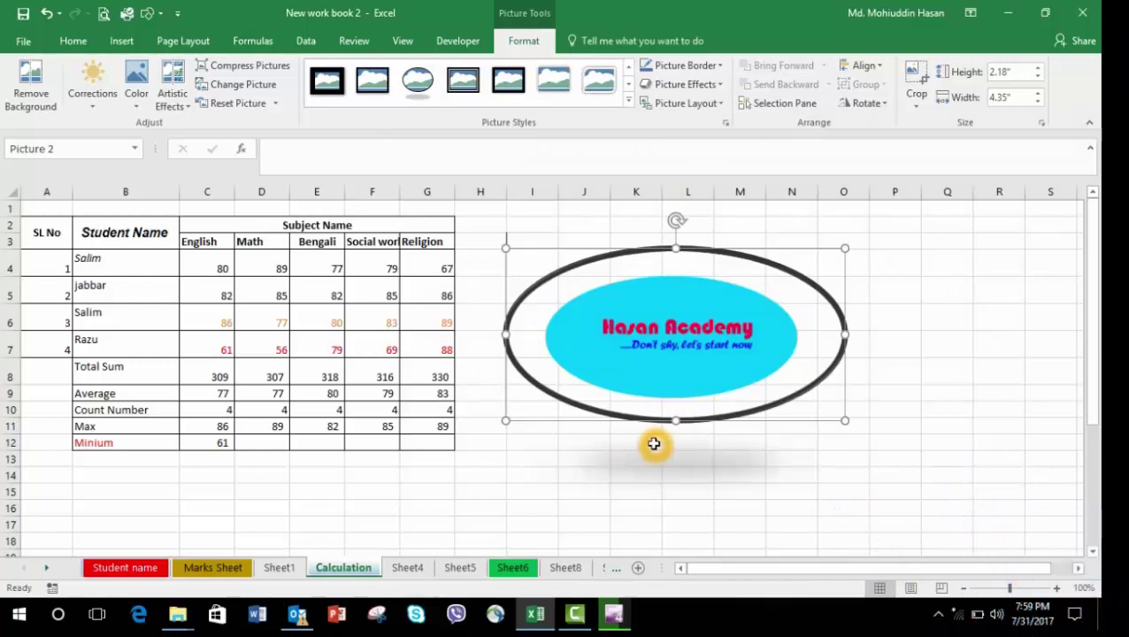
pyautogui.click(744, 431)
pyautogui.click(934, 395)
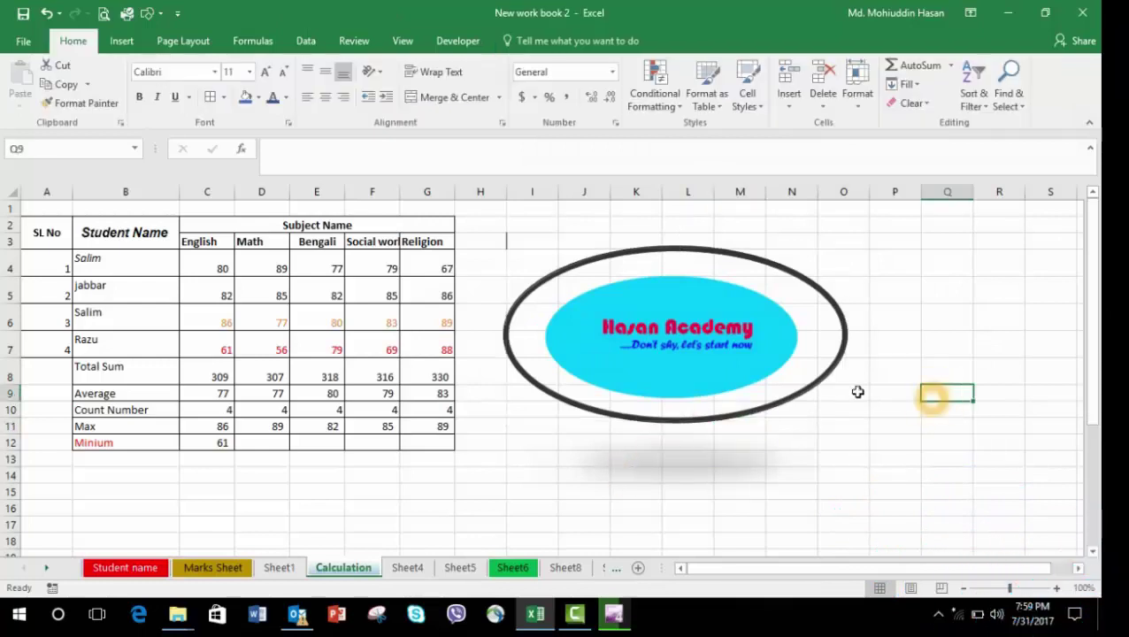
# Display the logo picture's formatting options in two different ways, deselecting the picture after each
pyautogui.click(678, 326)
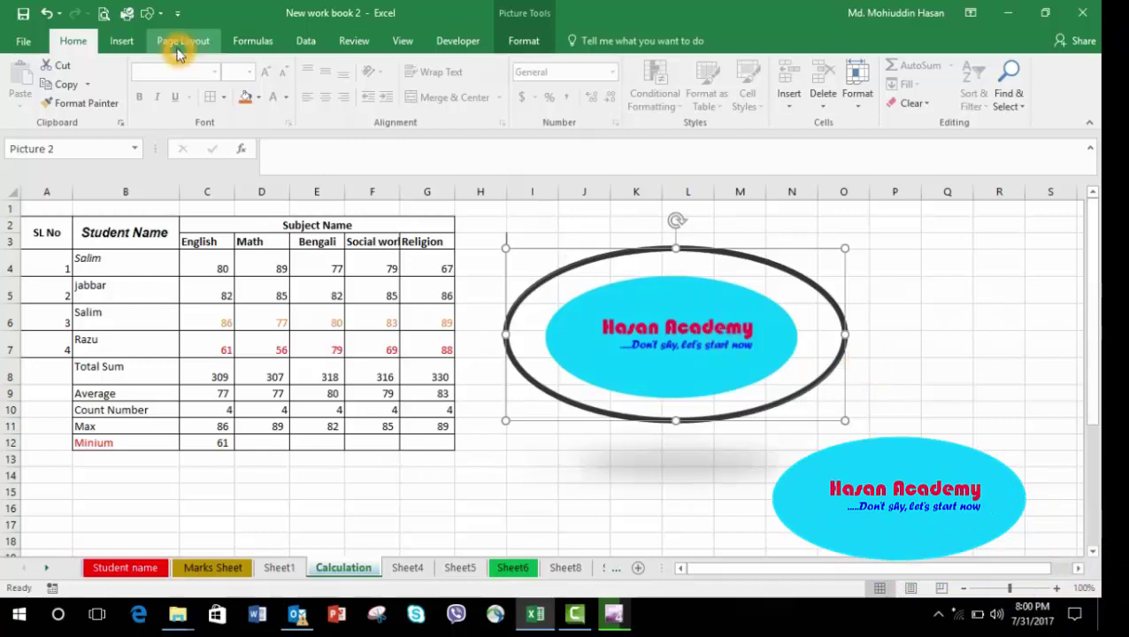
pyautogui.click(521, 44)
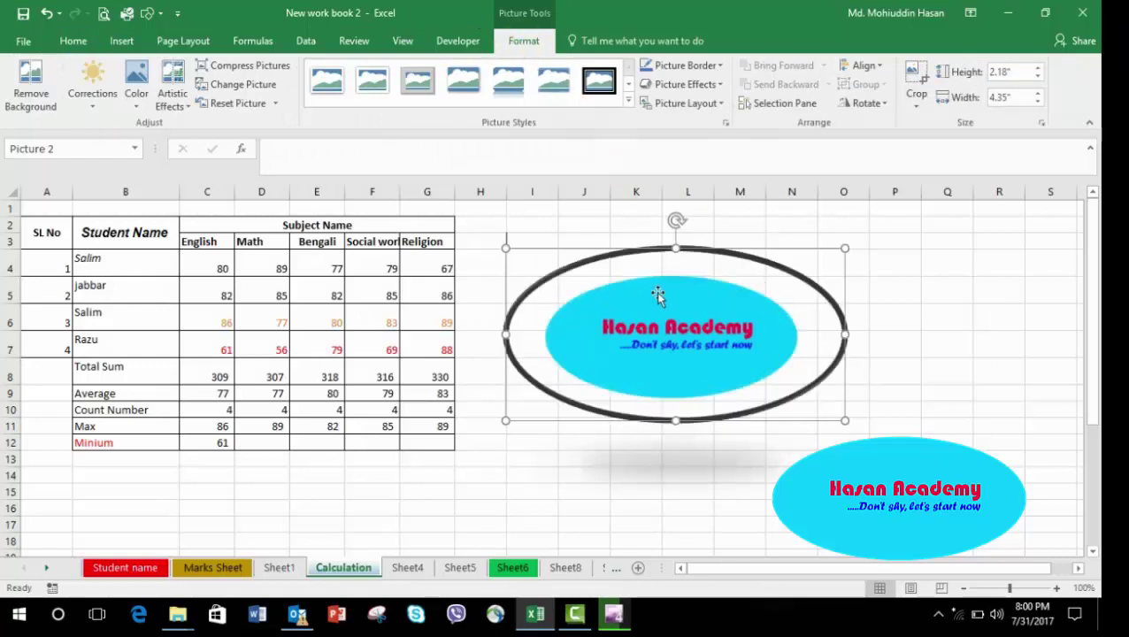
pyautogui.click(864, 397)
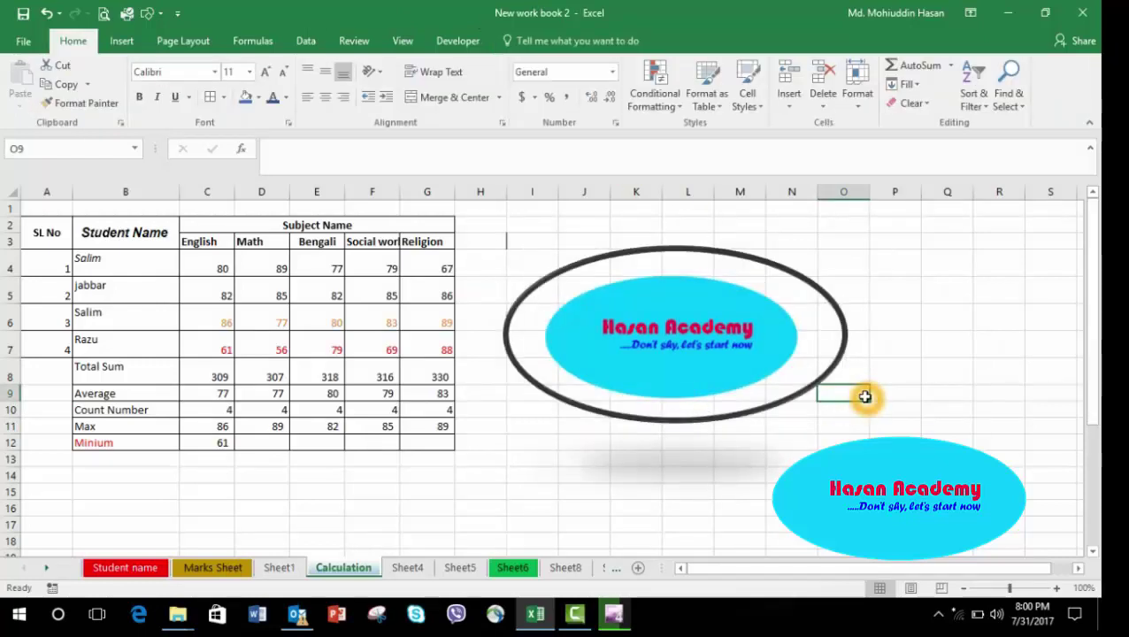
pyautogui.doubleClick(792, 301)
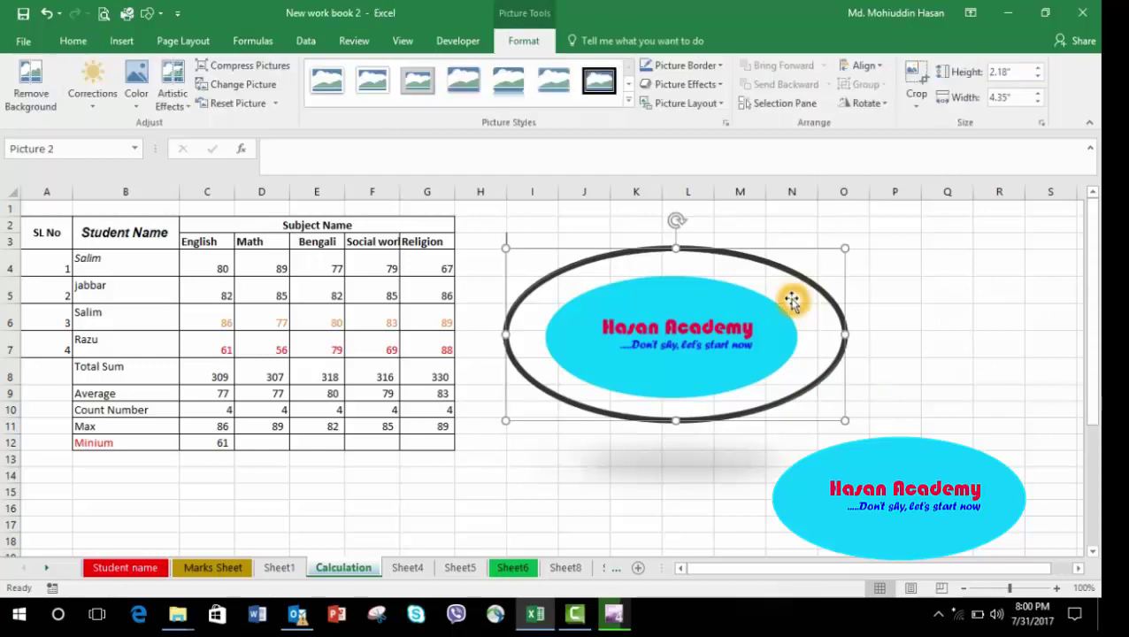
pyautogui.click(978, 302)
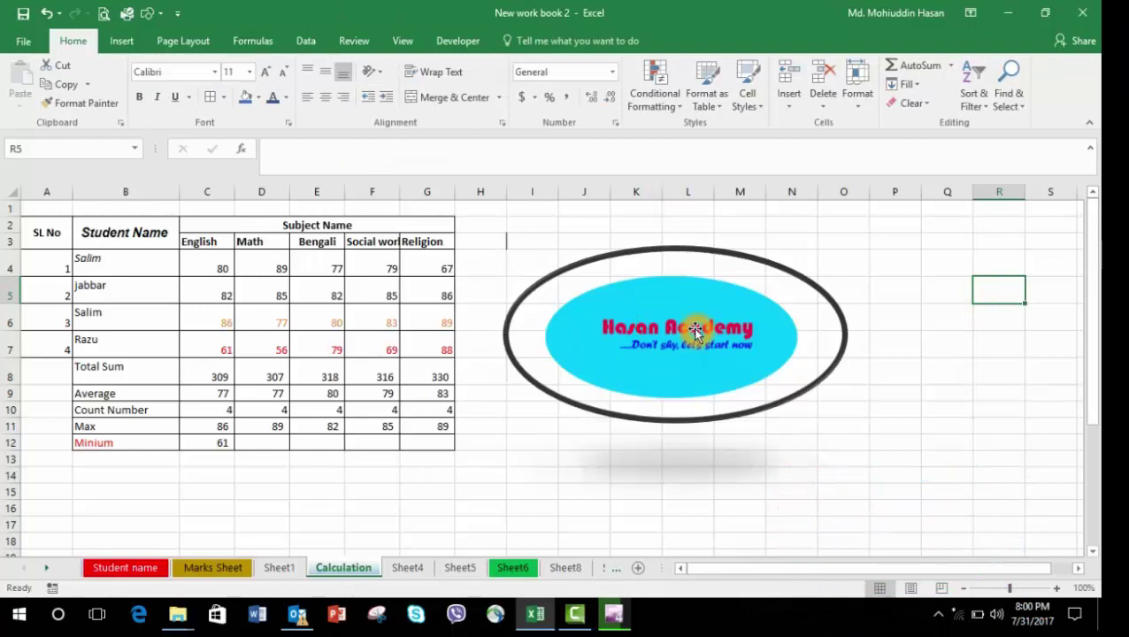
pyautogui.click(693, 249)
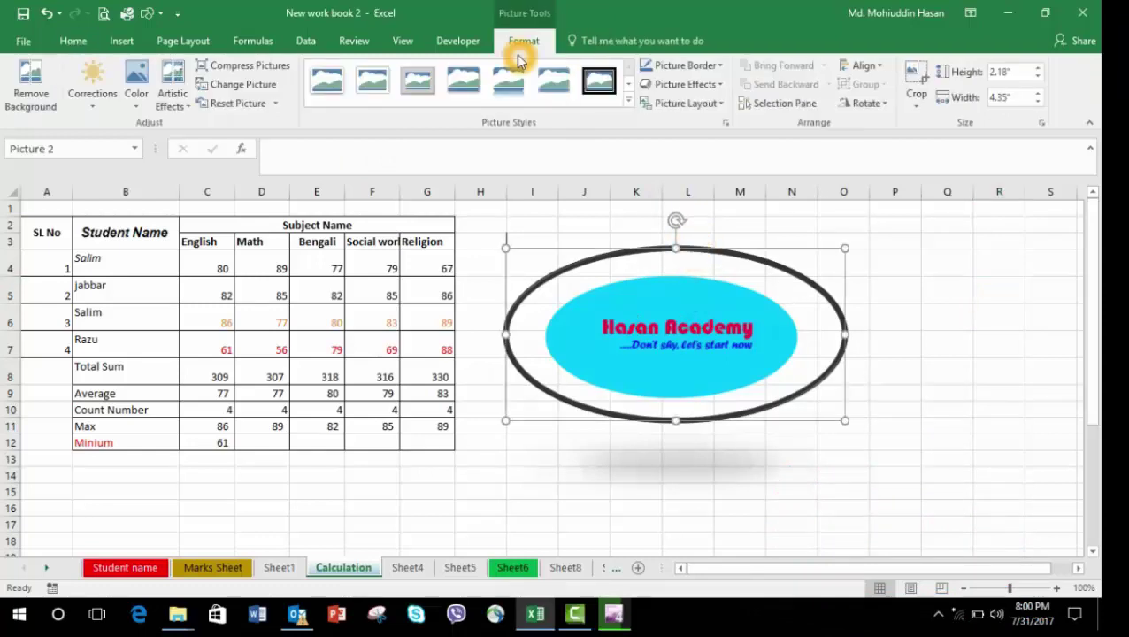
pyautogui.click(75, 41)
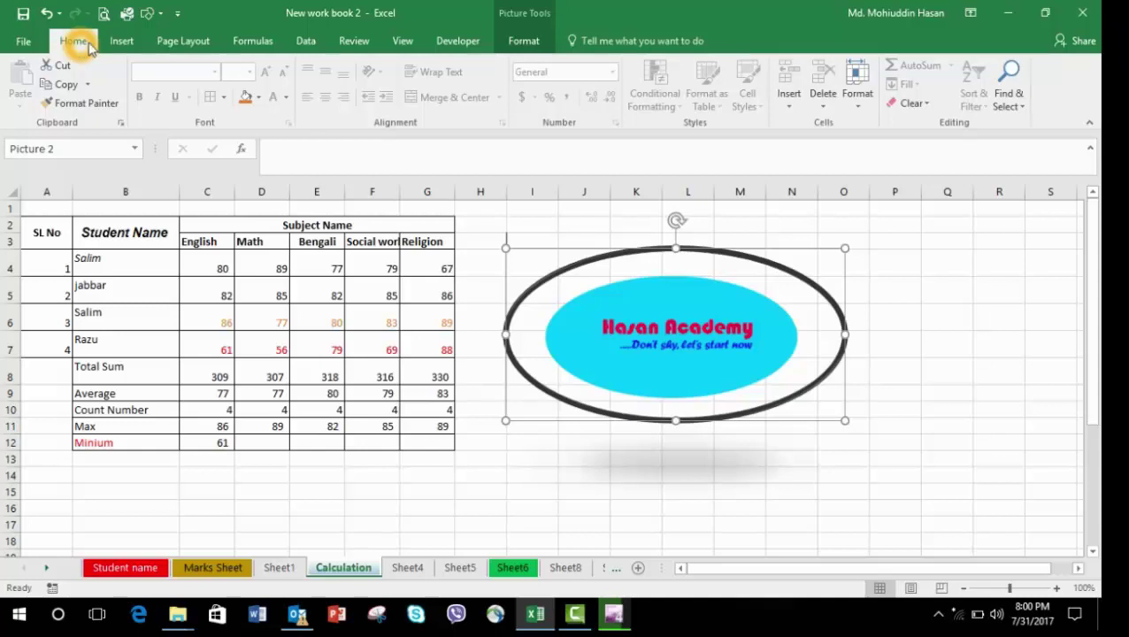
pyautogui.click(123, 42)
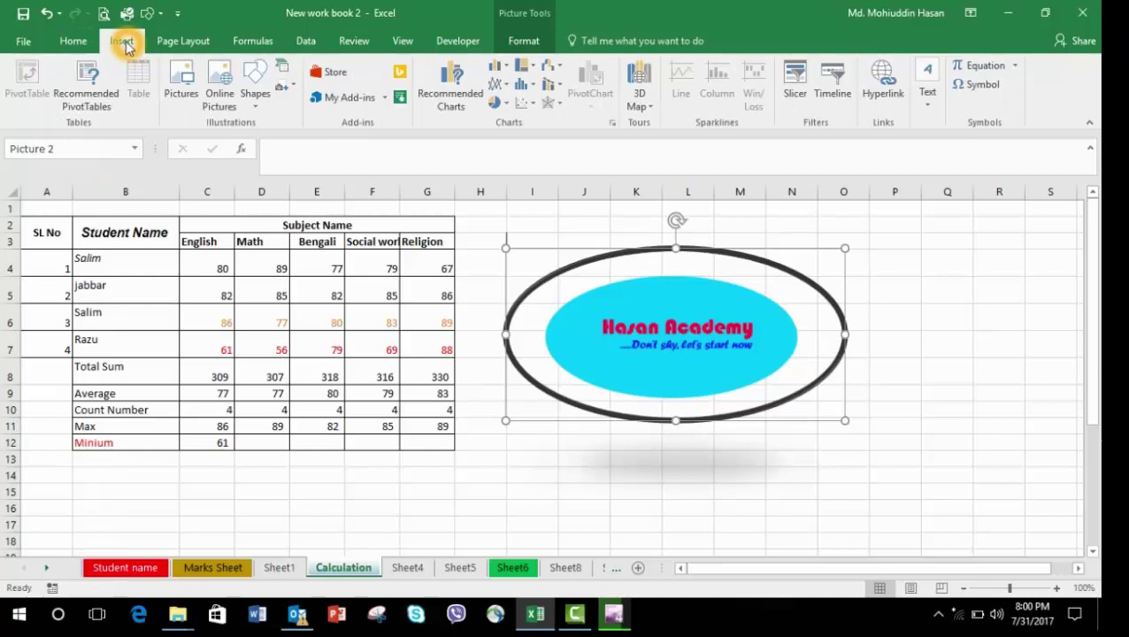
pyautogui.click(181, 42)
pyautogui.click(253, 42)
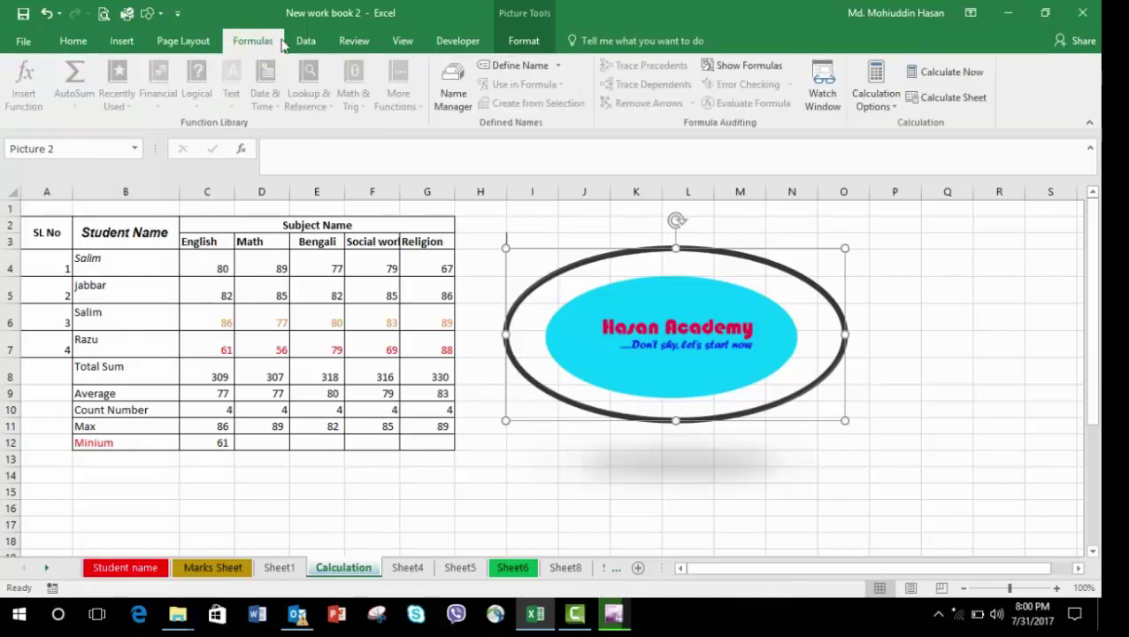
pyautogui.click(305, 42)
pyautogui.click(353, 42)
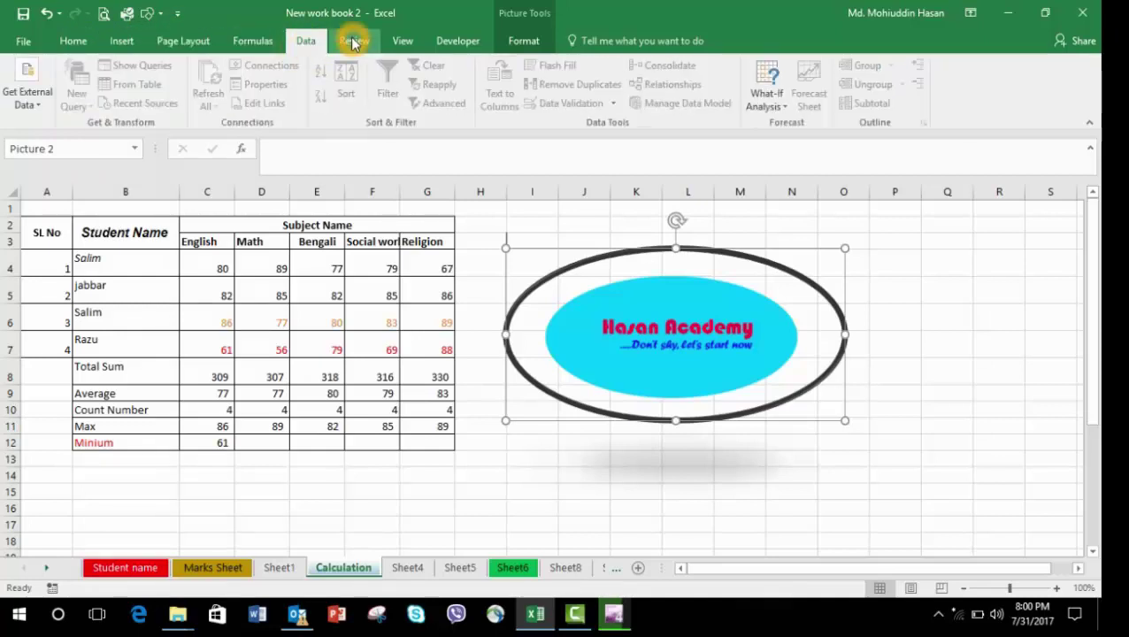
pyautogui.click(399, 42)
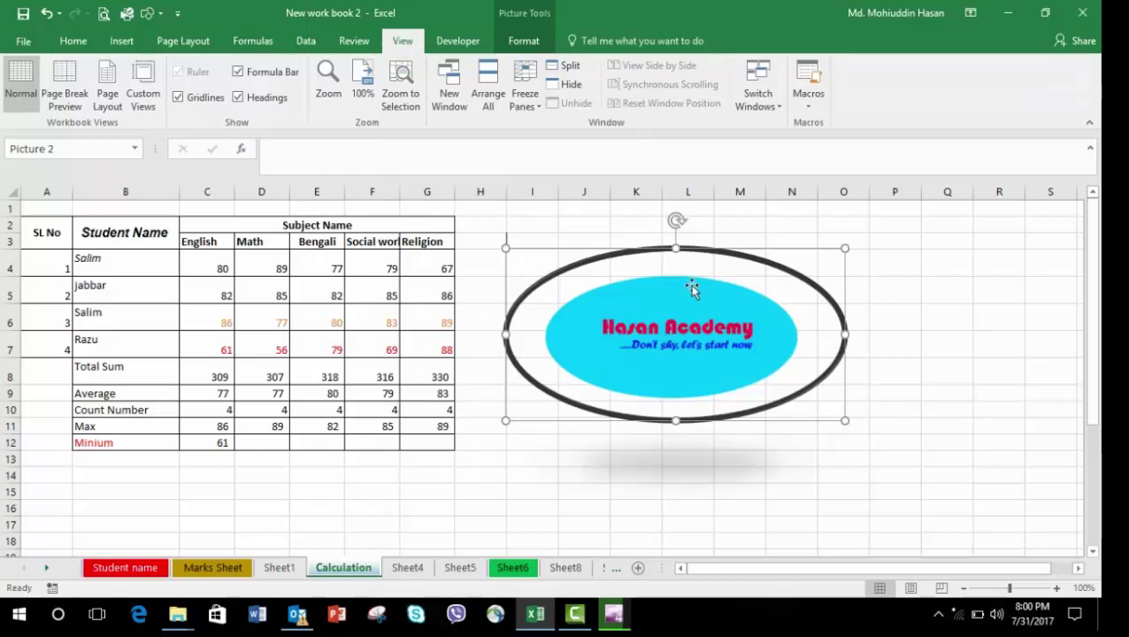
pyautogui.click(898, 312)
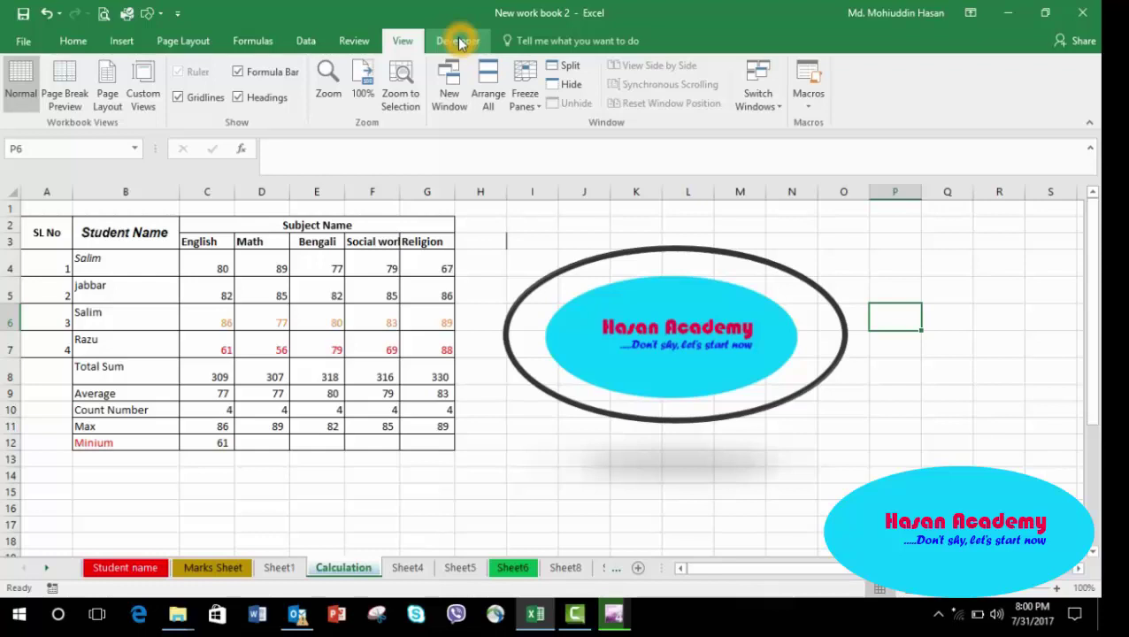
pyautogui.click(668, 254)
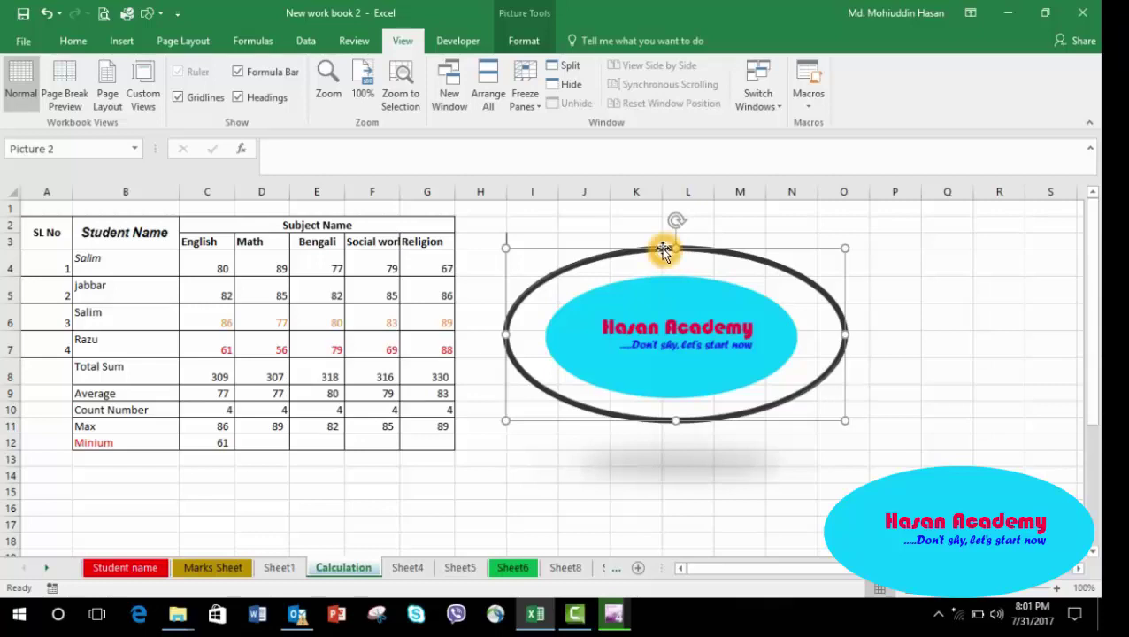
pyautogui.click(947, 258)
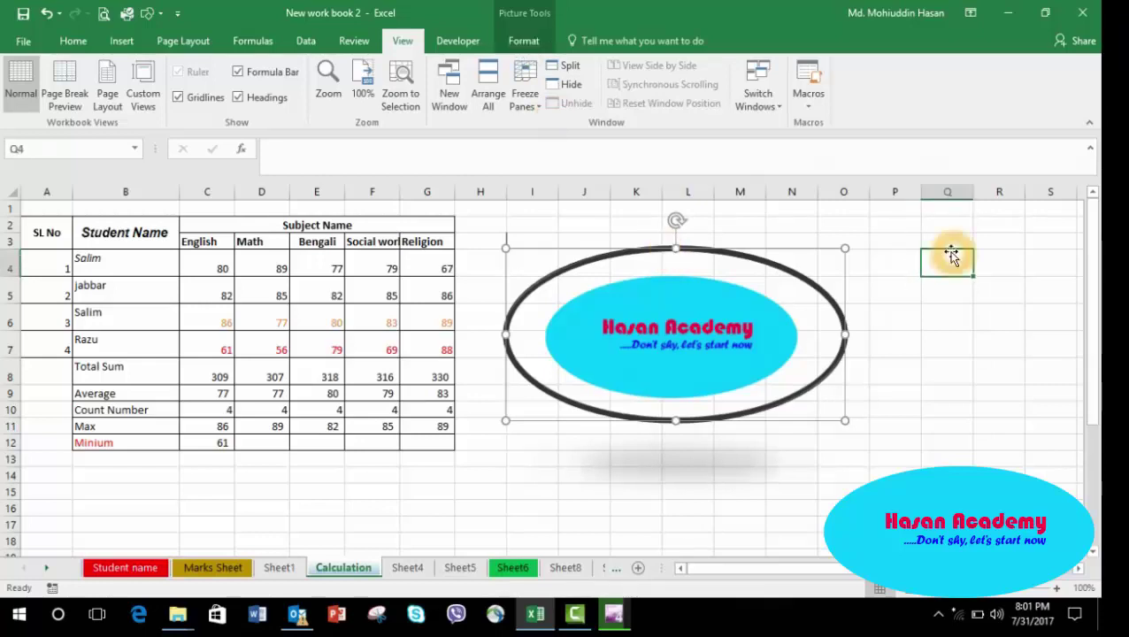
# Try the soft-edged oval picture style on the logo and reapply the black-rimmed oval with a shadow beneath
pyautogui.click(773, 270)
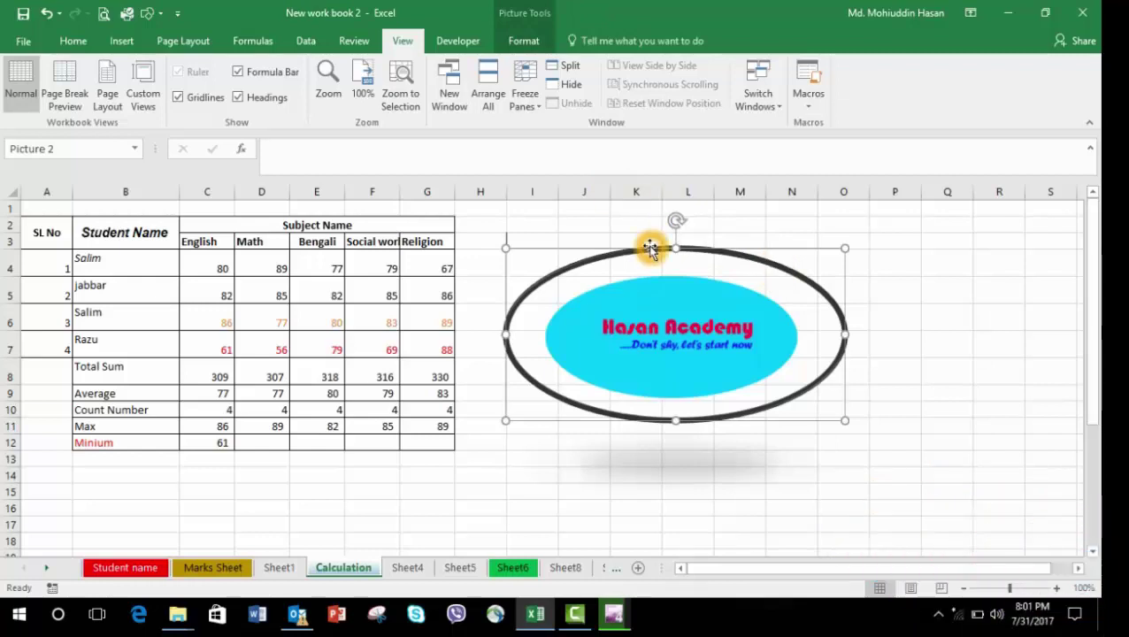
pyautogui.click(519, 43)
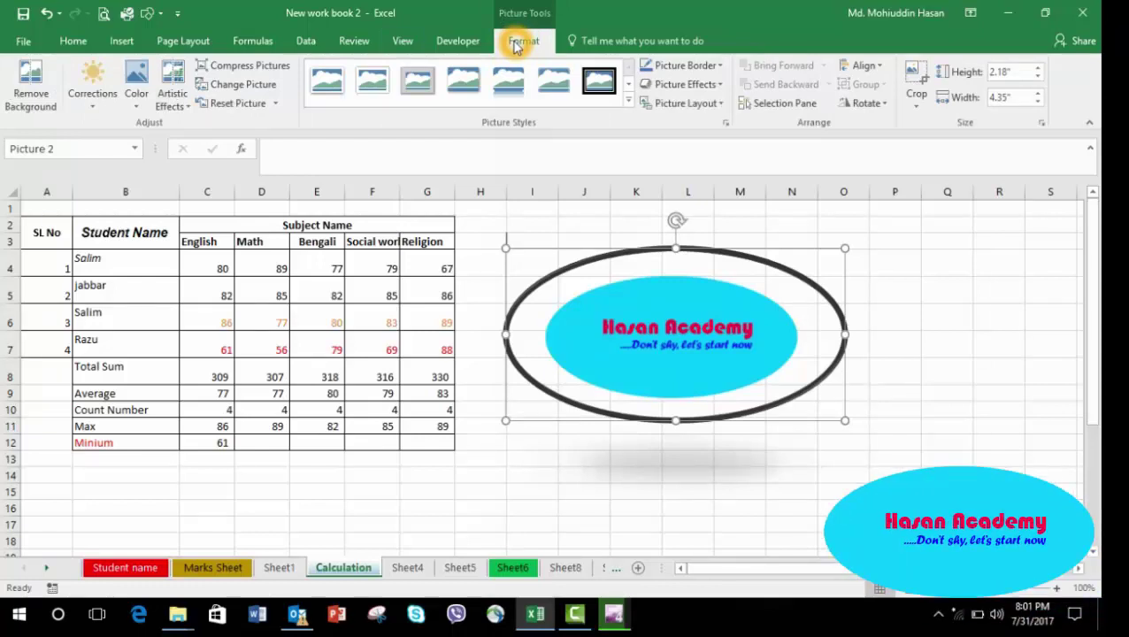
pyautogui.click(629, 104)
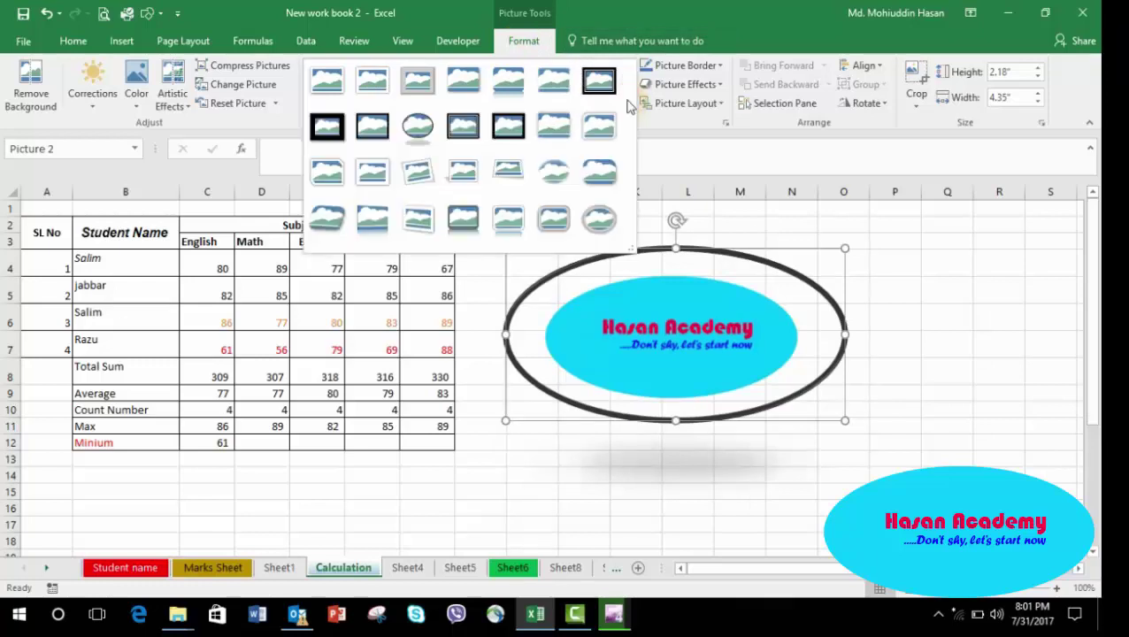
pyautogui.click(555, 168)
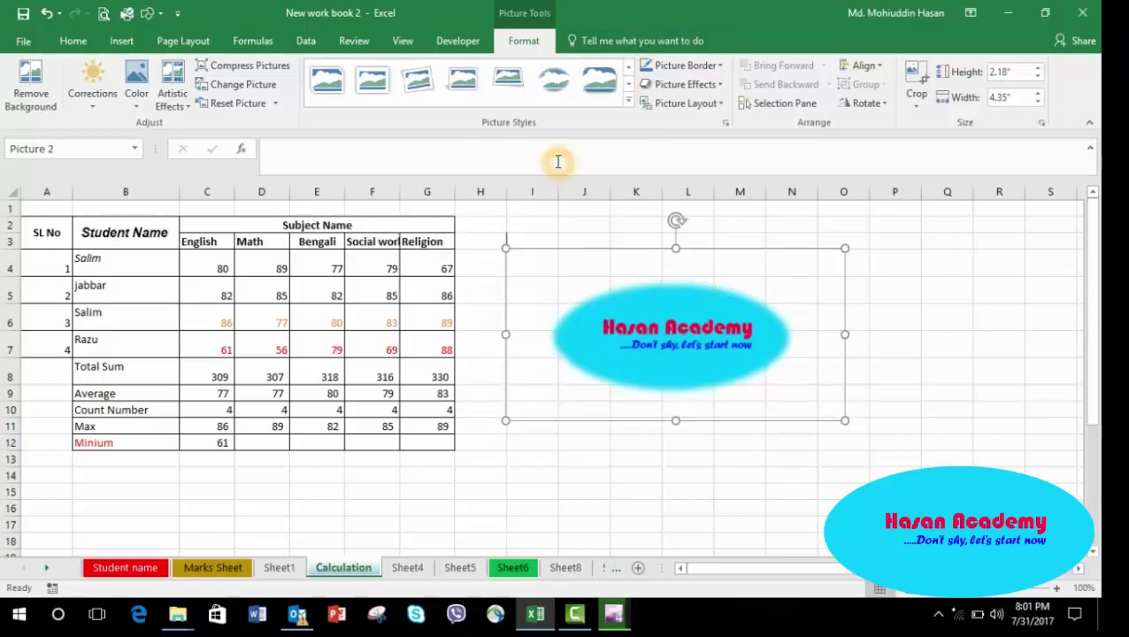
pyautogui.click(628, 99)
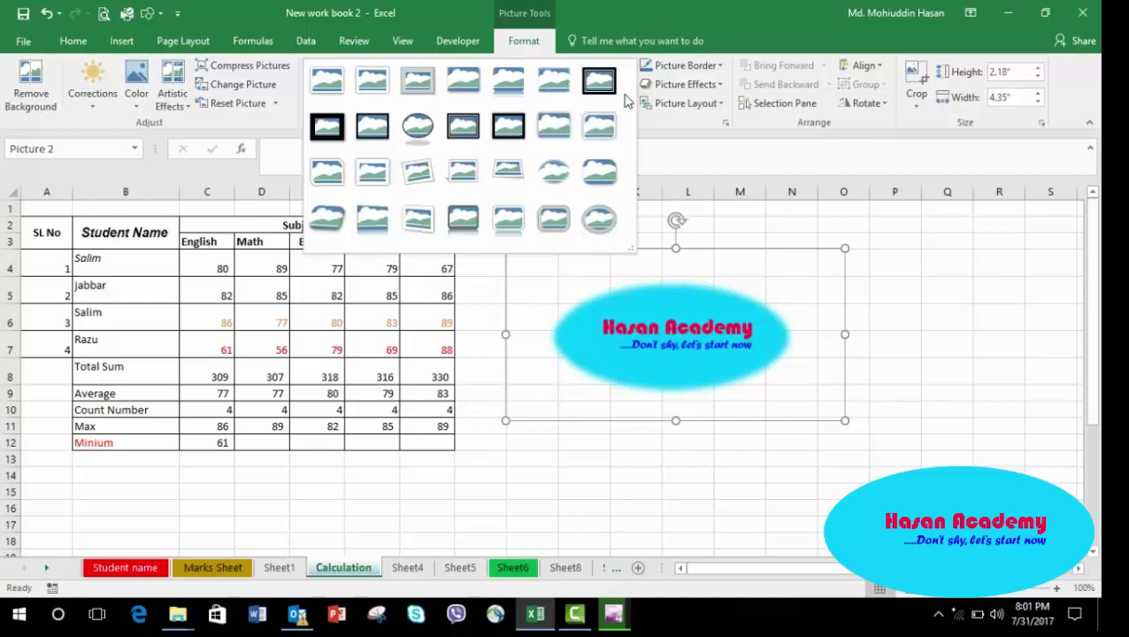
pyautogui.click(421, 120)
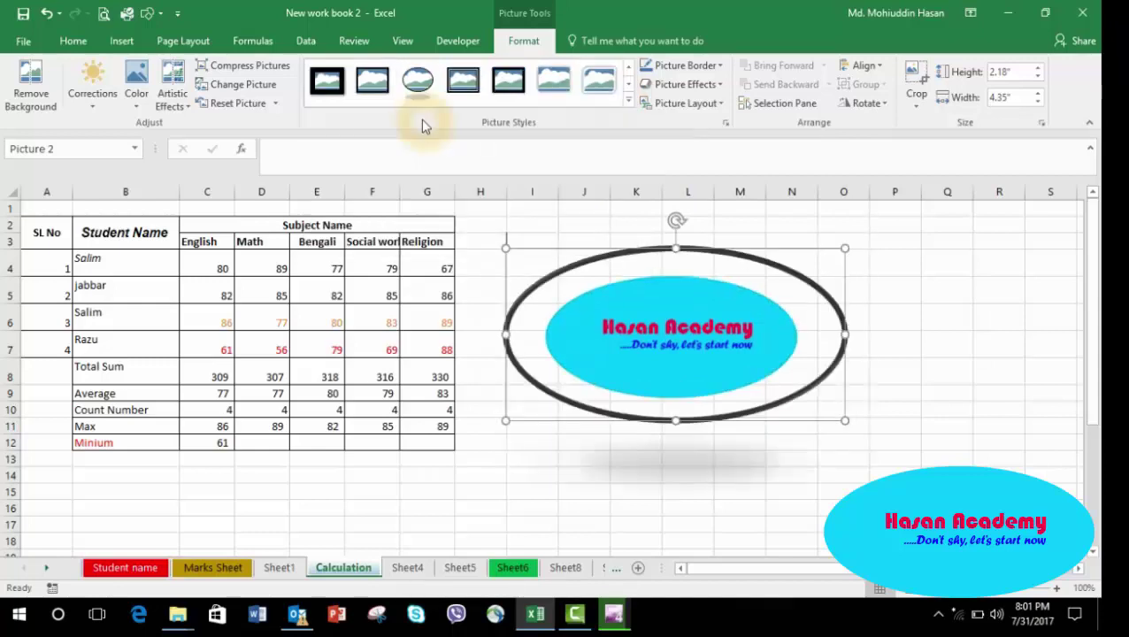
# Try the Chalk Sketch, Pencil Grayscale and Glow Edges artistic effects on the logo picture
pyautogui.click(187, 106)
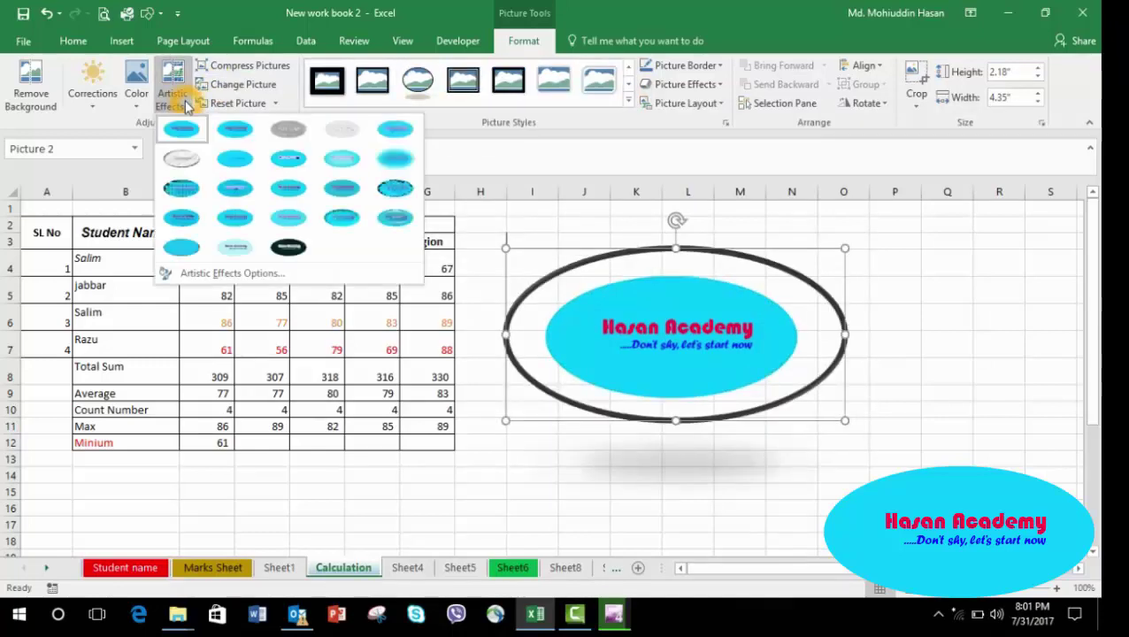
pyautogui.click(183, 159)
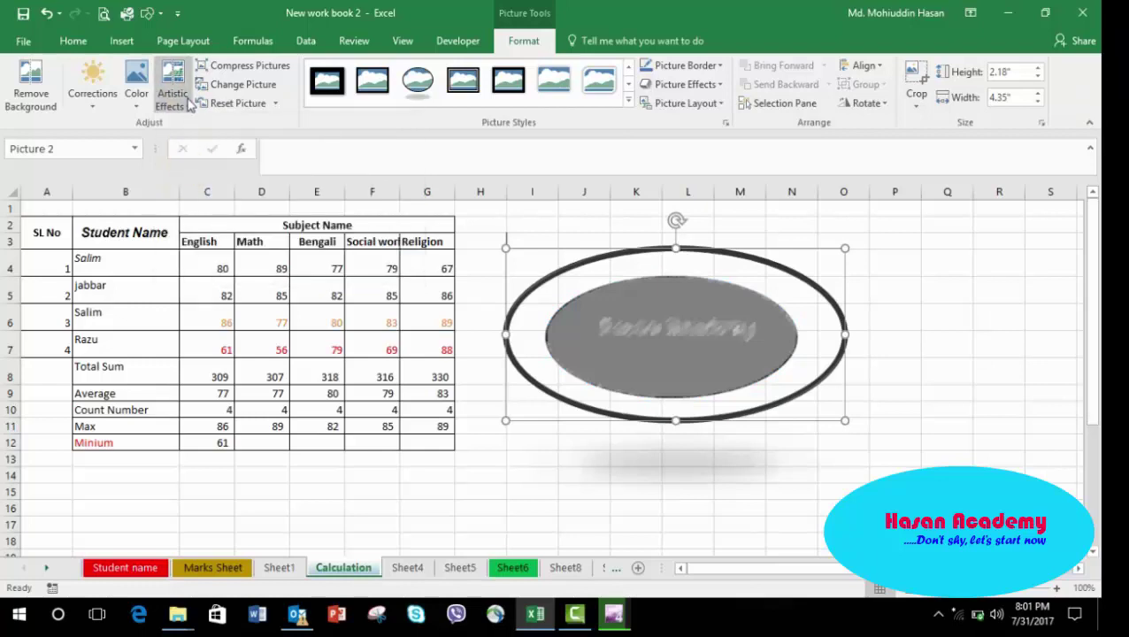
pyautogui.click(188, 105)
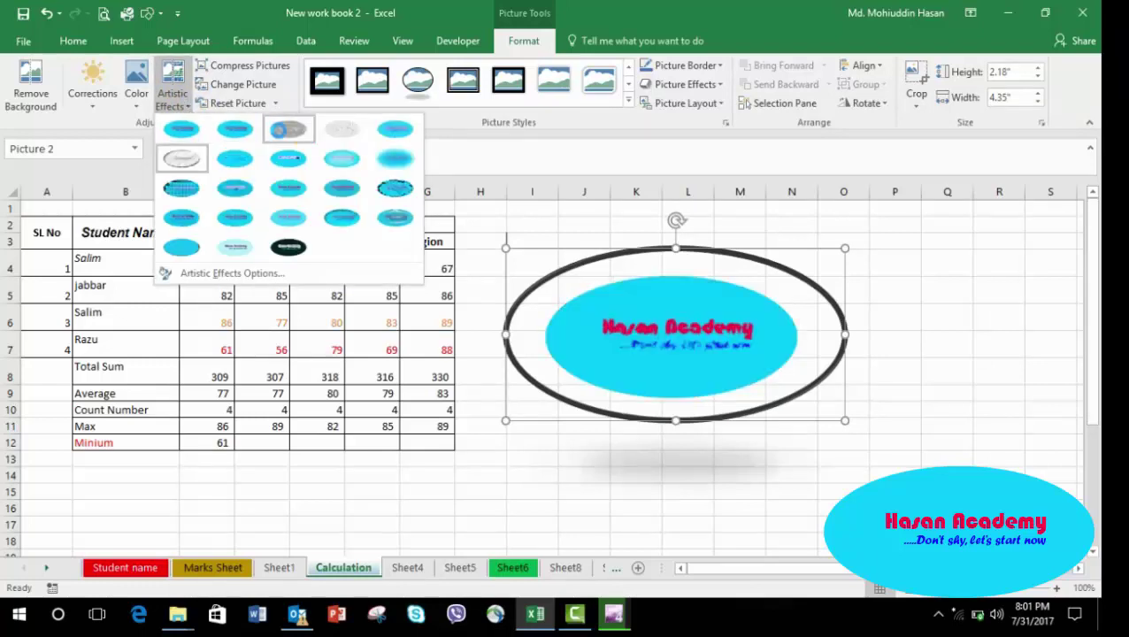
pyautogui.click(285, 130)
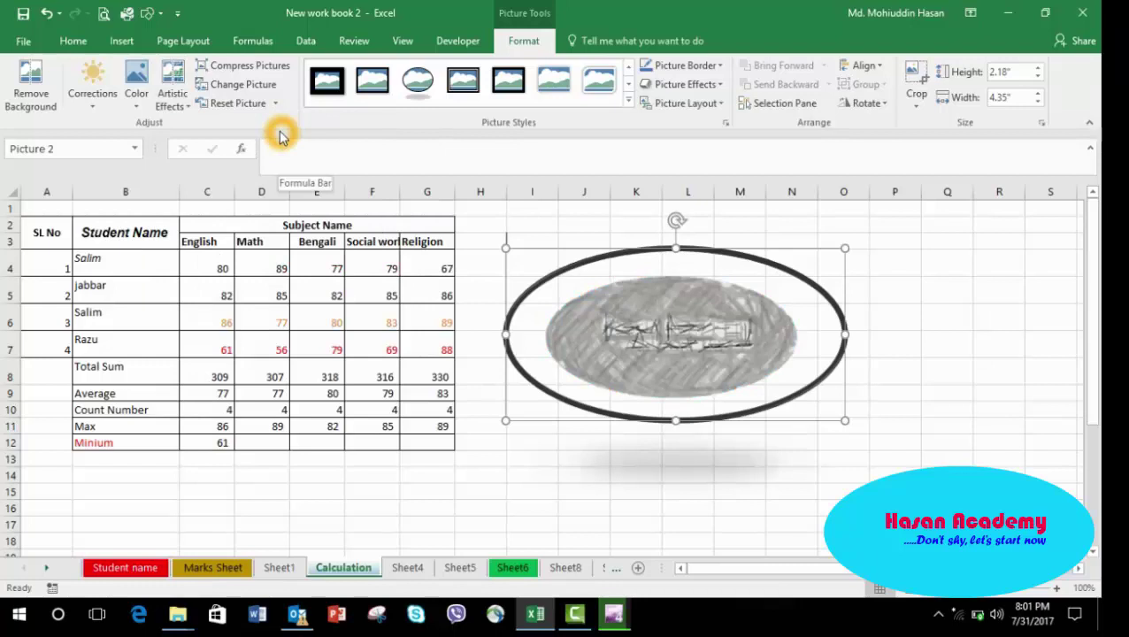
pyautogui.click(179, 93)
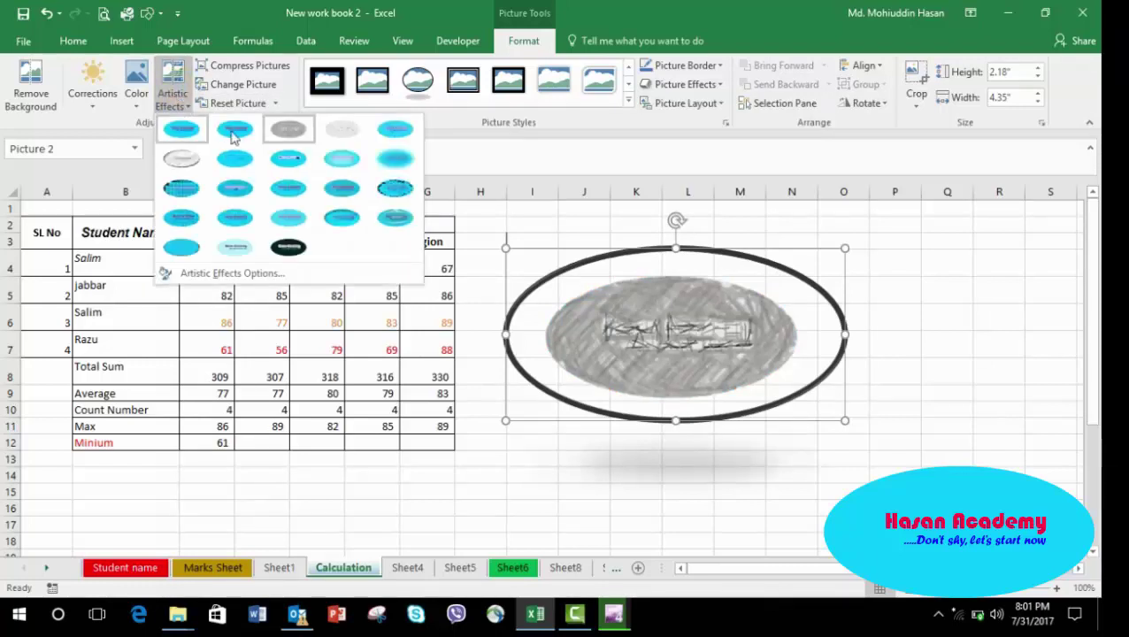
pyautogui.click(285, 246)
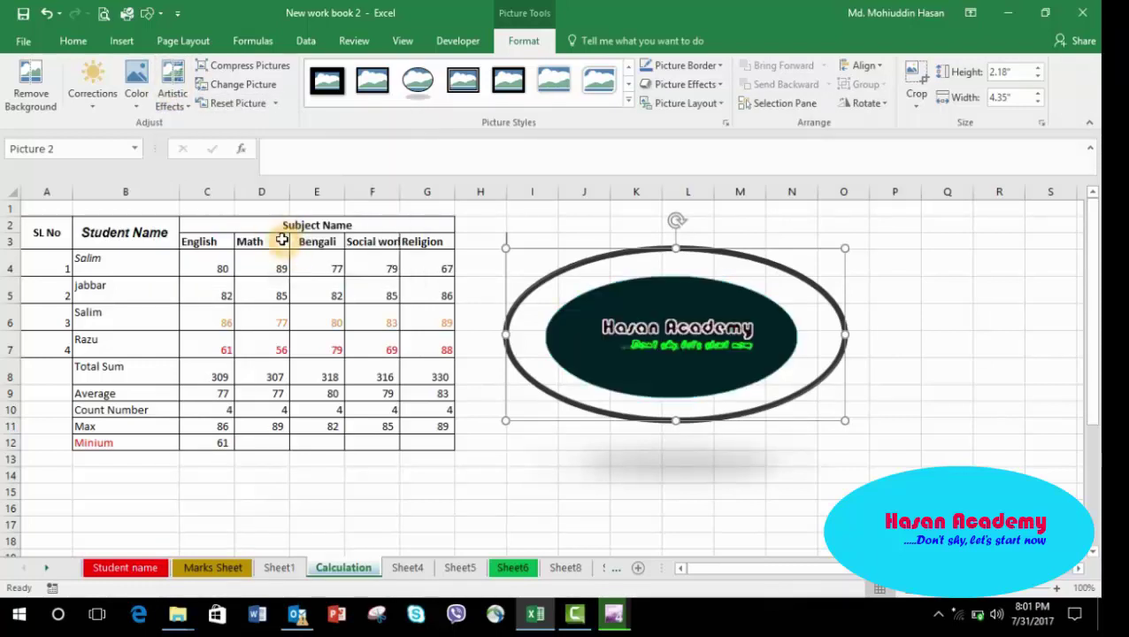
# Apply the lowest color saturation preset and the strongest soften correction to the logo picture
pyautogui.click(136, 97)
pyautogui.click(174, 151)
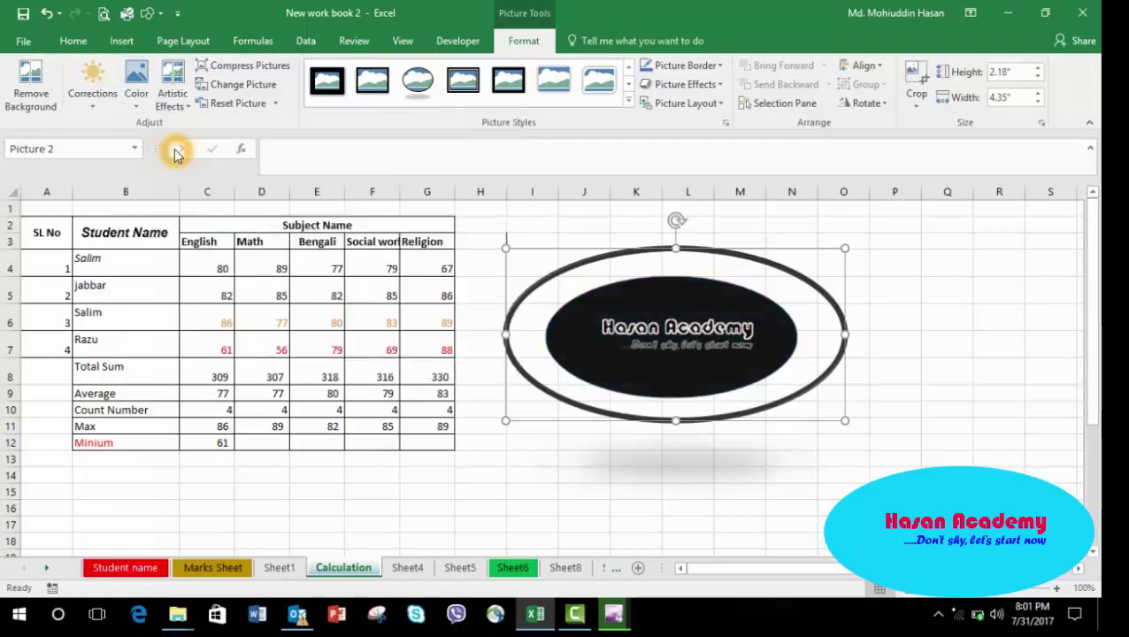
pyautogui.click(135, 97)
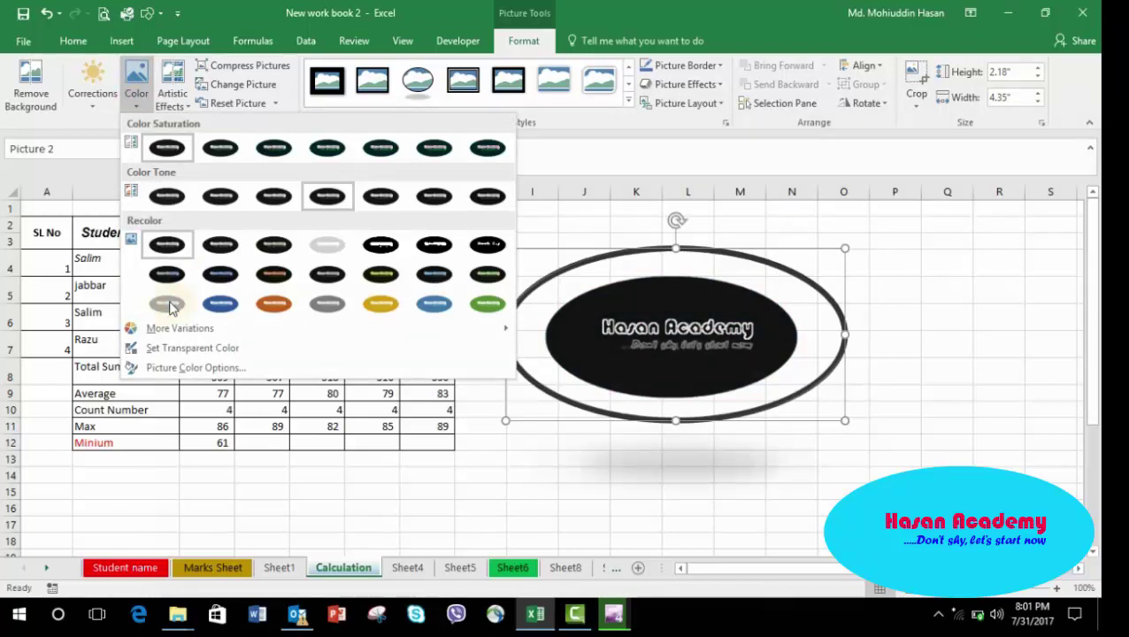
pyautogui.click(171, 304)
pyautogui.click(611, 200)
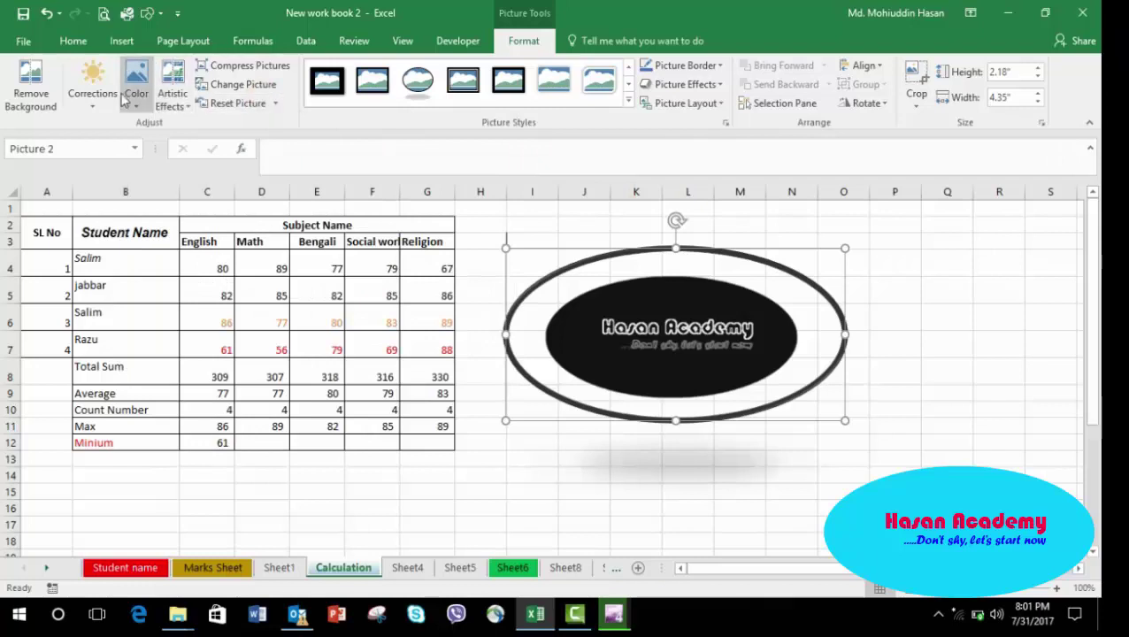
pyautogui.click(94, 89)
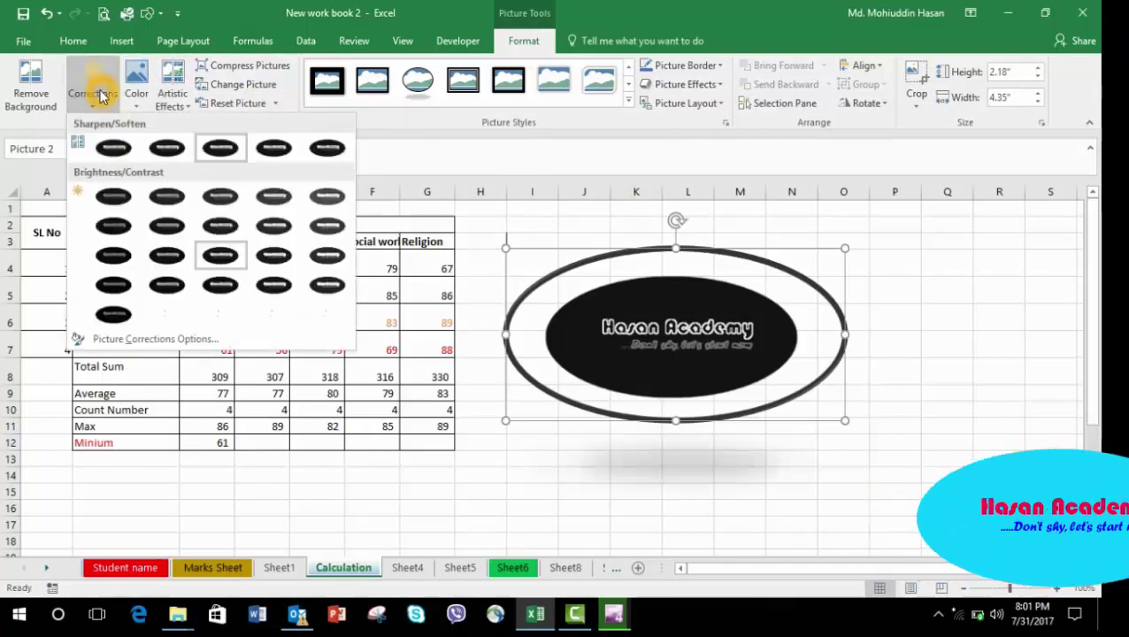
pyautogui.click(115, 149)
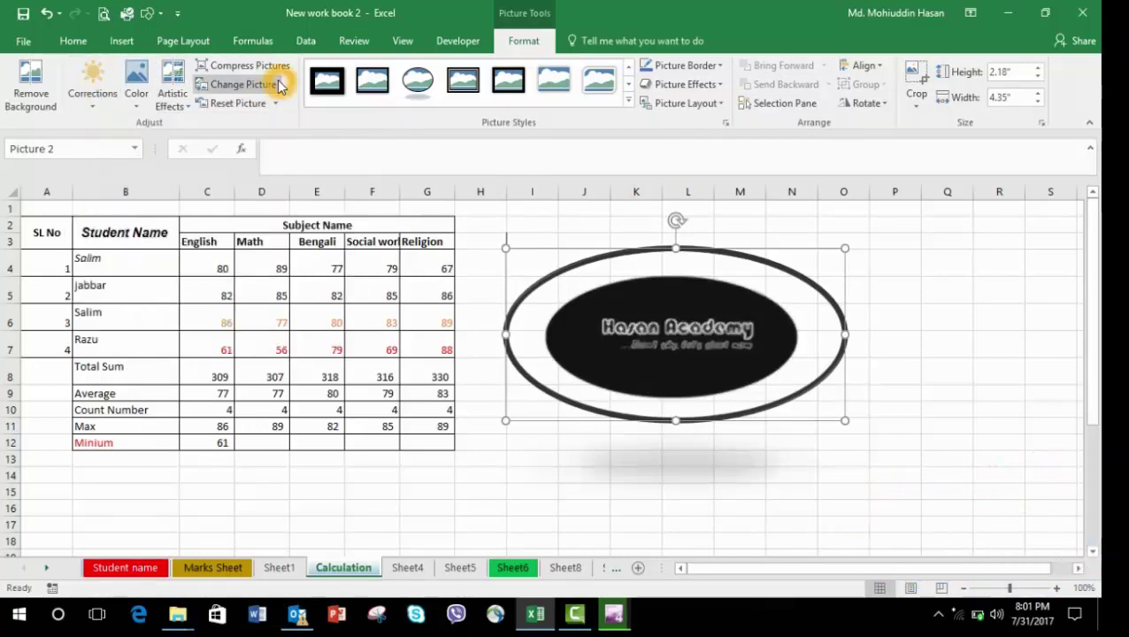
# Try resetting the logo picture's formatting, undo the reset, and deselect the picture
pyautogui.click(267, 108)
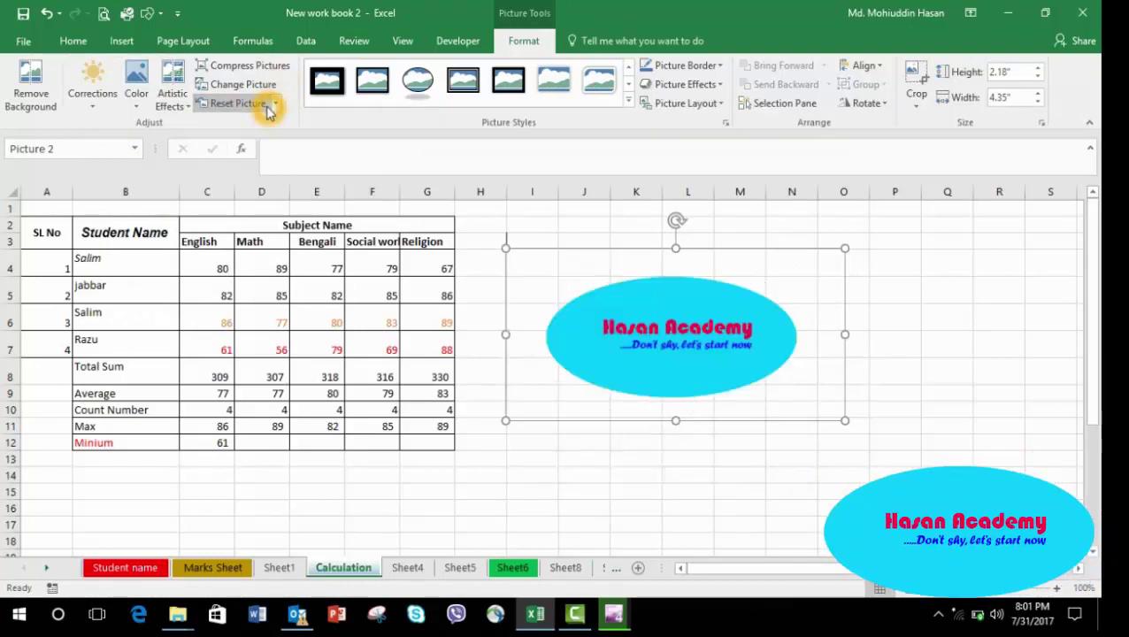
pyautogui.hotkey('ctrl', 'z')
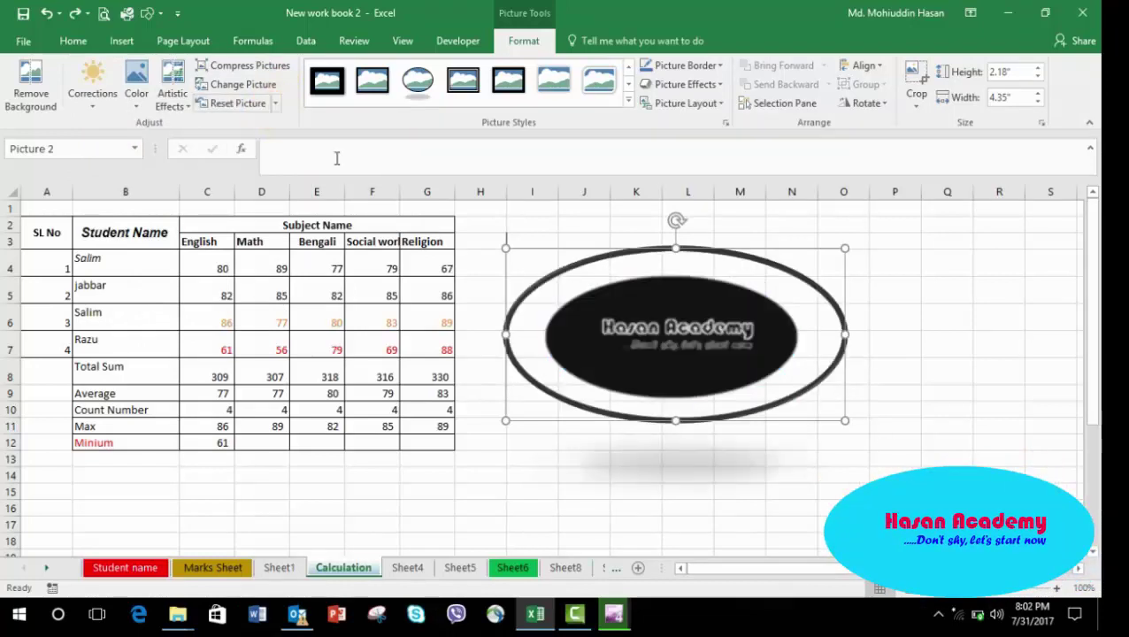
pyautogui.click(836, 506)
pyautogui.click(853, 504)
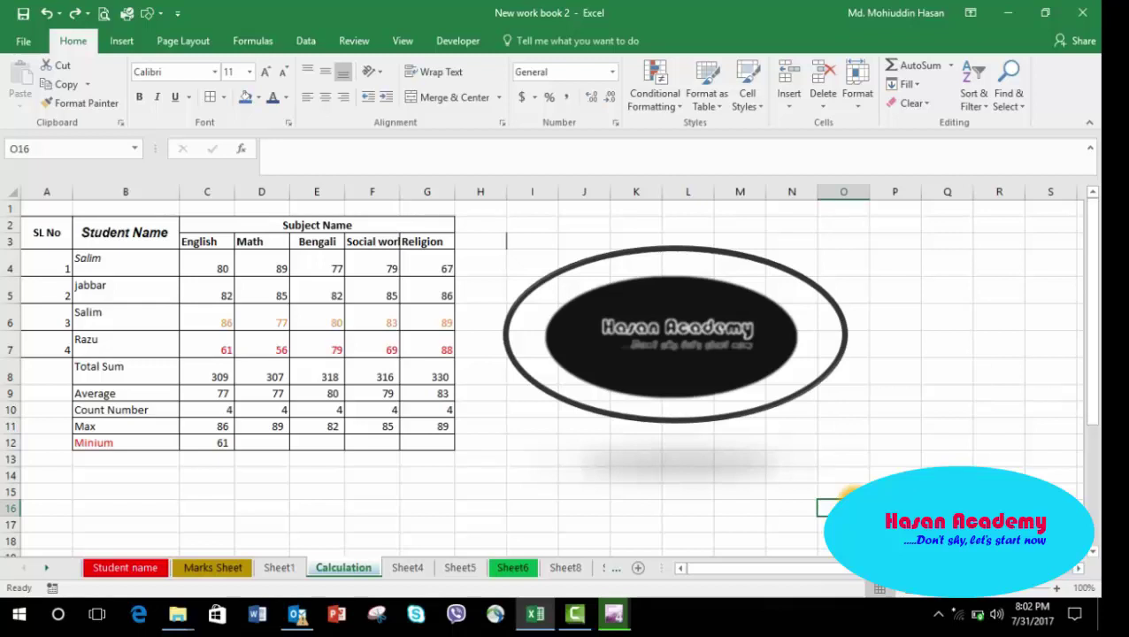
# Undo the logo's corrections, color, artistic effects and picture styles back to the white frame, and display its formatting options
pyautogui.hotkey('ctrl', 'z')
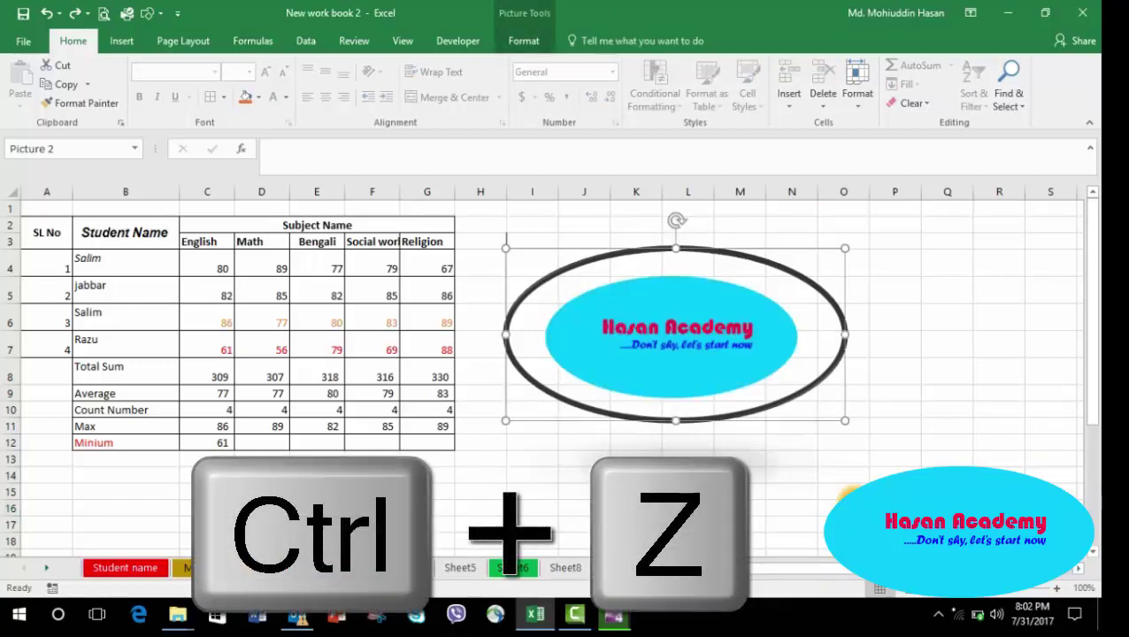
pyautogui.hotkey('ctrl', 'z')
pyautogui.hotkey('ctrl', 'z')
pyautogui.hotkey('ctrl', 'z')
pyautogui.hotkey('ctrl', 'z')
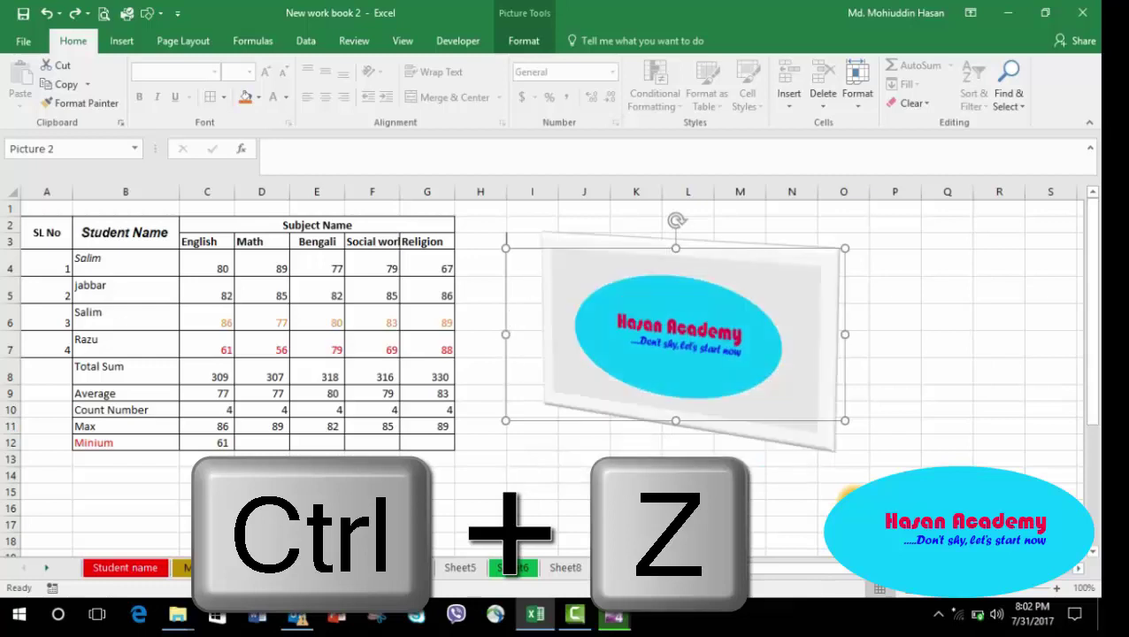
pyautogui.hotkey('ctrl', 'z')
pyautogui.hotkey('ctrl', 'z')
pyautogui.hotkey('ctrl', 'z')
pyautogui.hotkey('ctrl', 'z')
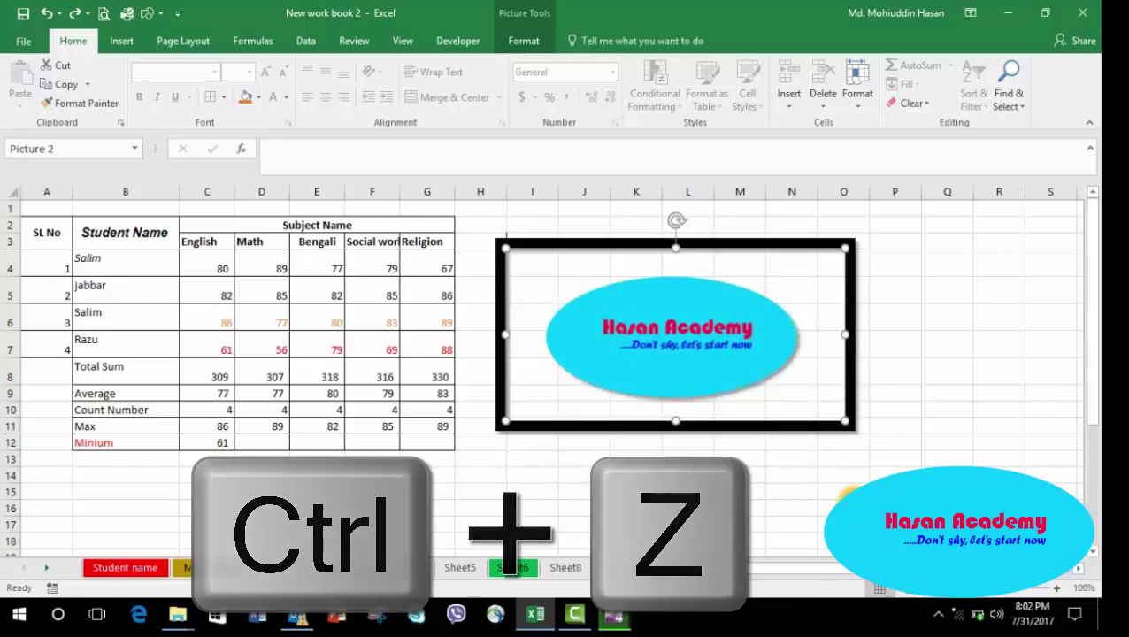
pyautogui.hotkey('ctrl', 'z')
pyautogui.hotkey('ctrl', 'z')
pyautogui.hotkey('ctrl', 'z')
pyautogui.hotkey('ctrl', 'z')
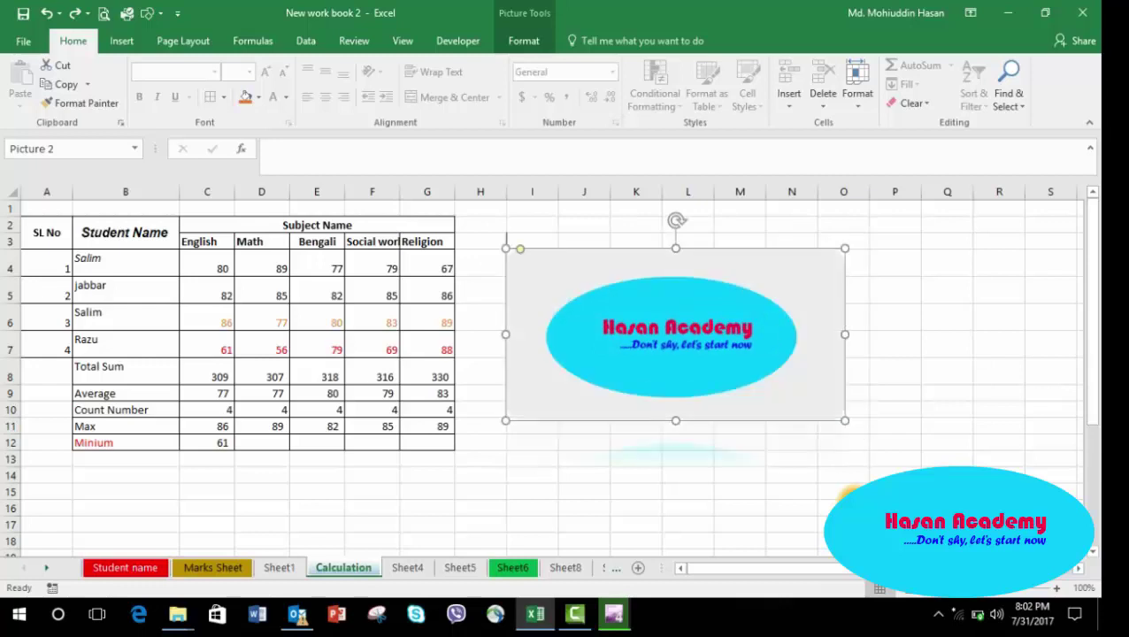
pyautogui.hotkey('ctrl', 'z')
pyautogui.hotkey('ctrl', 'z')
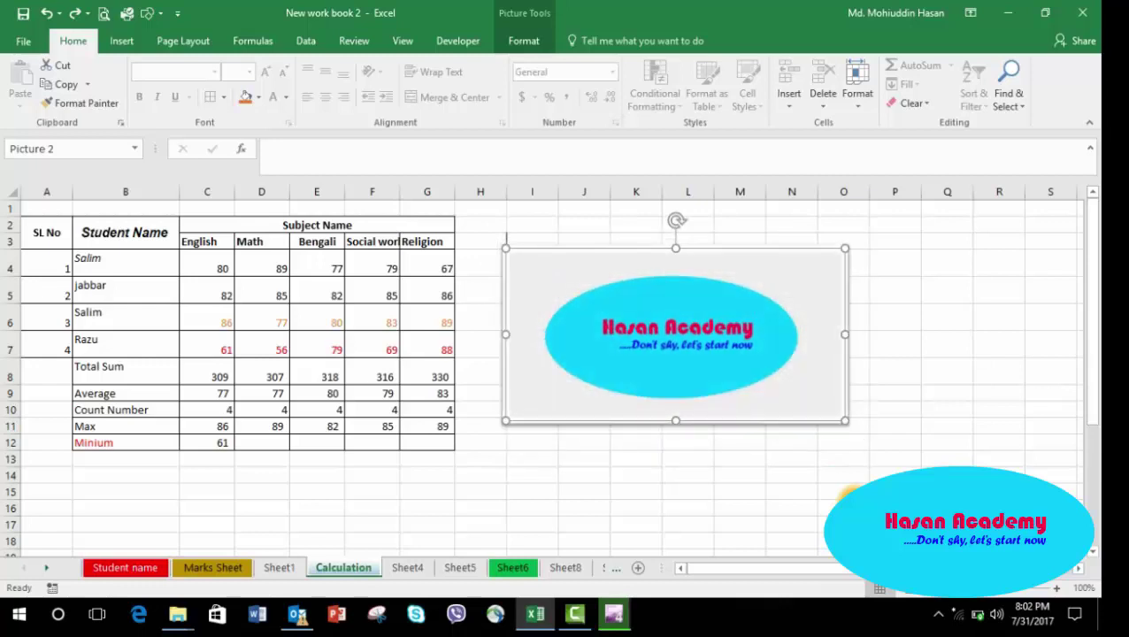
pyautogui.click(526, 42)
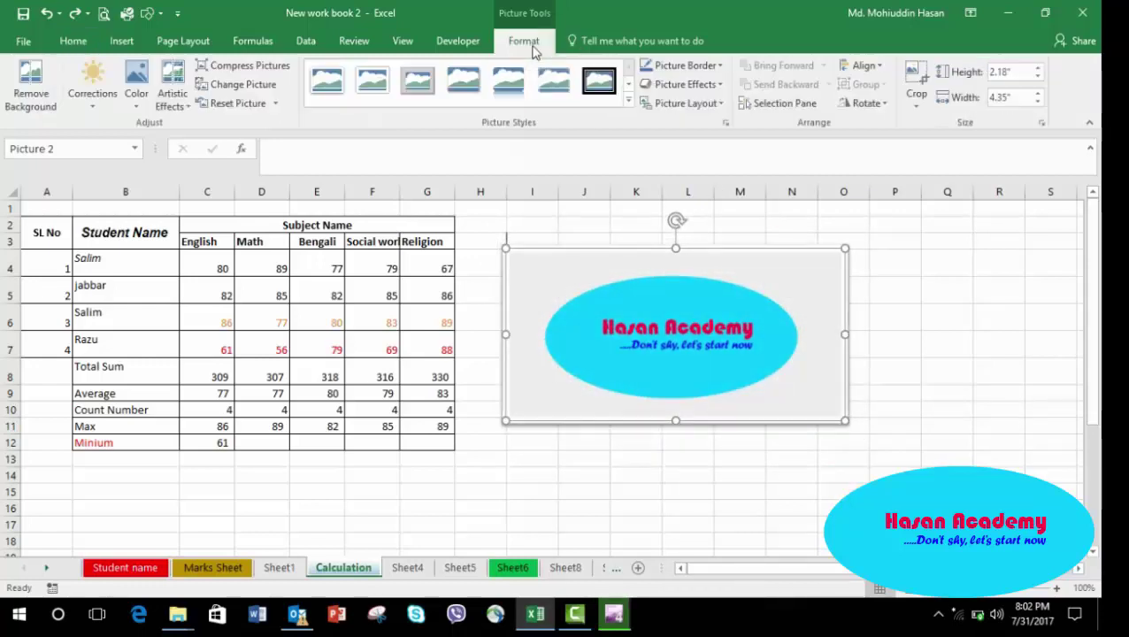
# Try resetting the logo picture's formatting, deselect and reselect it, and undo the reset
pyautogui.click(230, 105)
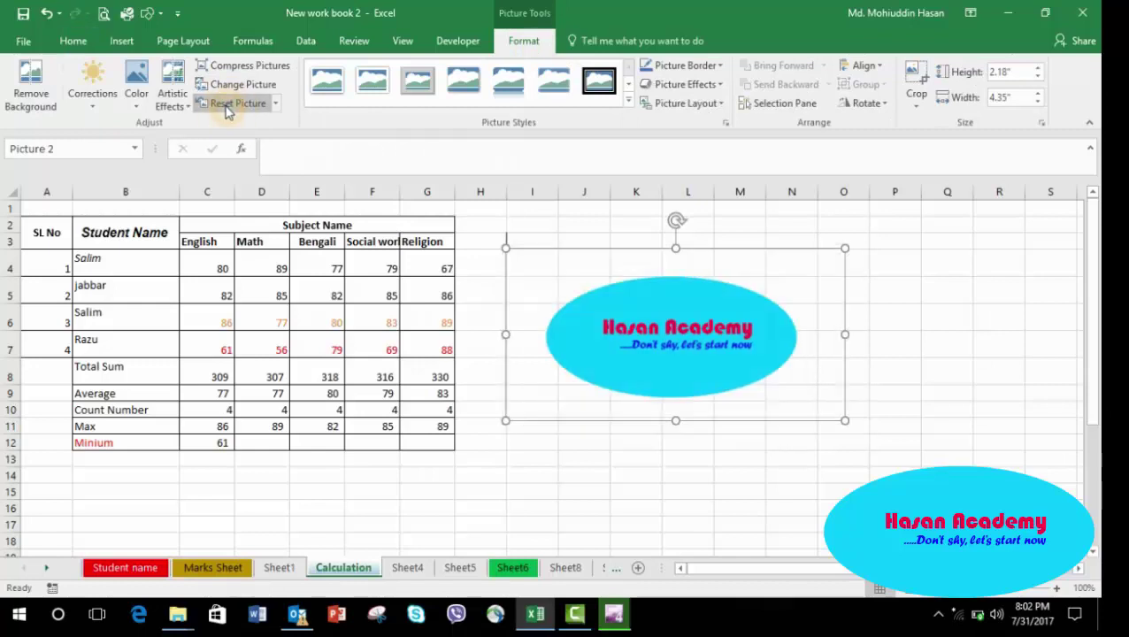
pyautogui.click(607, 450)
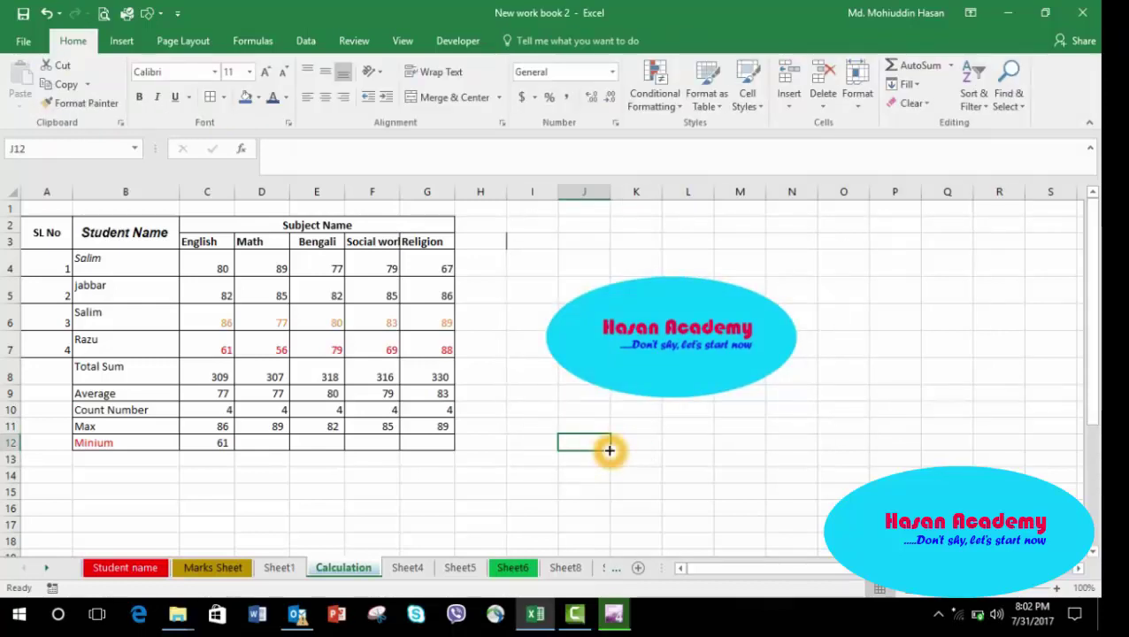
pyautogui.click(717, 319)
pyautogui.hotkey('ctrl', 'z')
pyautogui.hotkey('ctrl', 'z')
pyautogui.hotkey('ctrl', 'z')
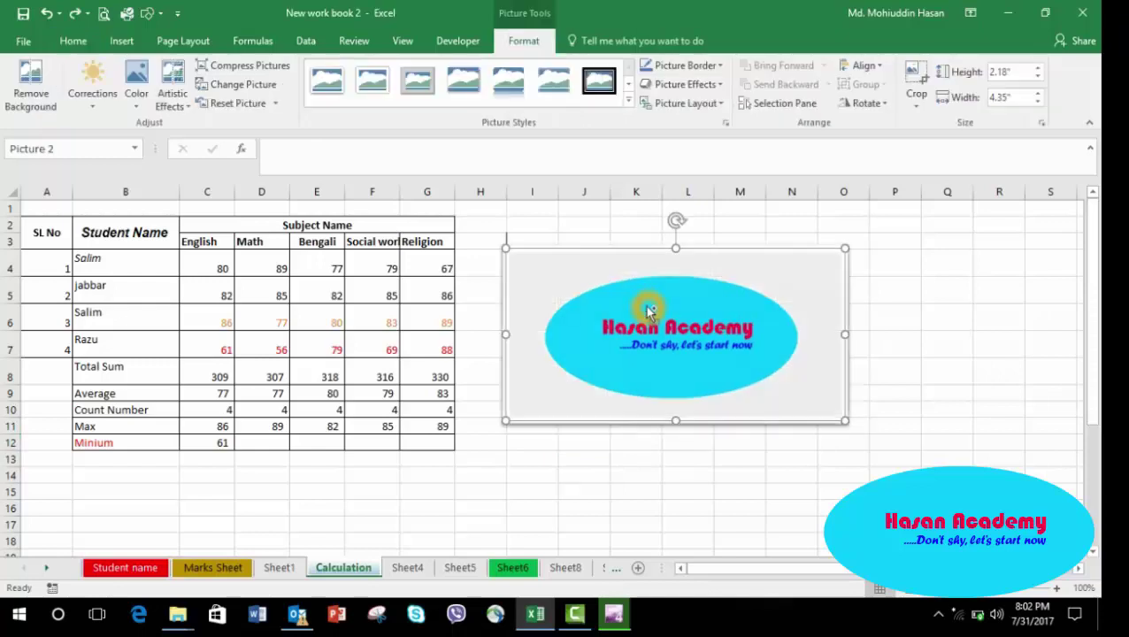
# Remove the logo picture from the sheet, and restore it with its formatting reset
pyautogui.press('Delete')
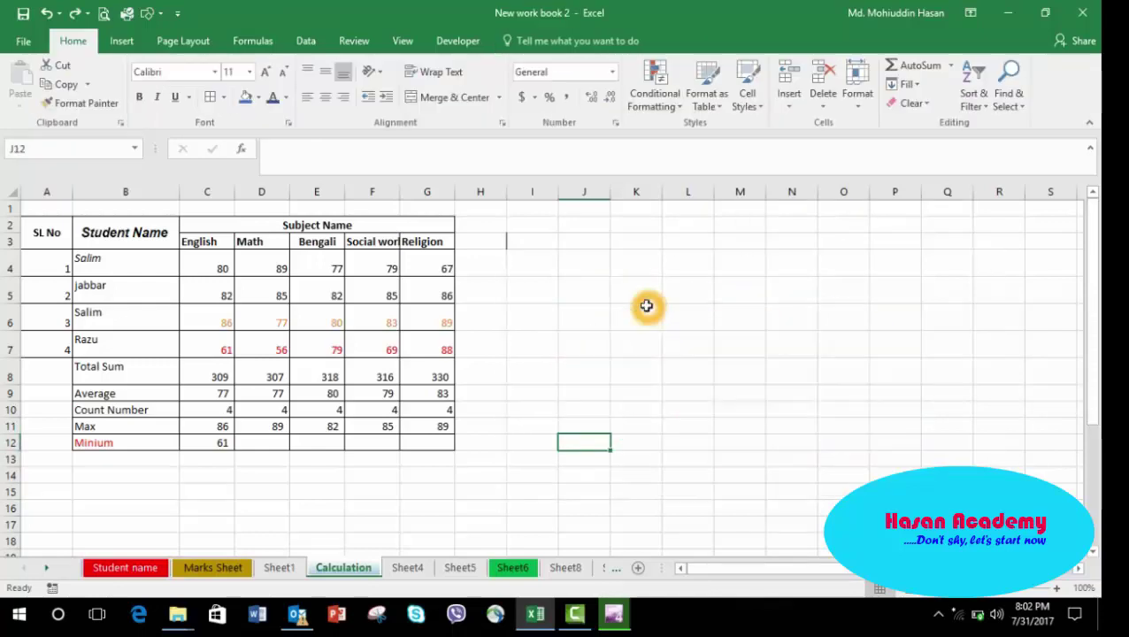
pyautogui.click(75, 14)
pyautogui.click(75, 14)
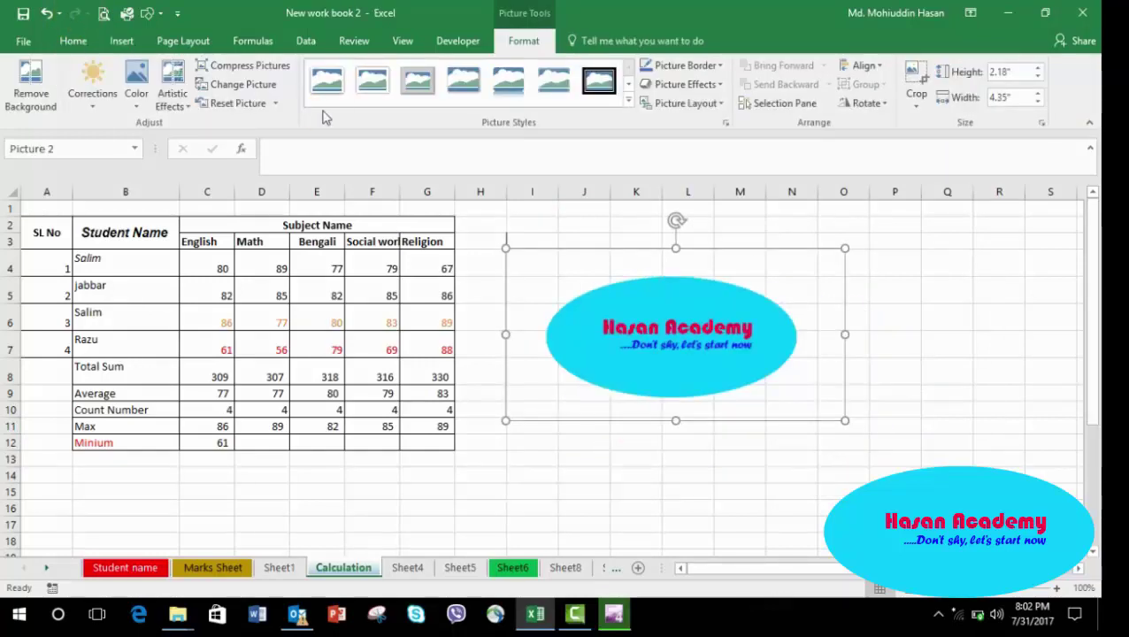
# Apply the Reflected Rounded Rectangle style and the Glow Edges artistic effect to the logo picture, and deselect it
pyautogui.click(517, 89)
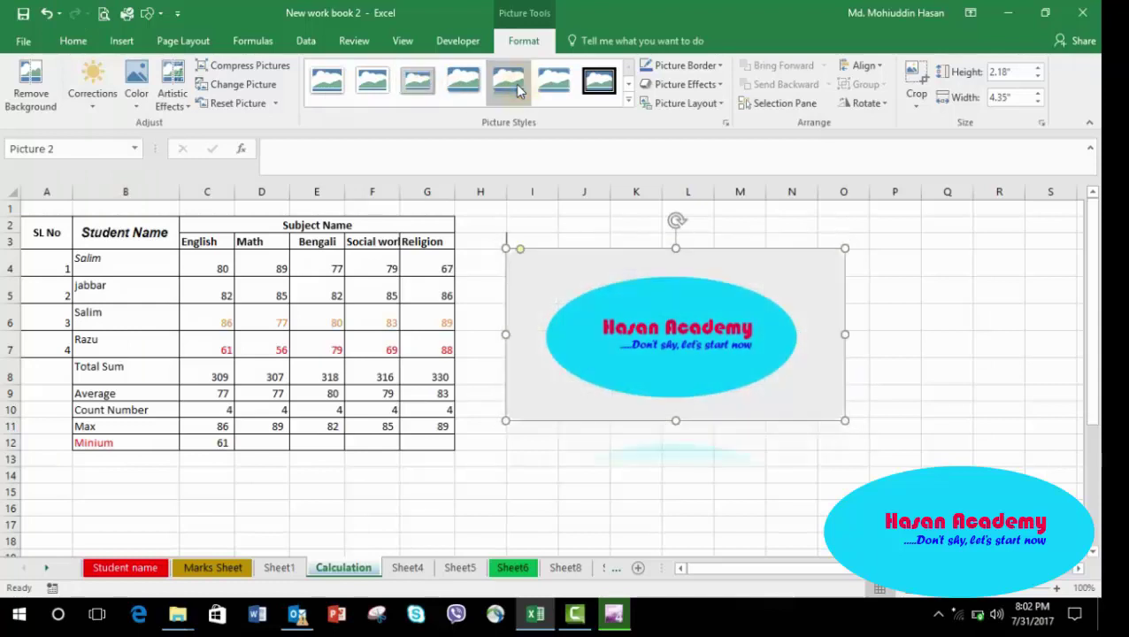
pyautogui.click(171, 95)
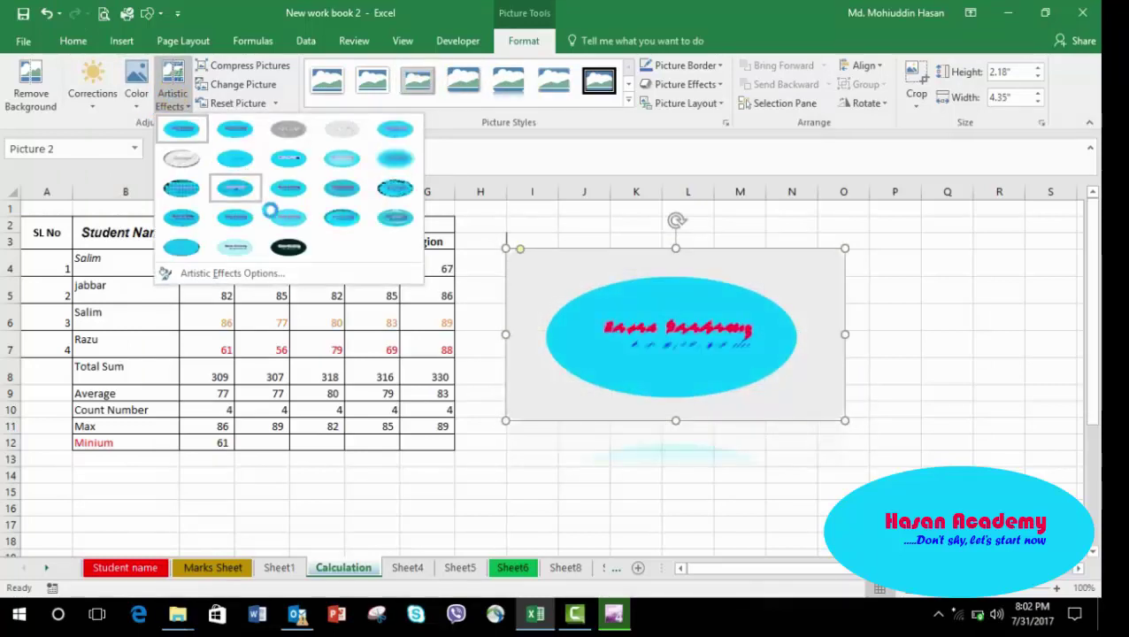
pyautogui.click(288, 247)
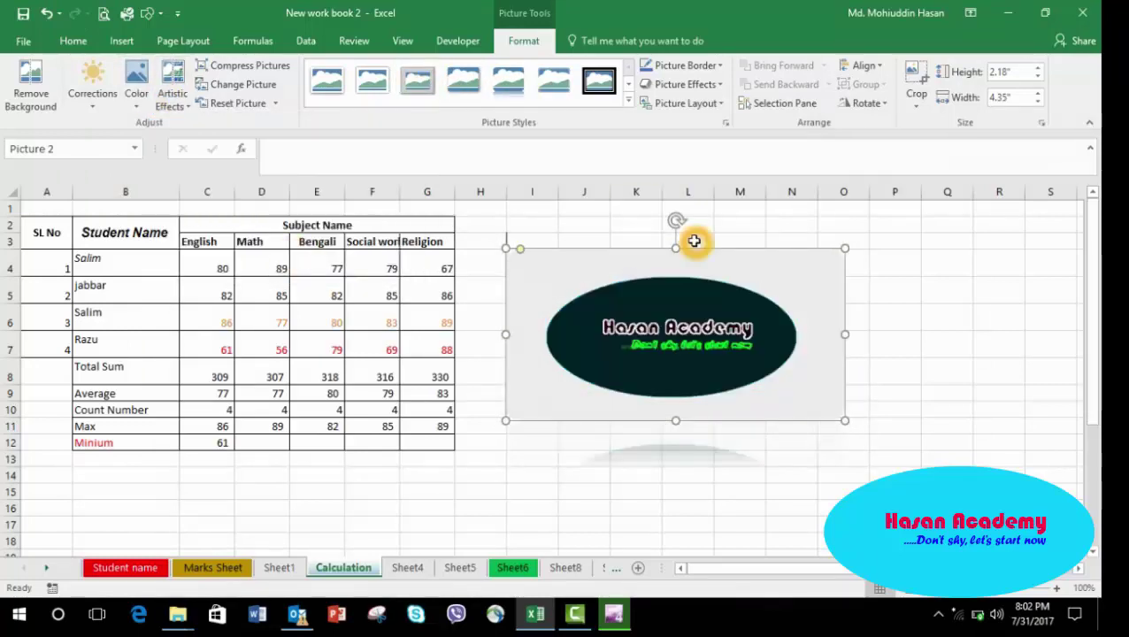
pyautogui.click(801, 210)
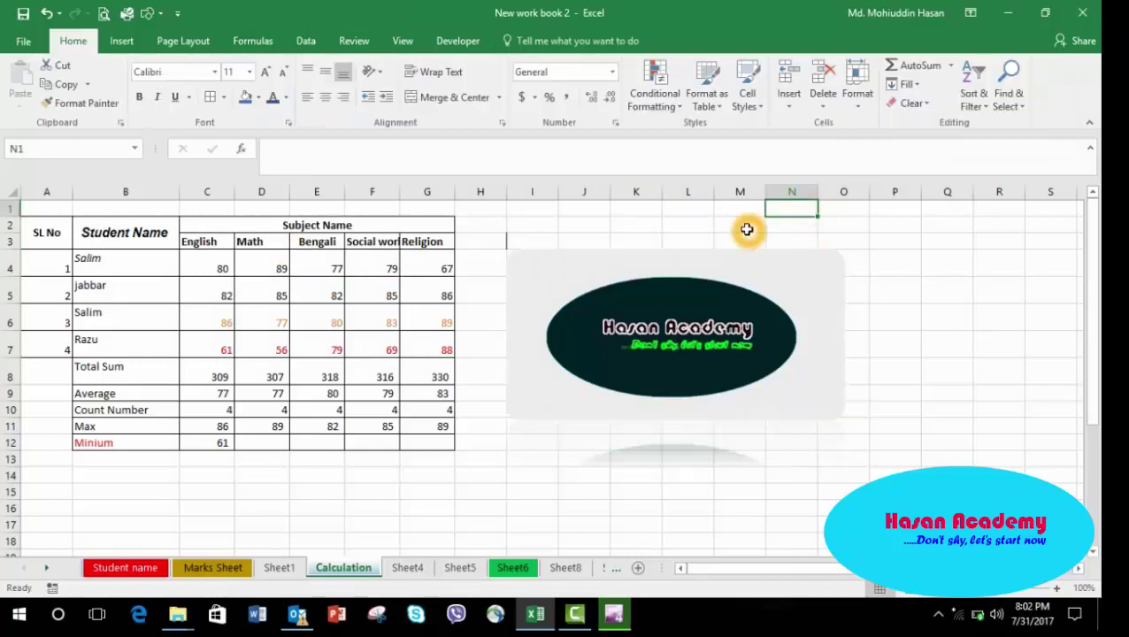
# Reset the logo picture's formatting and replace it with the Hasan Academy logo image using Change Picture
pyautogui.click(695, 277)
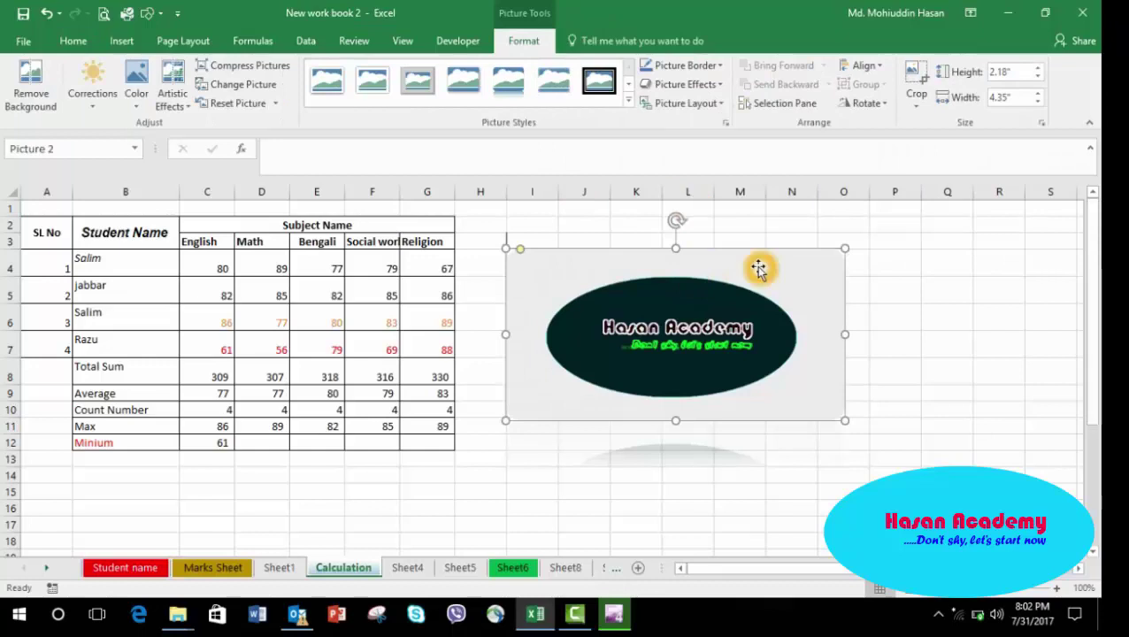
pyautogui.click(235, 103)
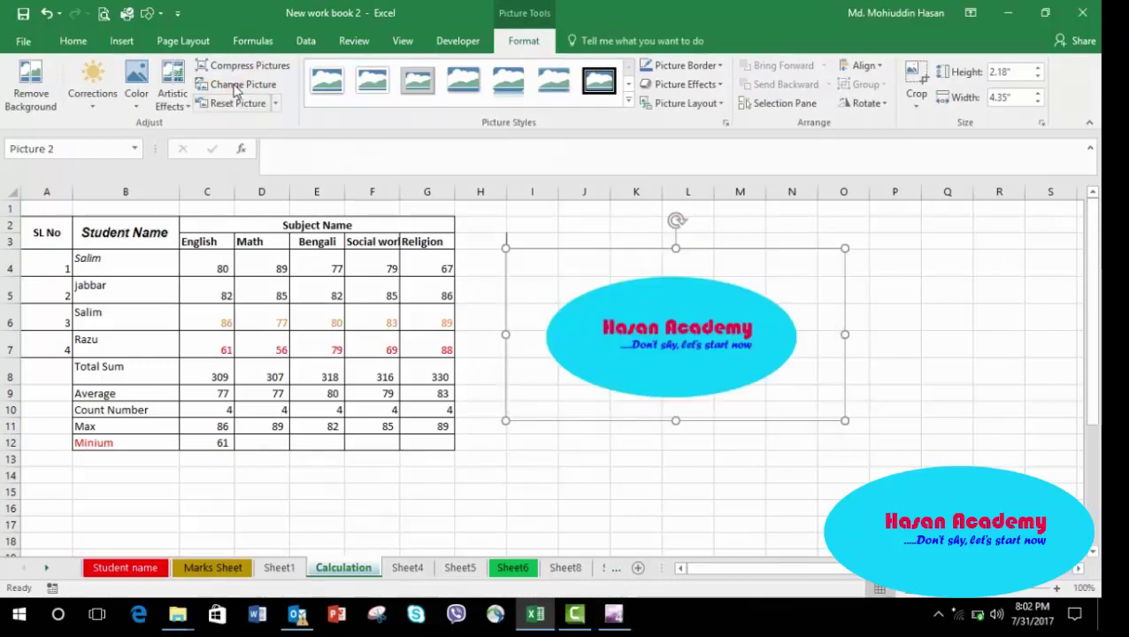
pyautogui.click(231, 85)
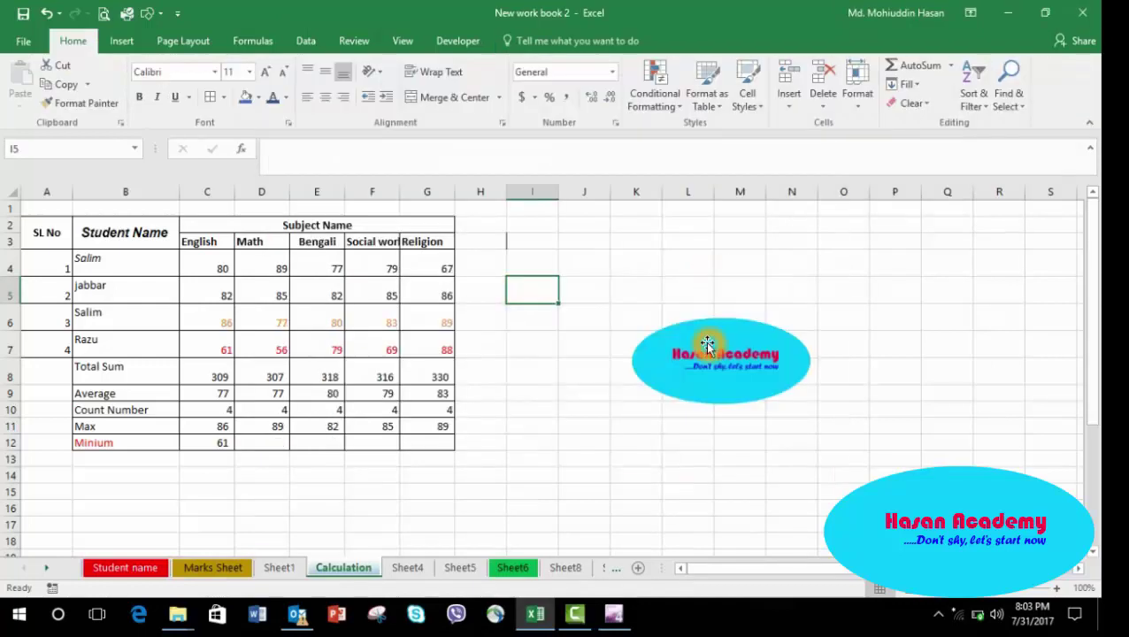
# Try removing the replacement logo's background, and undo back to the picture before the replacement
pyautogui.click(690, 320)
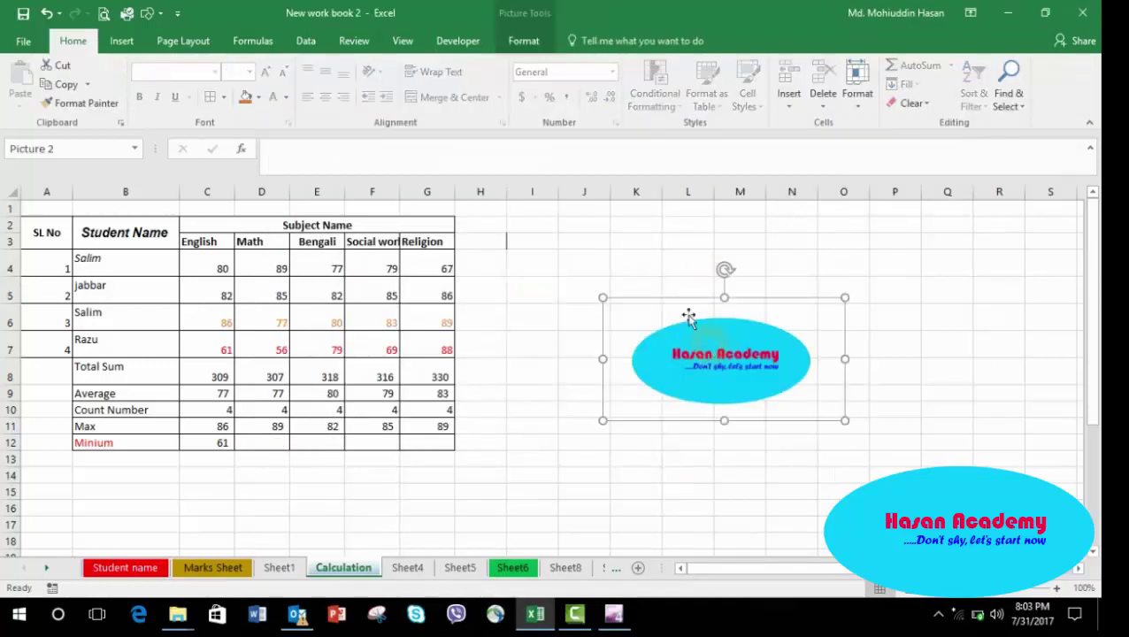
pyautogui.click(522, 44)
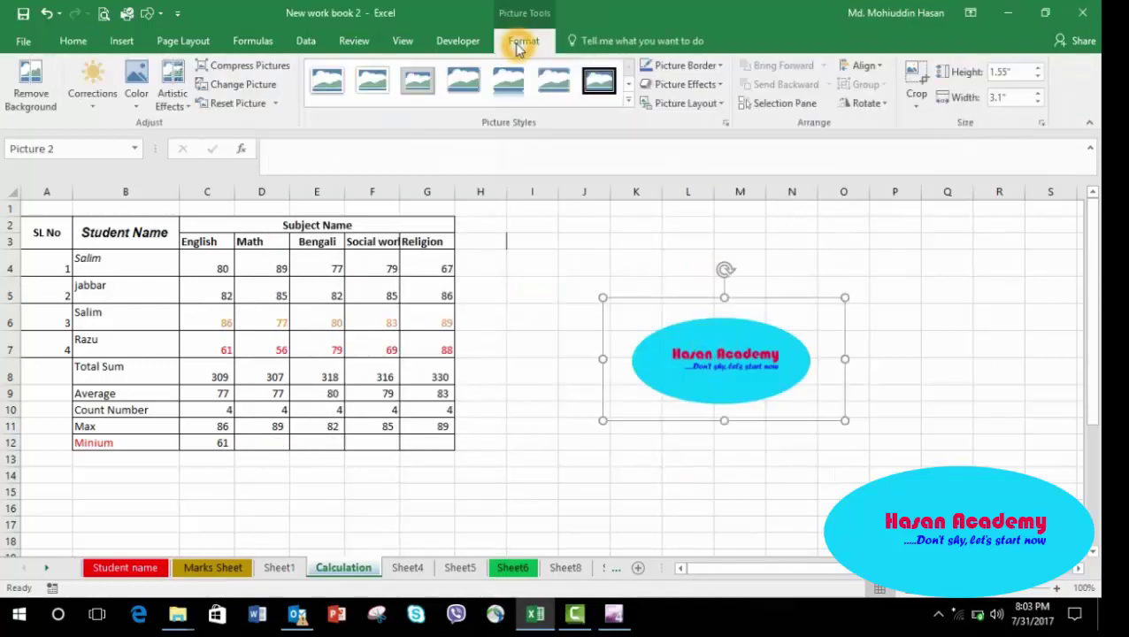
pyautogui.click(29, 88)
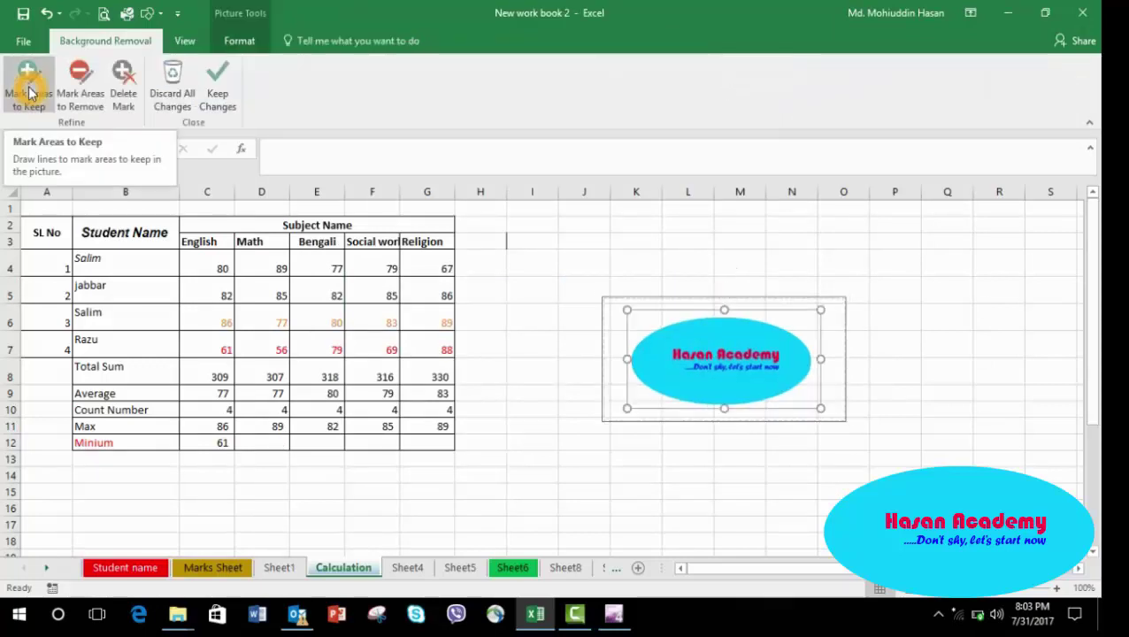
pyautogui.click(556, 340)
pyautogui.click(790, 444)
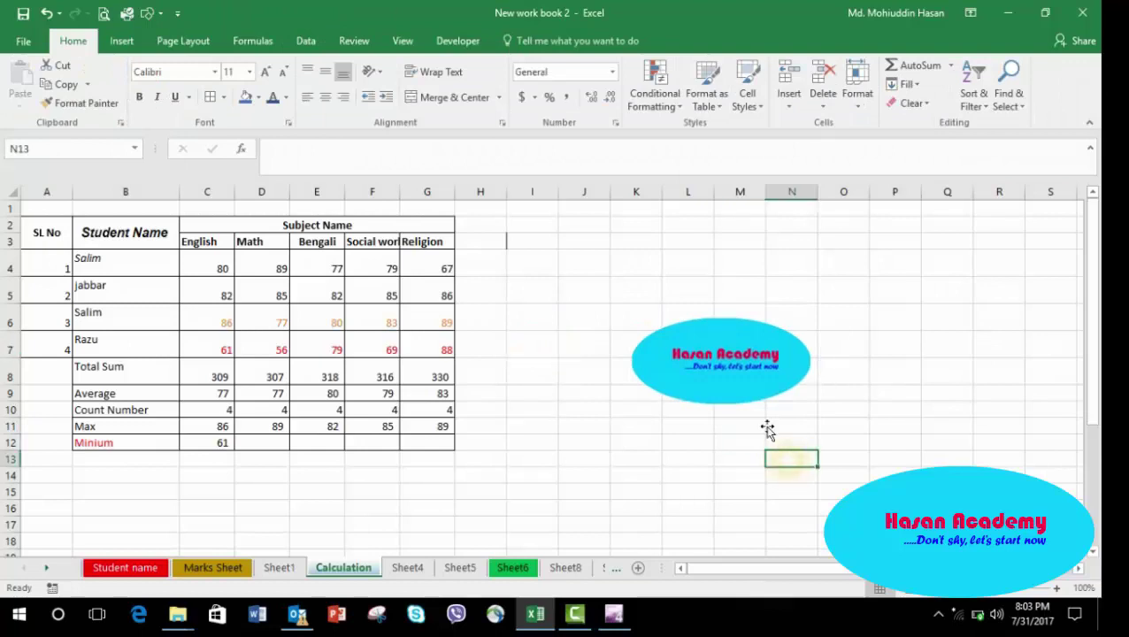
pyautogui.click(729, 379)
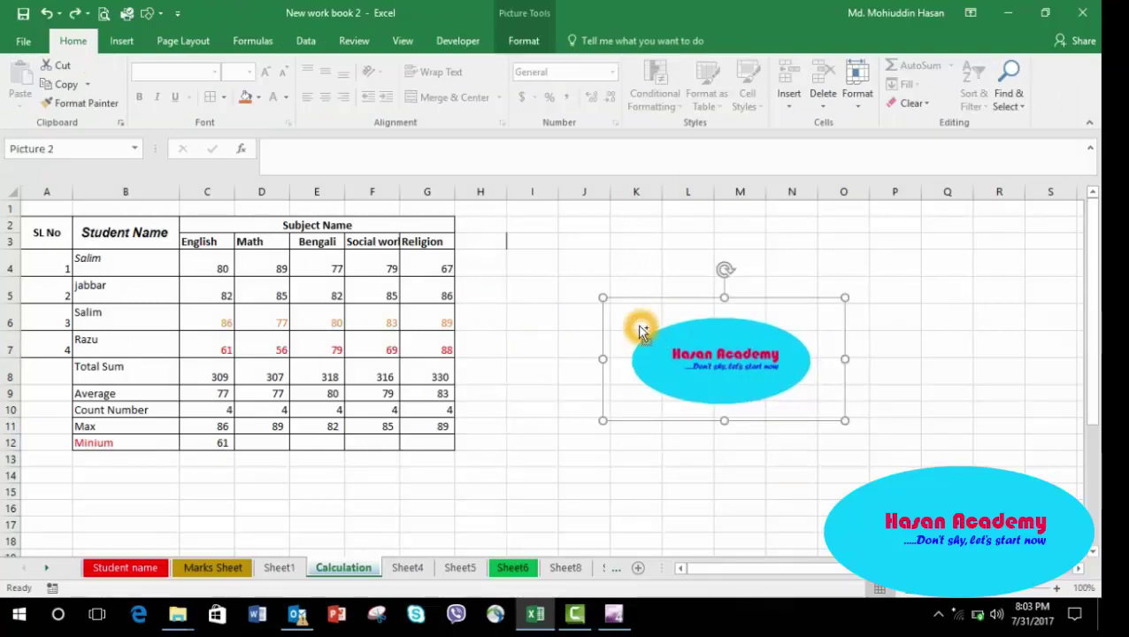
pyautogui.hotkey('ctrl', 'z')
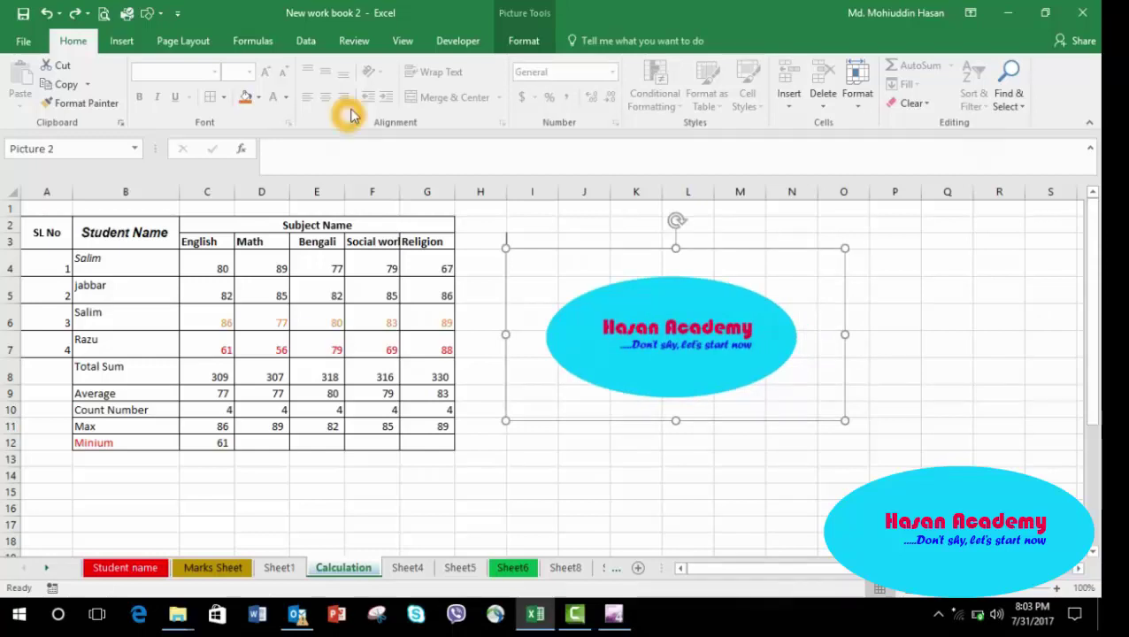
# Apply the Soft Edge Rectangle style to the logo picture, preview the artistic effects without choosing one, and deselect it
pyautogui.click(529, 44)
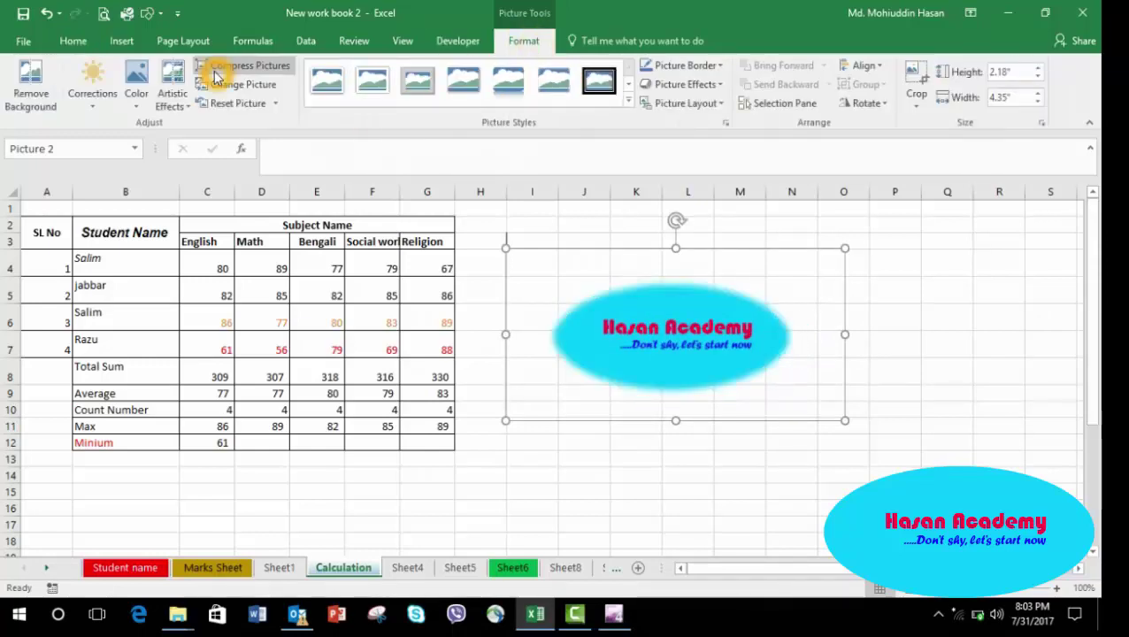
pyautogui.click(186, 105)
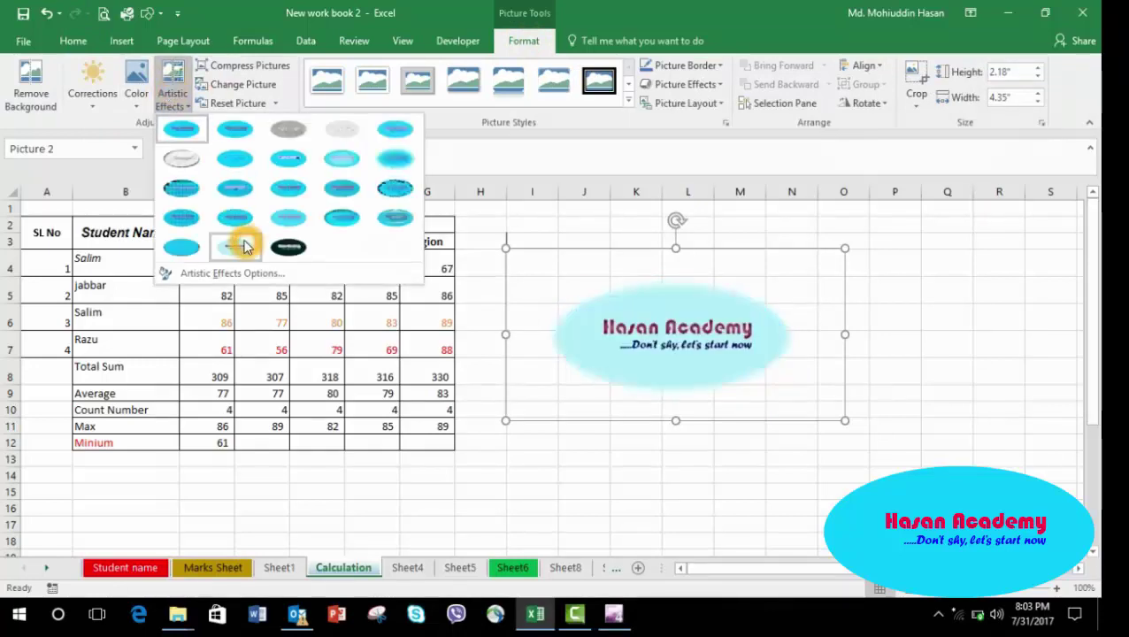
pyautogui.click(778, 441)
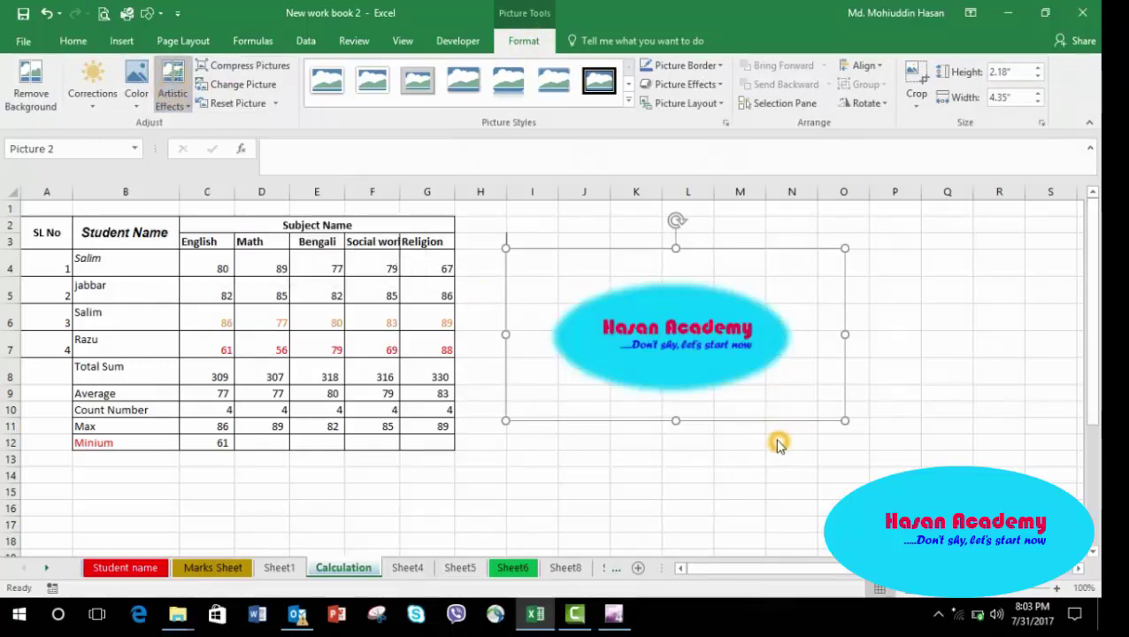
pyautogui.click(651, 489)
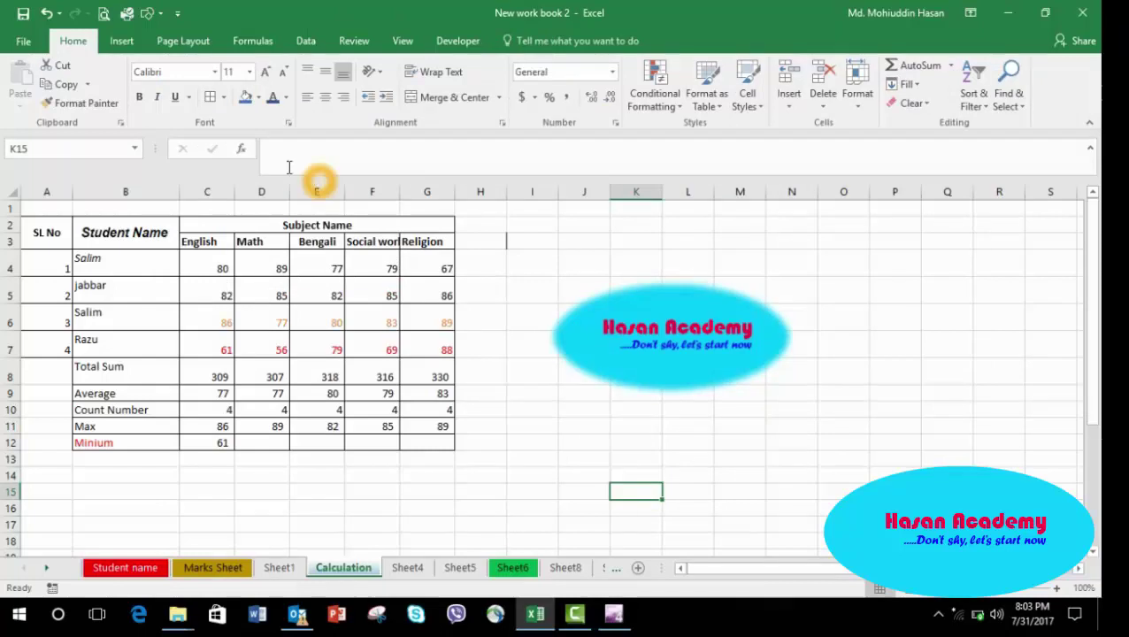
# Apply the Reflected Rounded Rectangle style to the logo picture, run Remove Background on it, and deselect it
pyautogui.click(630, 279)
pyautogui.click(523, 41)
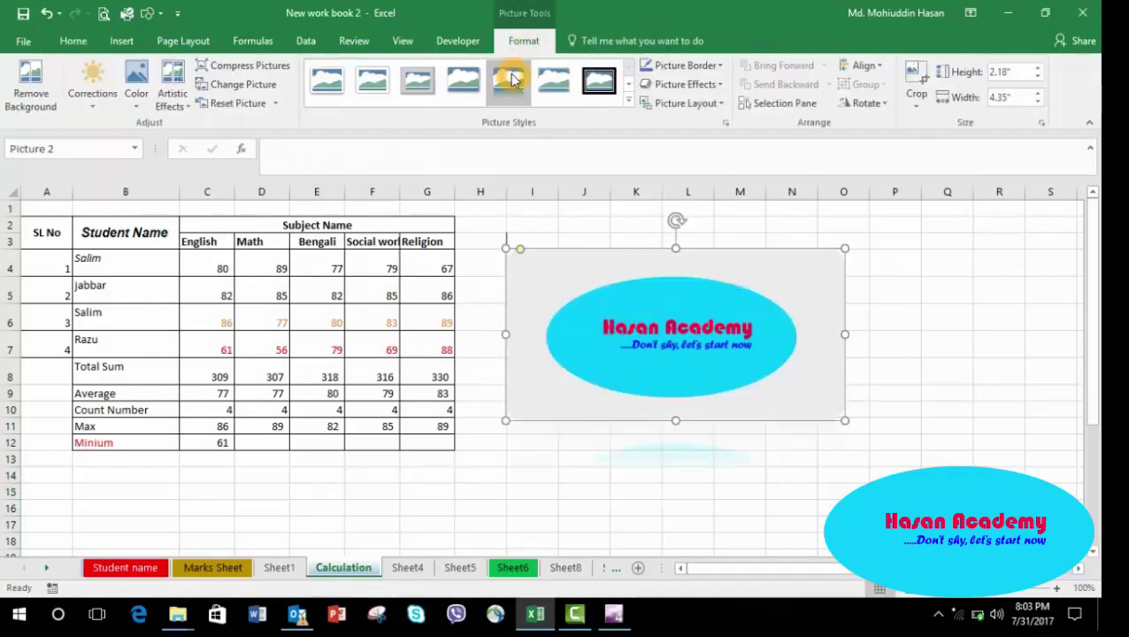
pyautogui.click(509, 79)
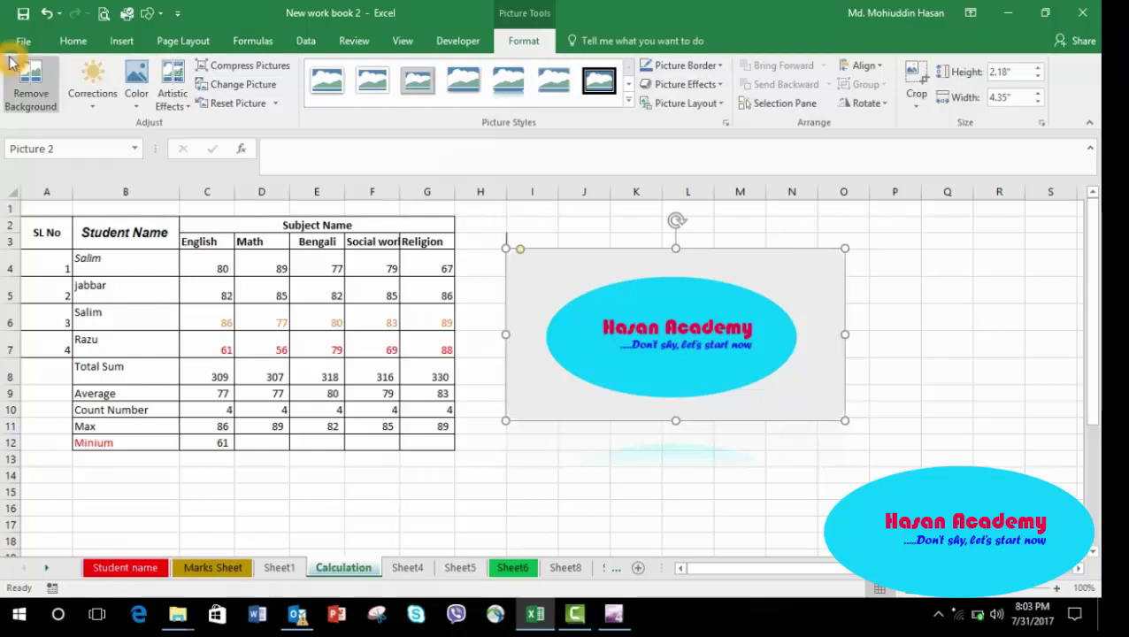
pyautogui.click(29, 81)
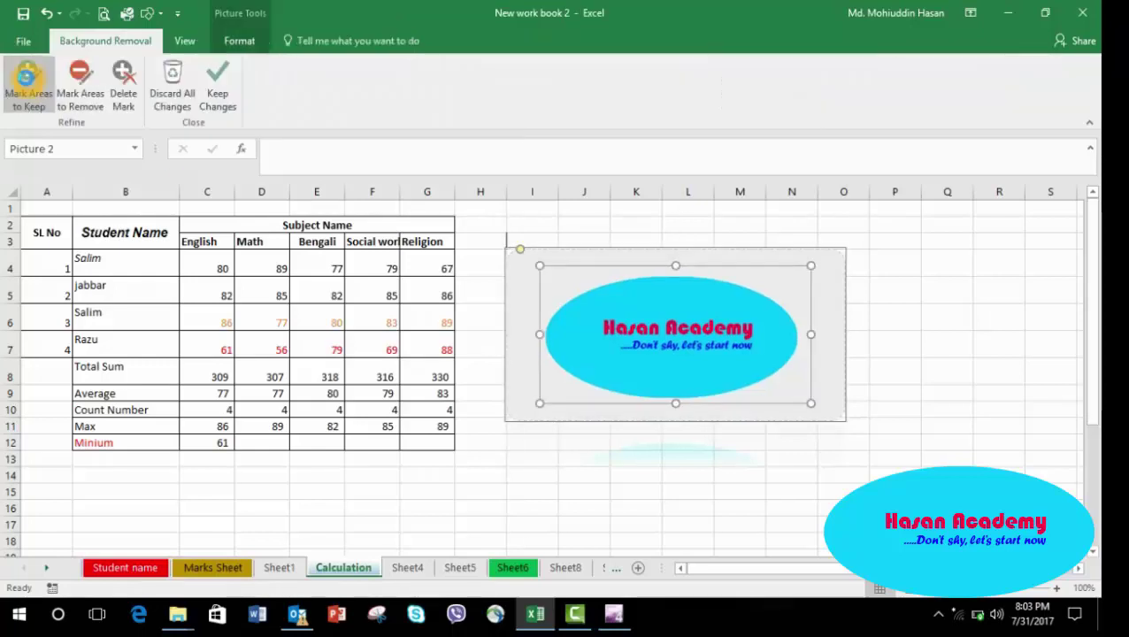
pyautogui.click(594, 444)
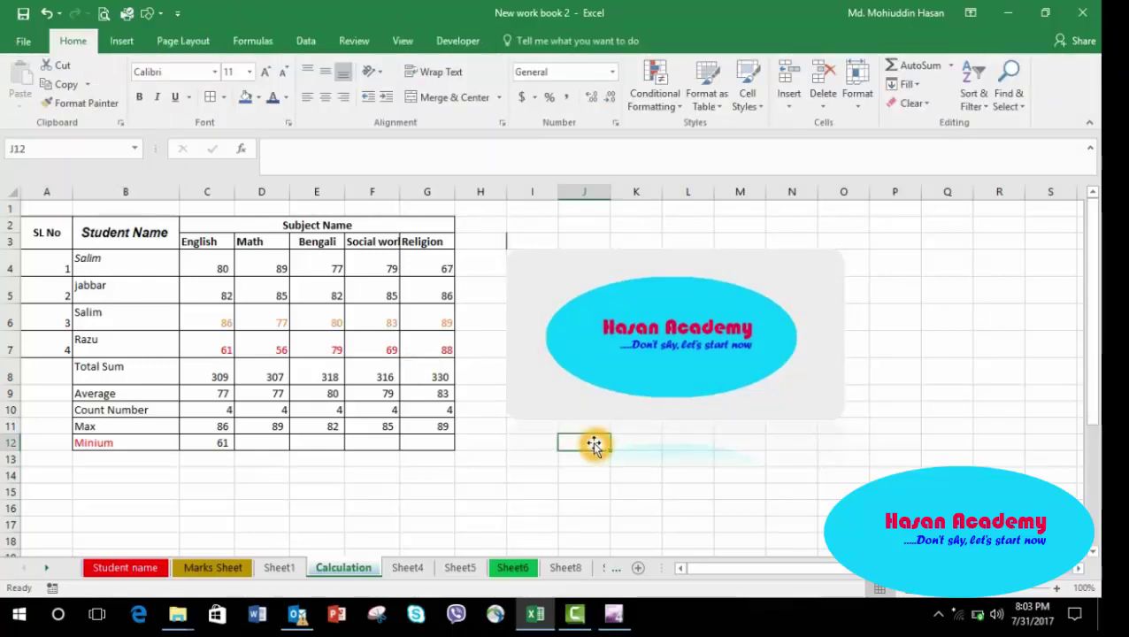
# Try the Soft Edge Rectangle style, apply Double Frame, Black to the logo picture, and run Remove Background
pyautogui.doubleClick(574, 270)
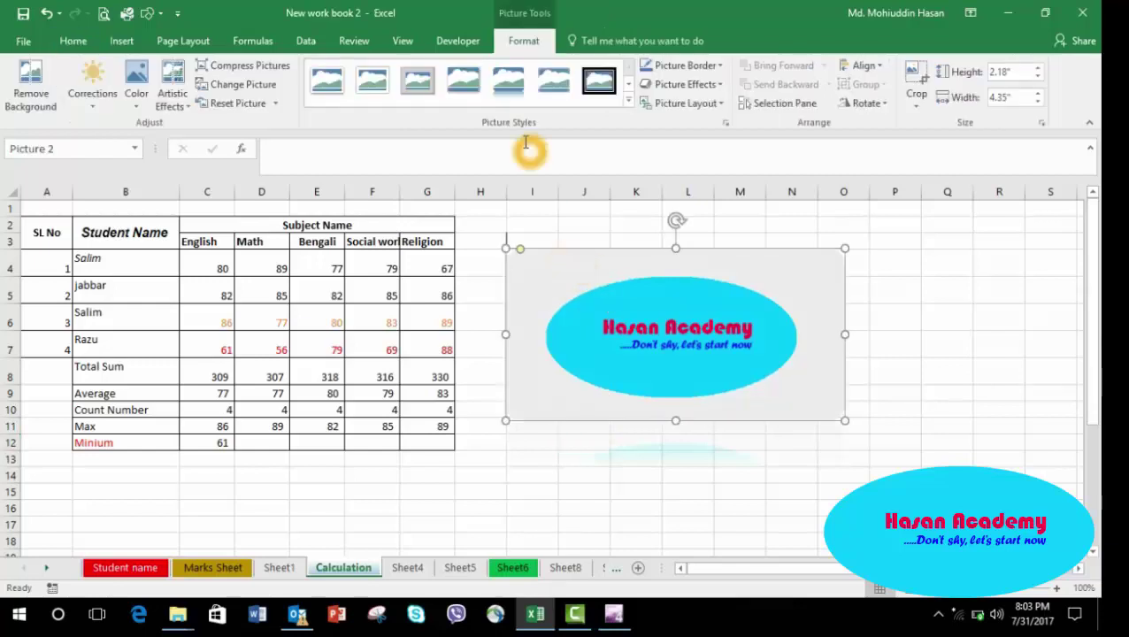
pyautogui.click(569, 77)
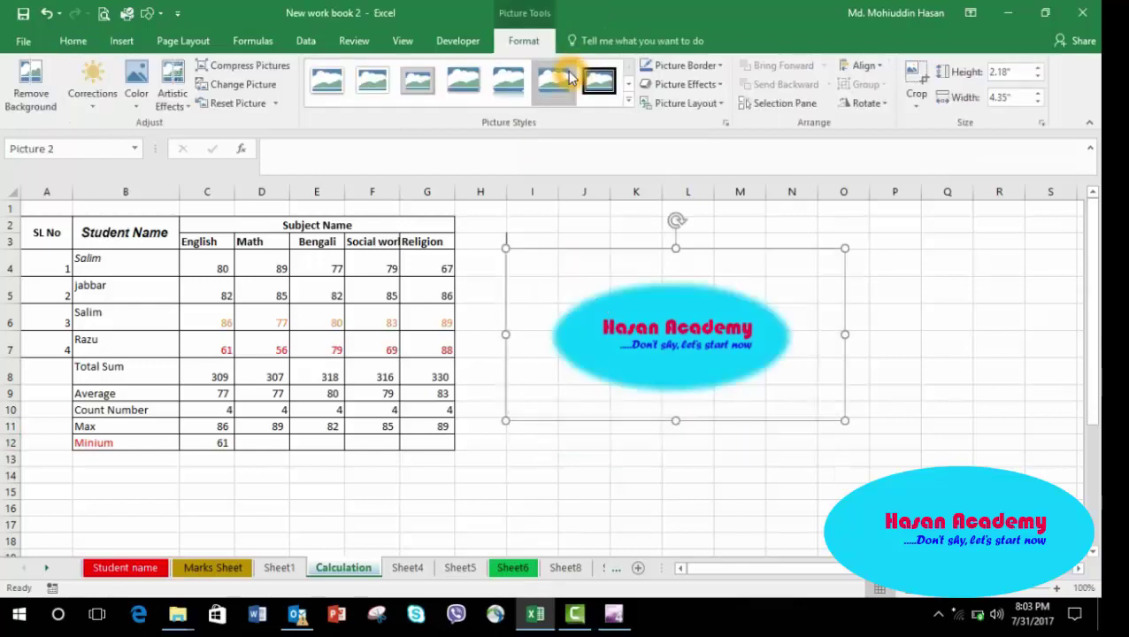
pyautogui.click(599, 83)
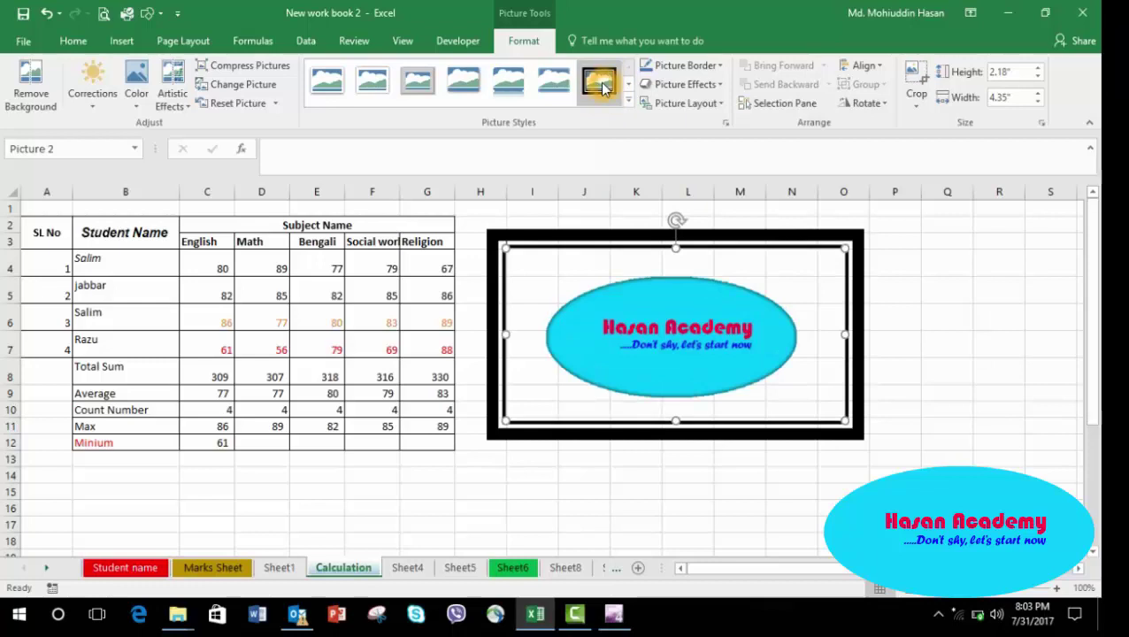
pyautogui.click(29, 83)
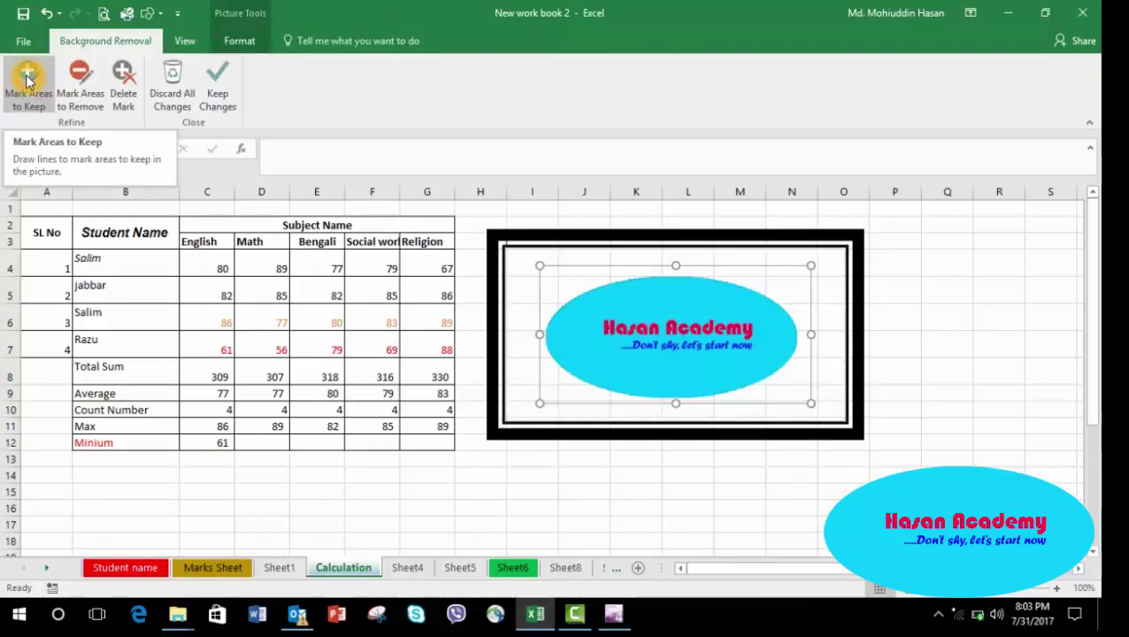
pyautogui.click(653, 241)
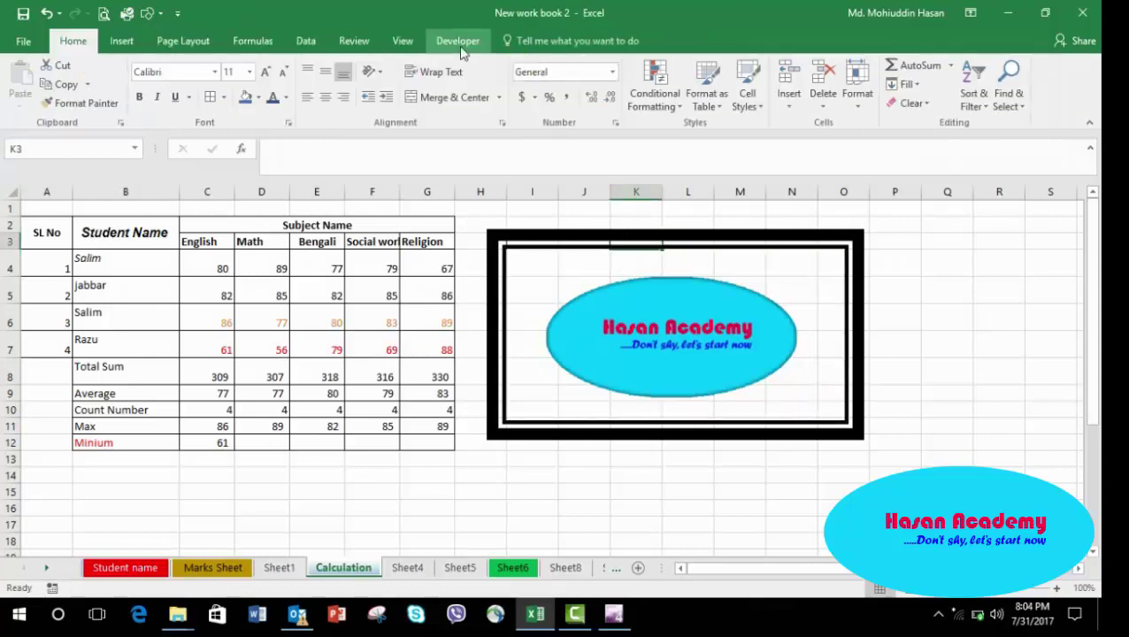
# Apply the first preset picture effect to the logo picture and display the picture border choices
pyautogui.click(773, 258)
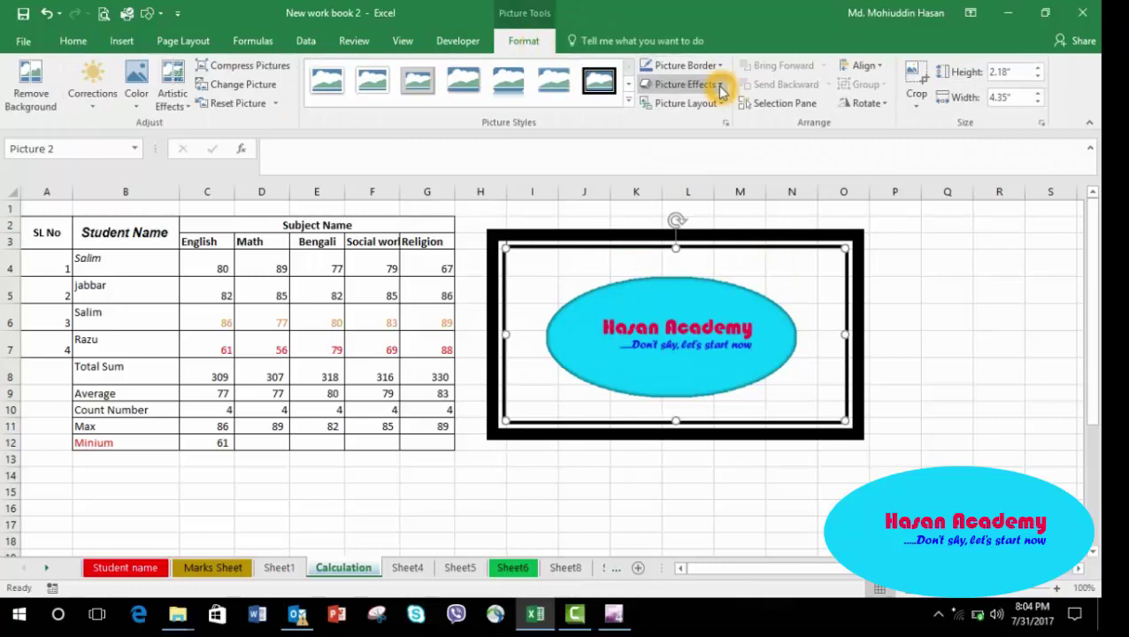
pyautogui.click(720, 86)
pyautogui.moveTo(699, 115)
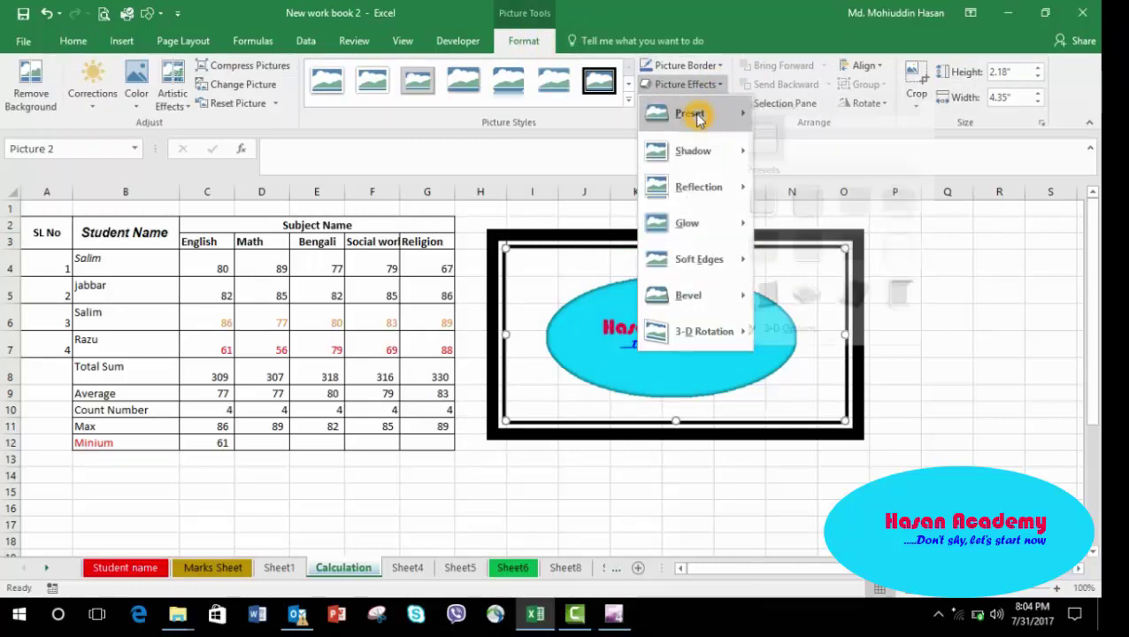
pyautogui.click(776, 207)
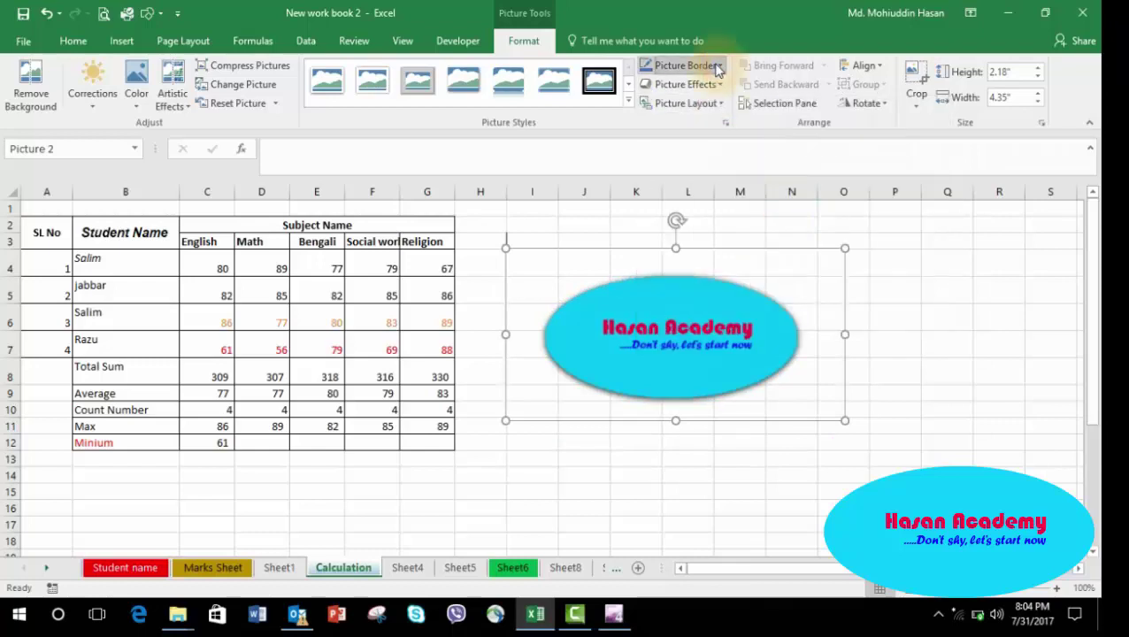
pyautogui.click(718, 67)
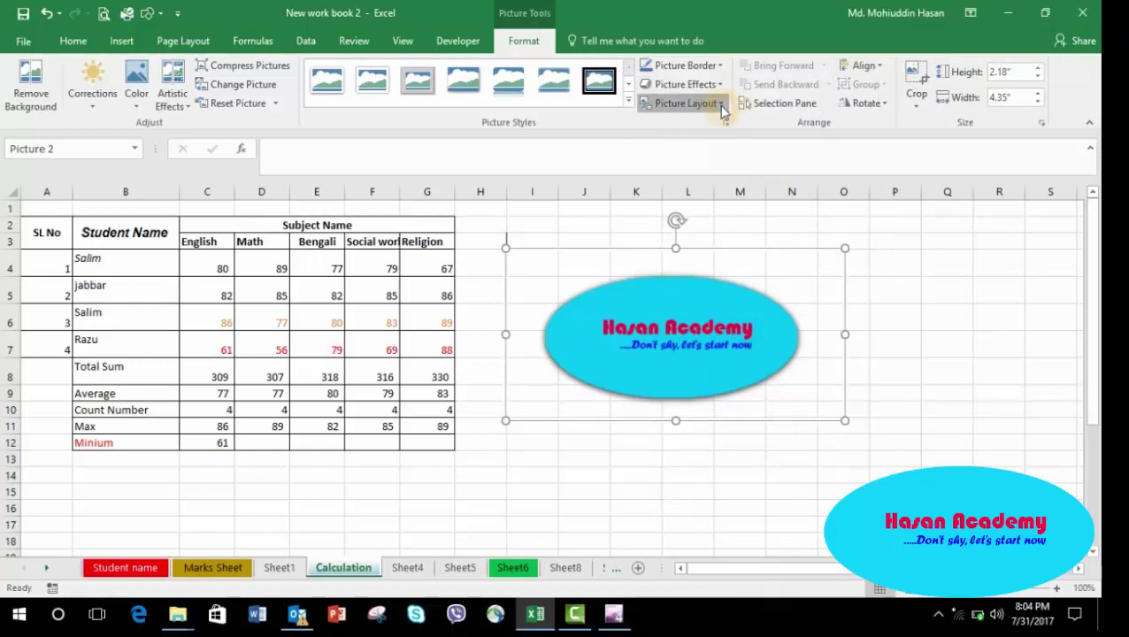
# Preview several picture layouts on the logo picture, including Picture Accent Blocks, without applying any
pyautogui.click(721, 104)
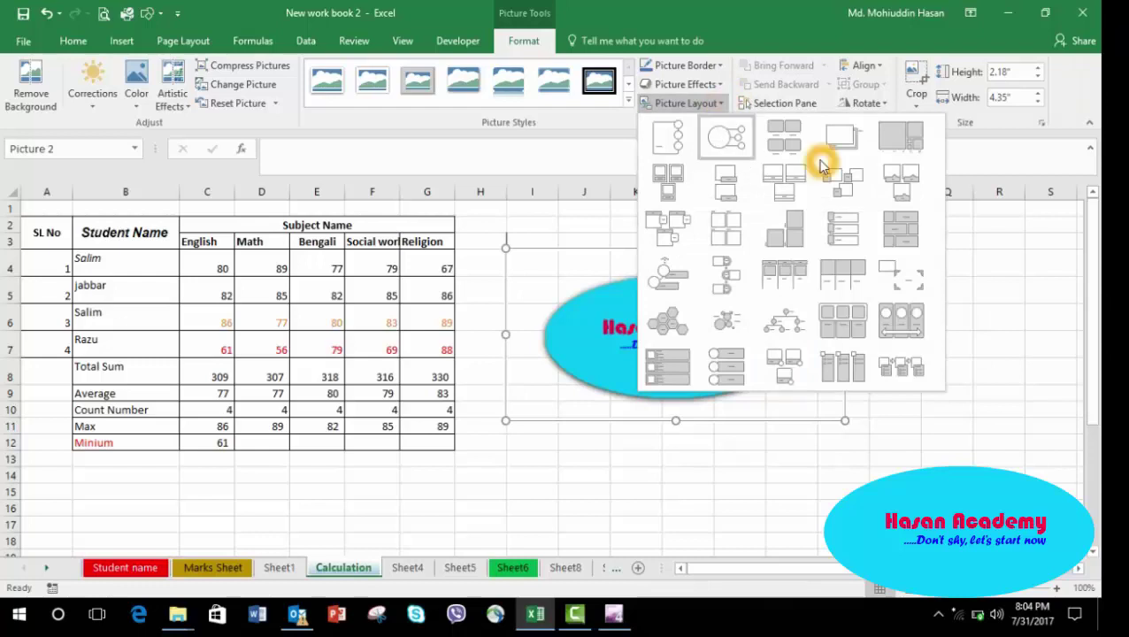
pyautogui.click(769, 211)
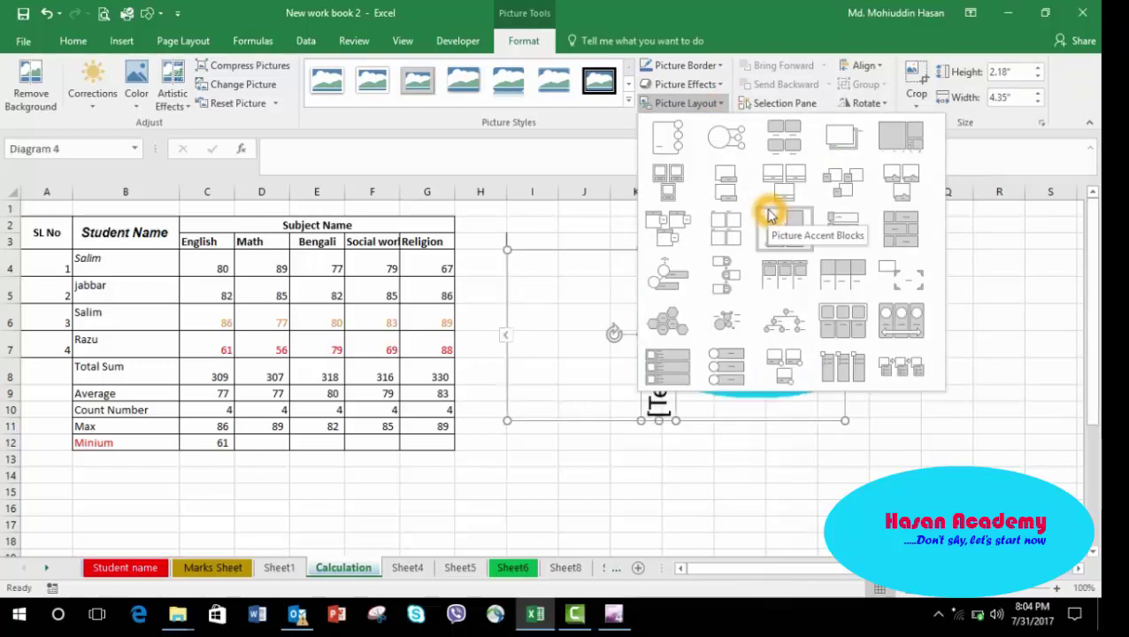
pyautogui.click(997, 298)
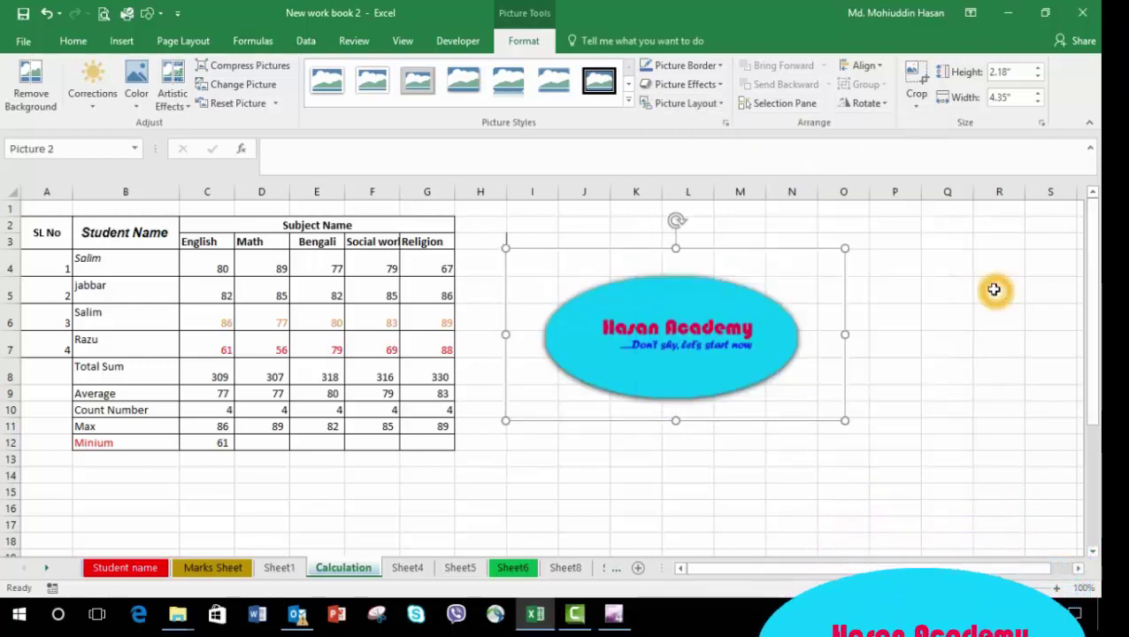
pyautogui.click(687, 104)
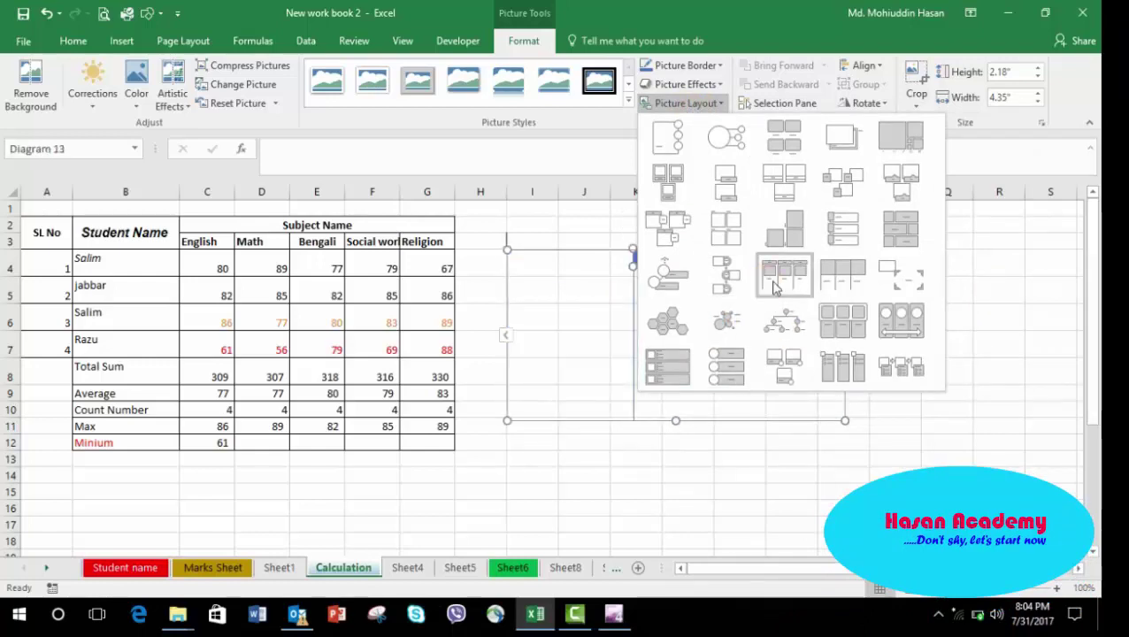
pyautogui.click(862, 455)
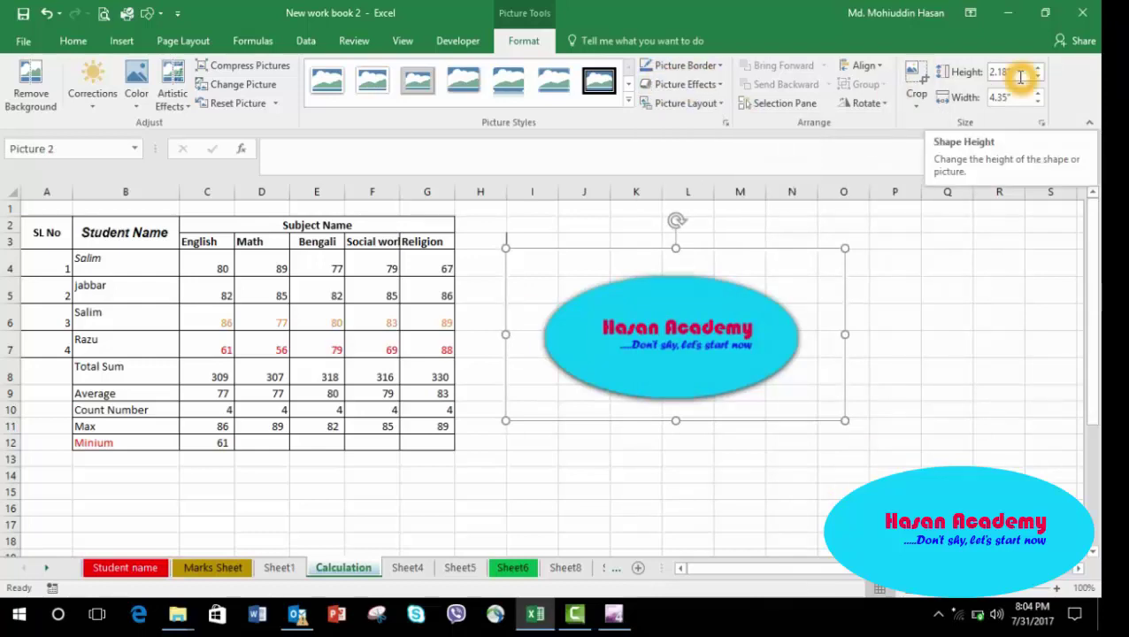
# Try cropping the logo picture to a 1.98" by 4.21" frame, shrinking and repositioning the image inside it
pyautogui.click(917, 97)
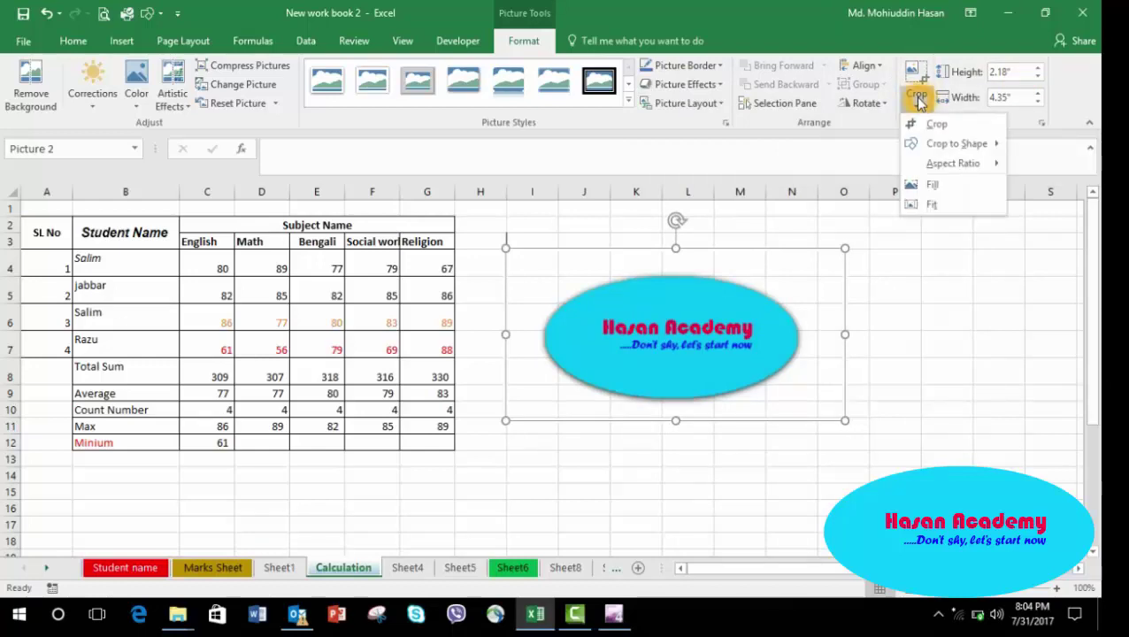
pyautogui.click(917, 124)
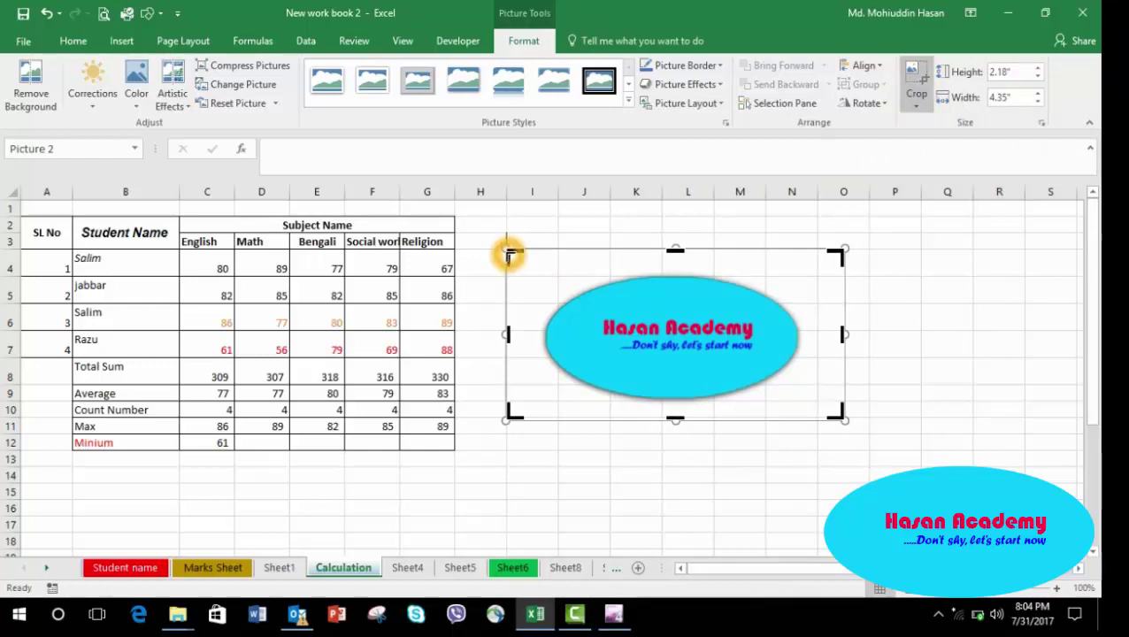
pyautogui.moveTo(509, 253); pyautogui.dragTo(539, 267)
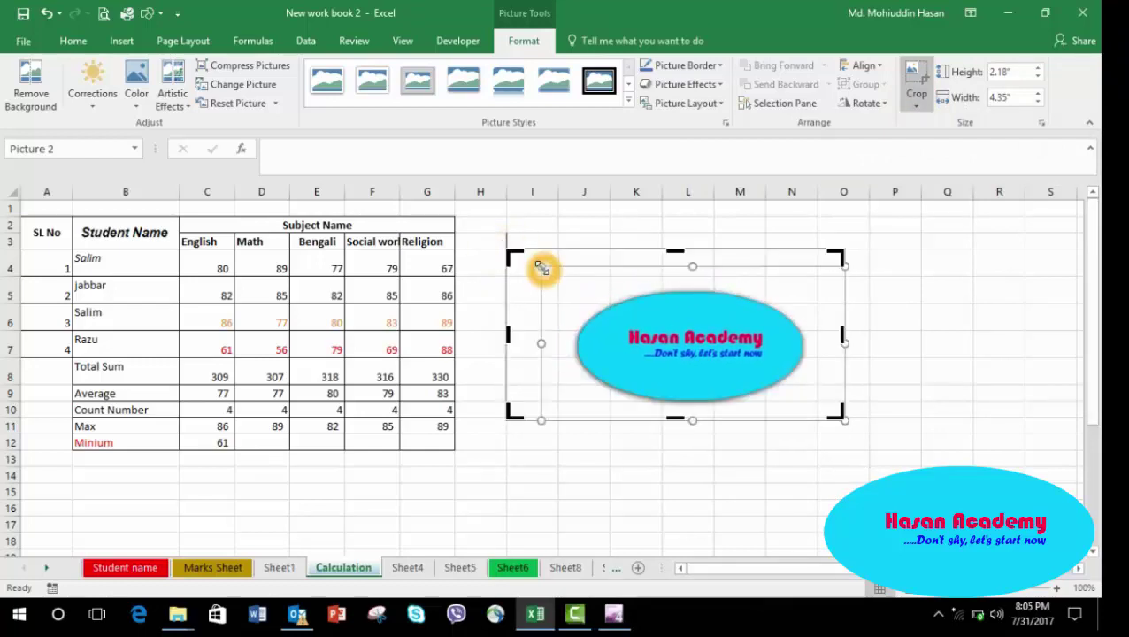
pyautogui.moveTo(842, 413)
pyautogui.mouseDown()
pyautogui.moveTo(779, 380)
pyautogui.moveTo(830, 406)
pyautogui.mouseUp()
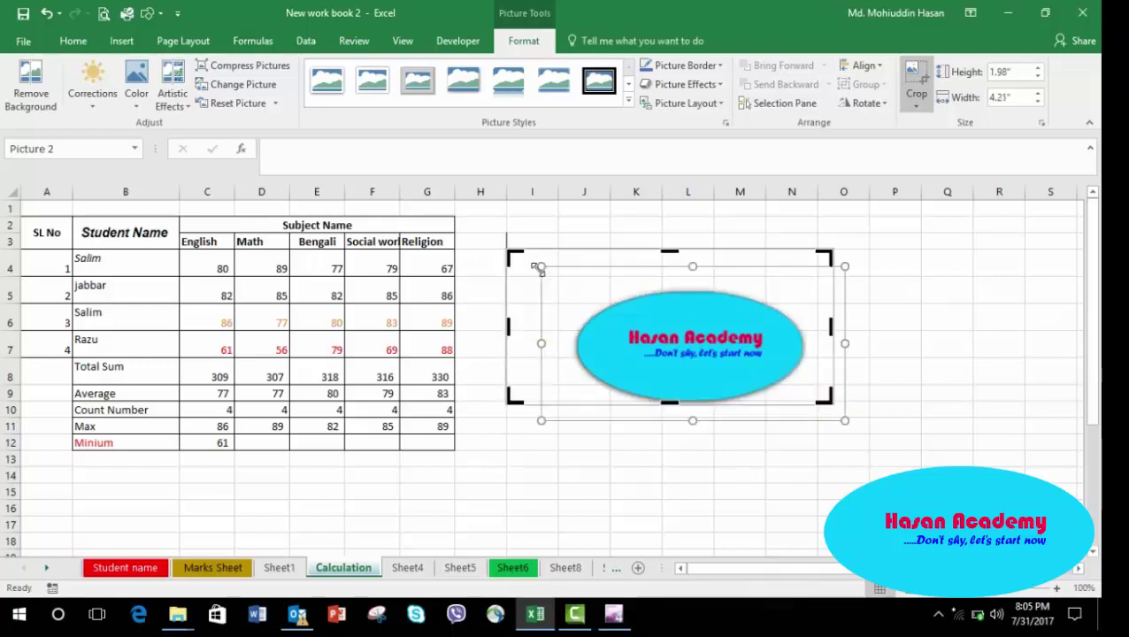
pyautogui.moveTo(535, 267); pyautogui.dragTo(584, 288)
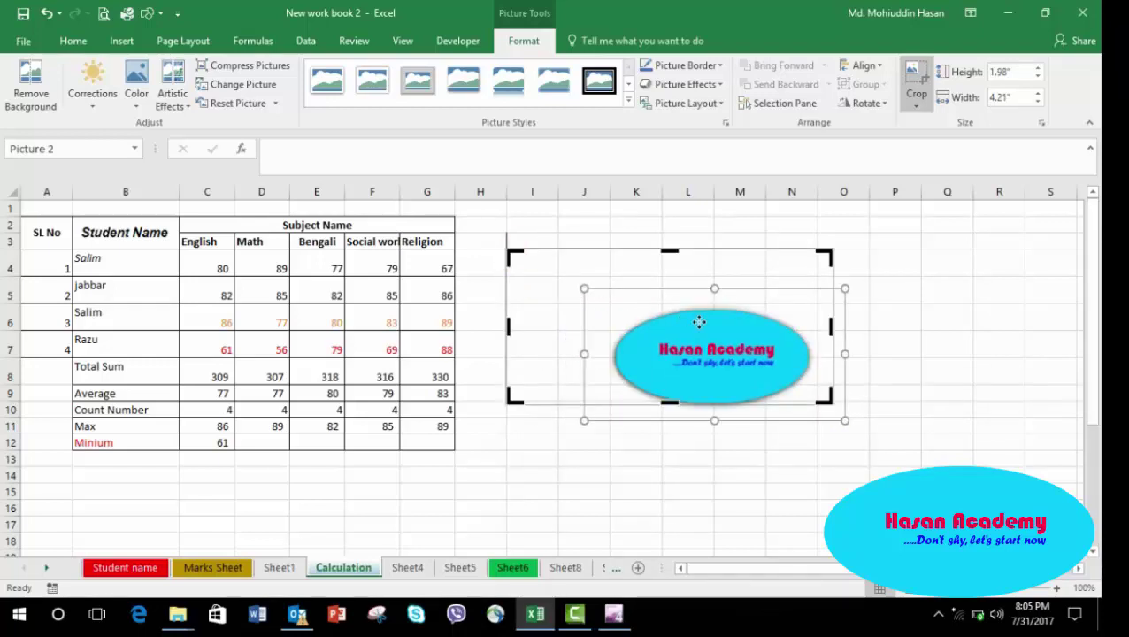
pyautogui.moveTo(704, 330); pyautogui.dragTo(640, 287)
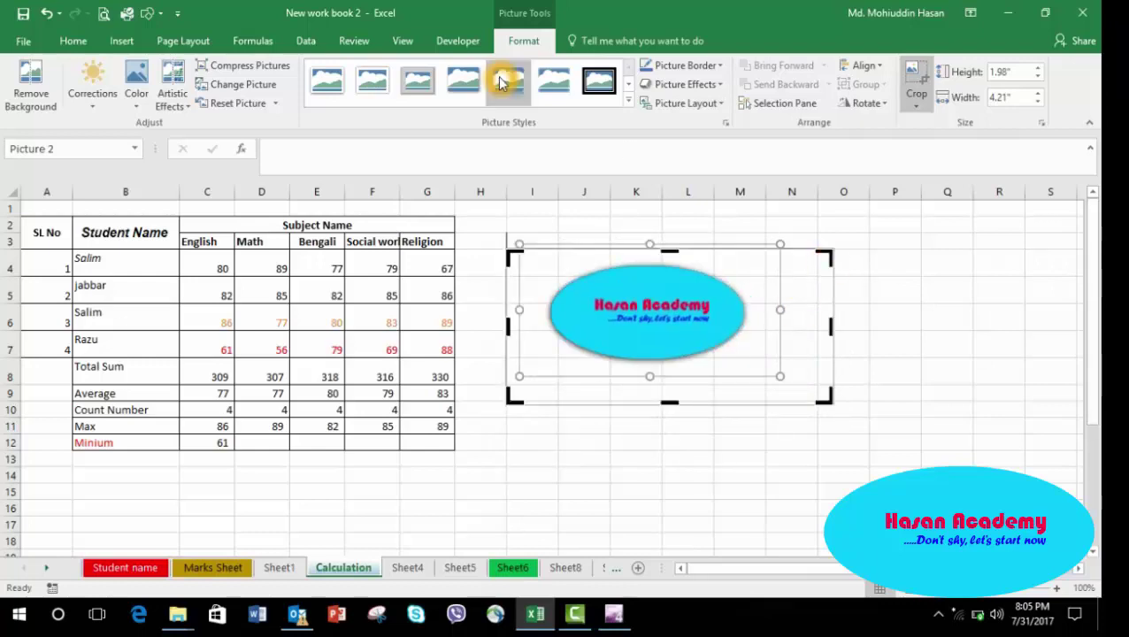
# Undo the crop adjustments and the preset effect back to the double black frame, and deselect the logo picture
pyautogui.hotkey('ctrl', 'z')
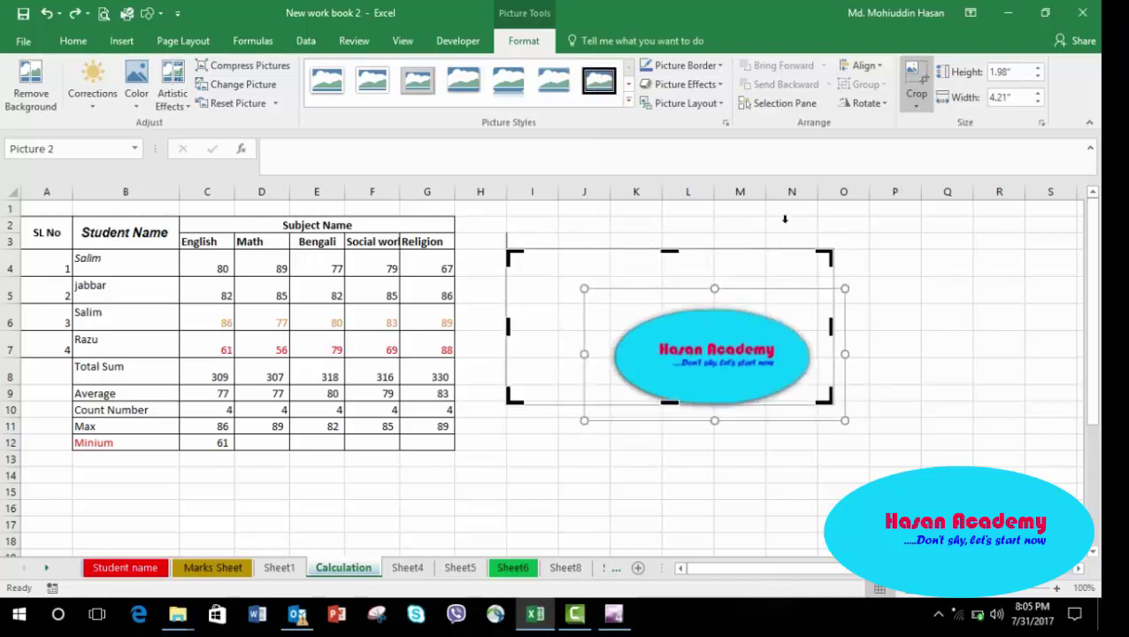
pyautogui.click(929, 327)
pyautogui.hotkey('ctrl', 'z')
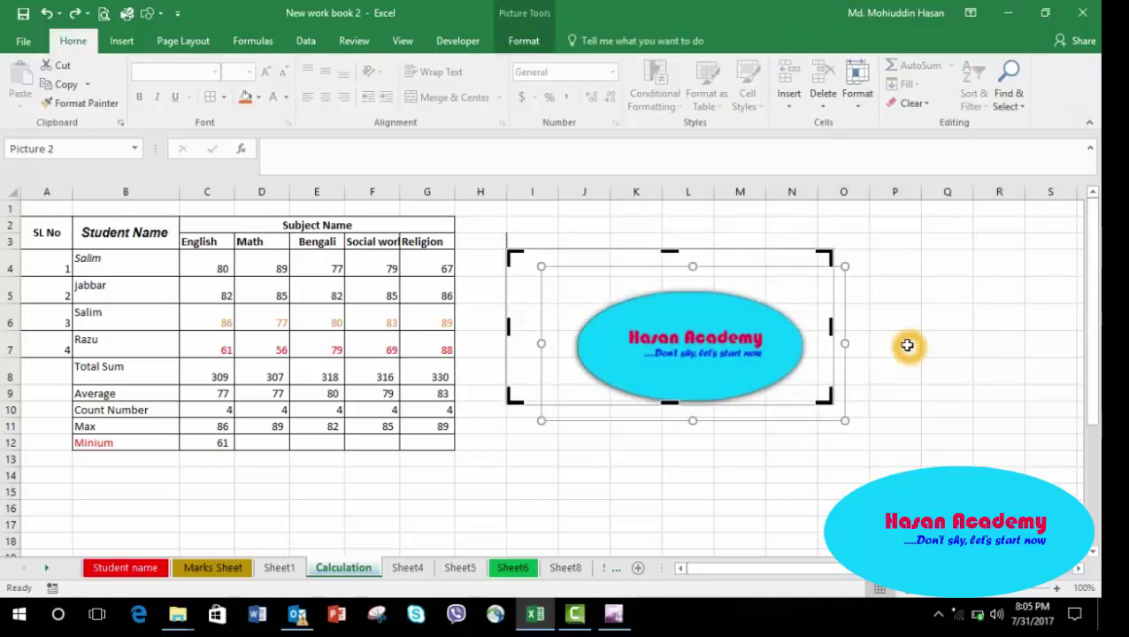
pyautogui.hotkey('ctrl', 'z')
pyautogui.hotkey('ctrl', 'z')
pyautogui.hotkey('ctrl', 'z')
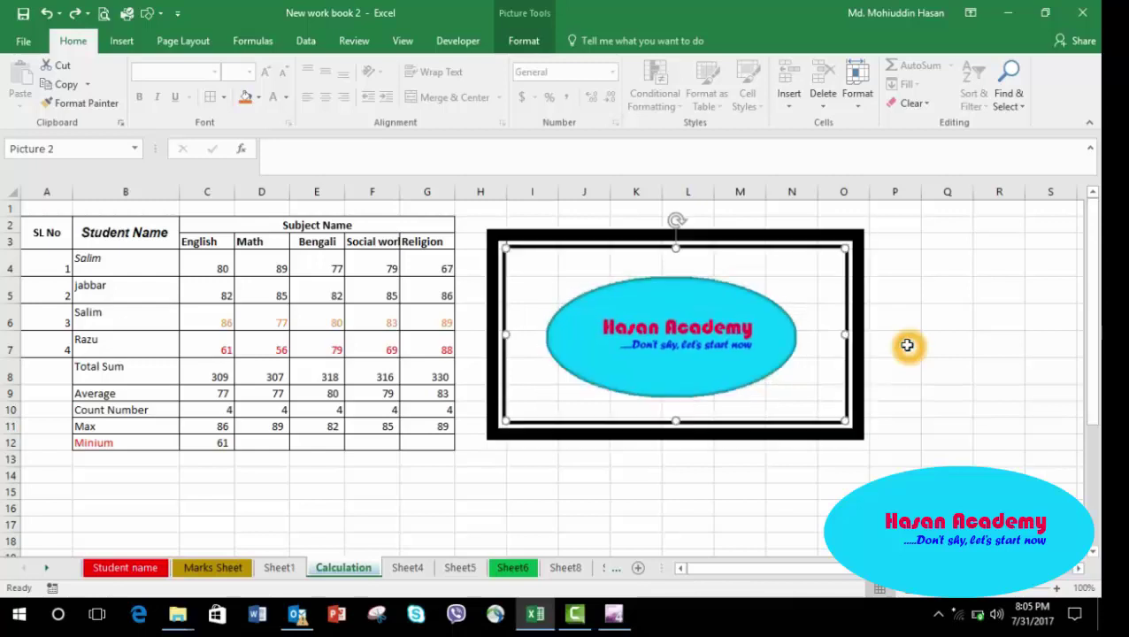
pyautogui.click(938, 346)
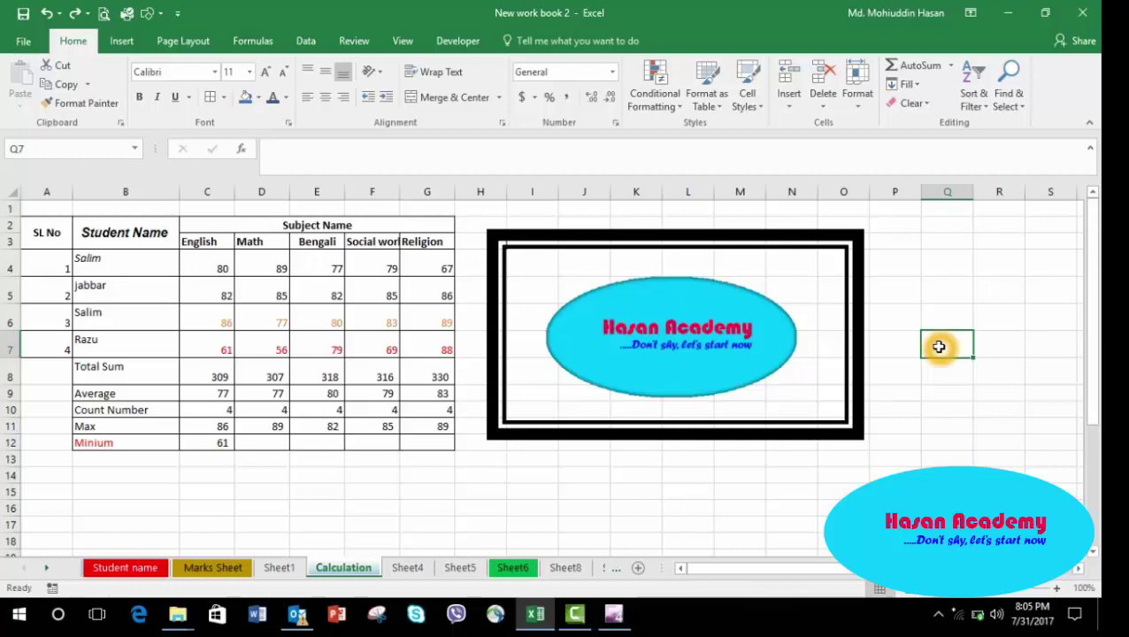
# Rotate the framed logo picture left by 90°
pyautogui.click(756, 248)
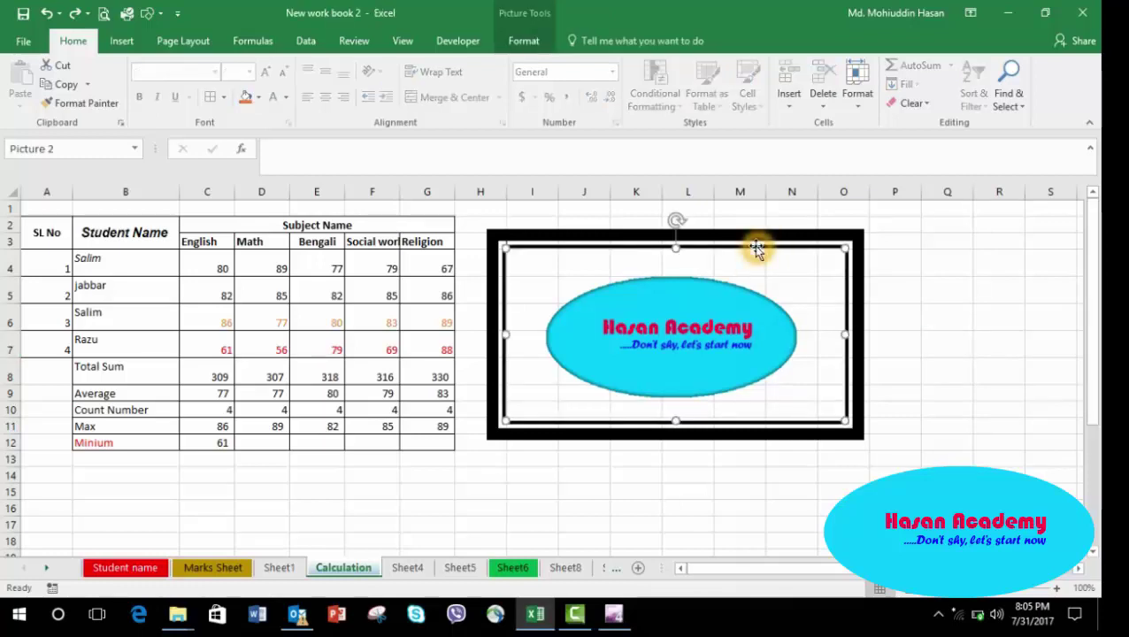
pyautogui.click(524, 41)
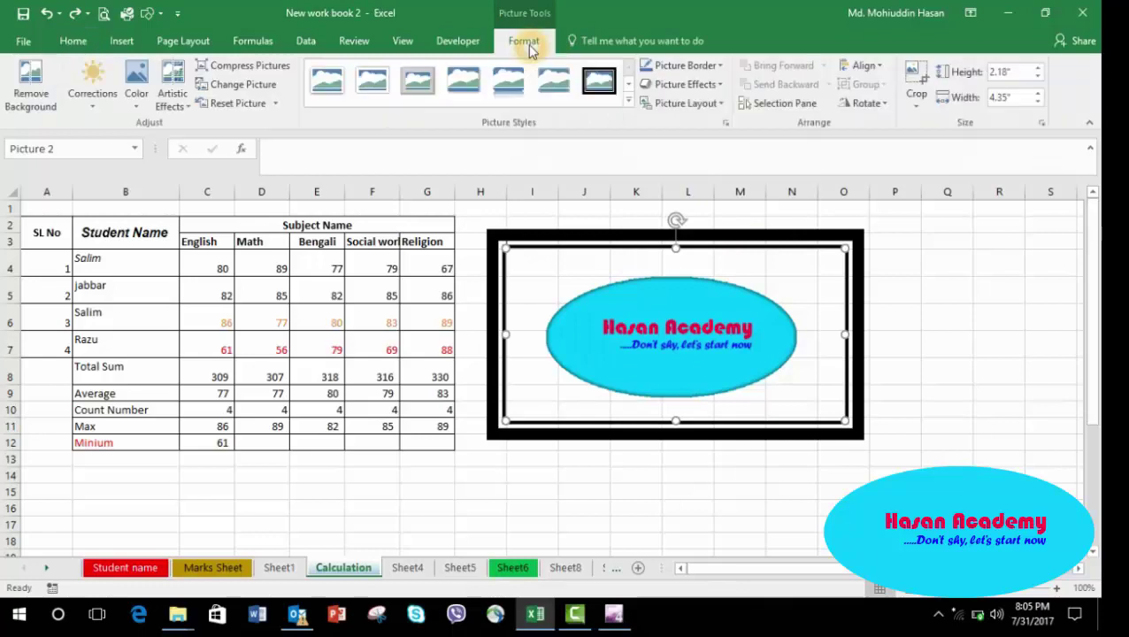
pyautogui.click(882, 105)
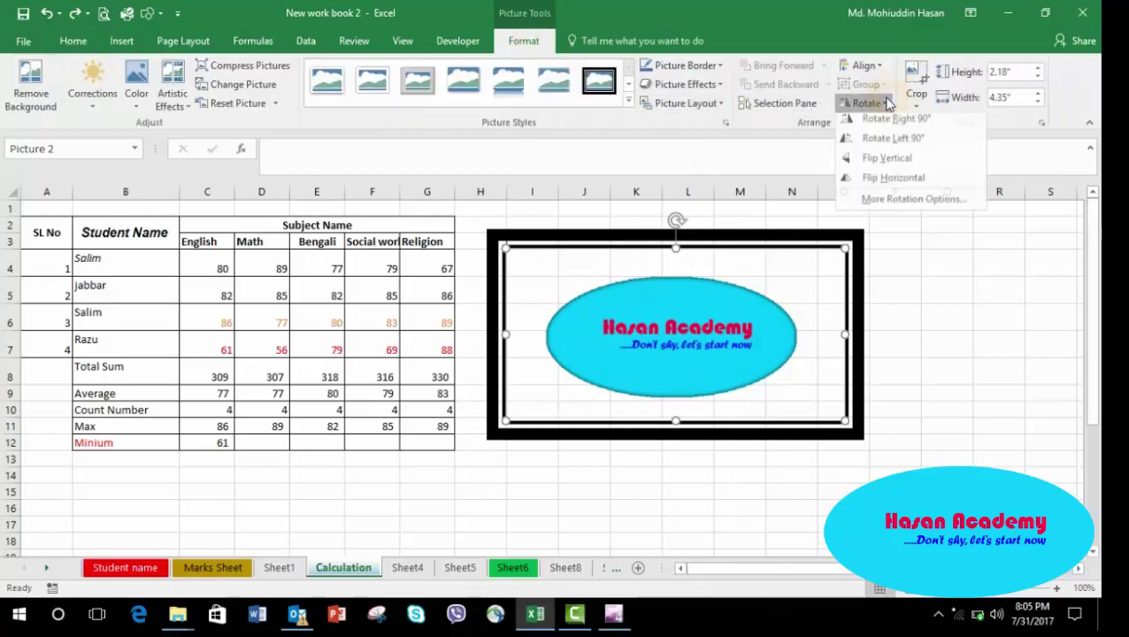
pyautogui.click(888, 126)
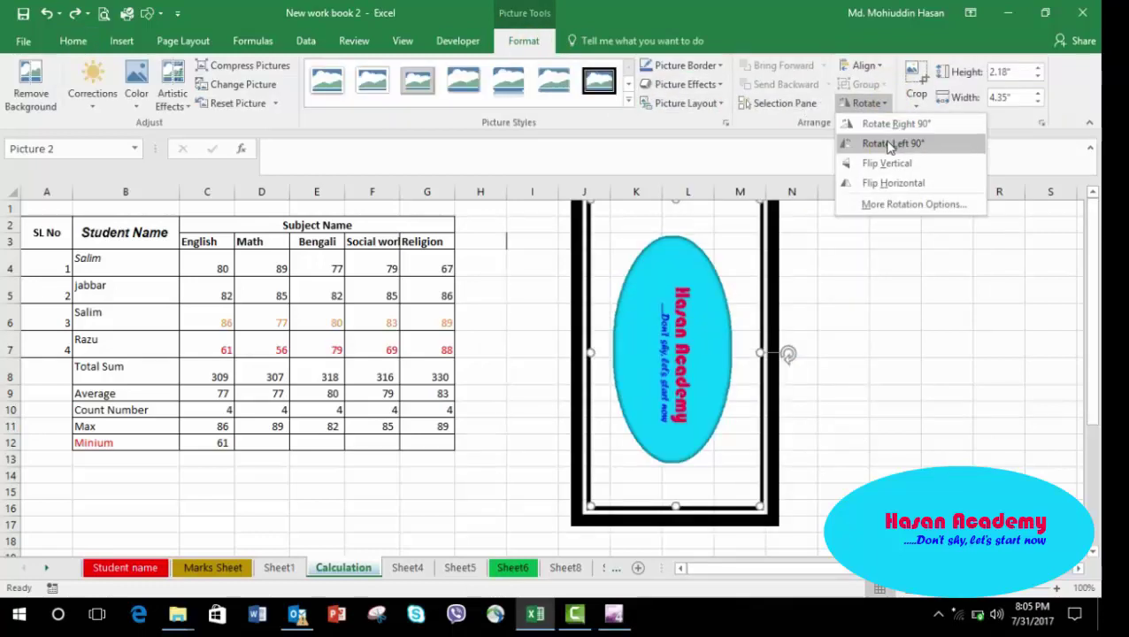
pyautogui.click(889, 143)
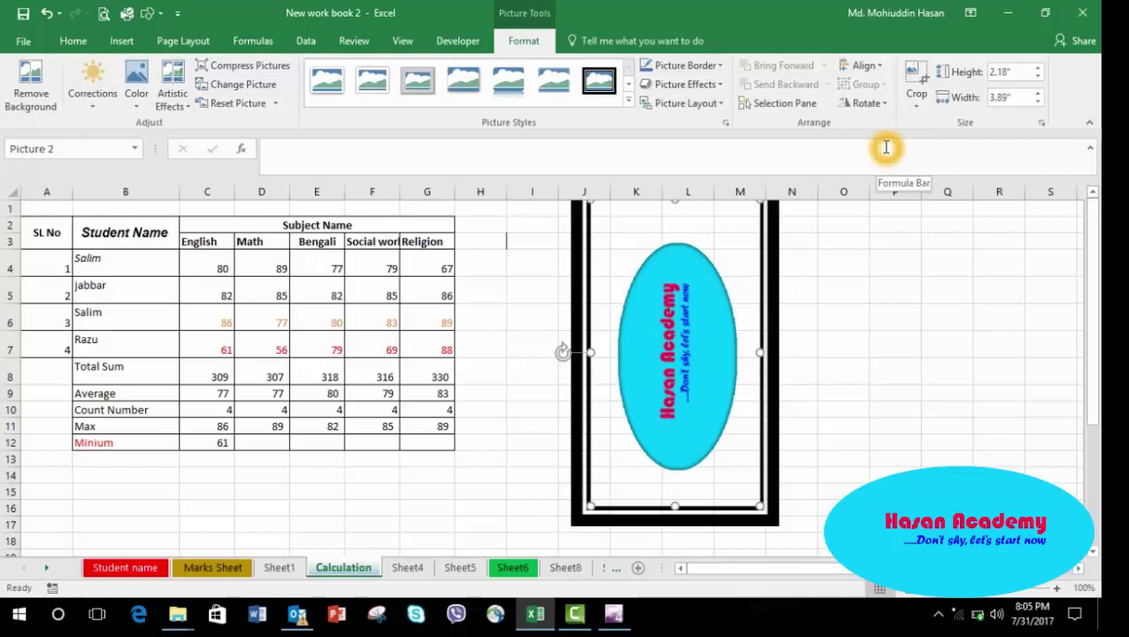
# Preview the flip options, set the logo picture's rotation to 330° in the detailed rotation options, and deselect it
pyautogui.click(867, 104)
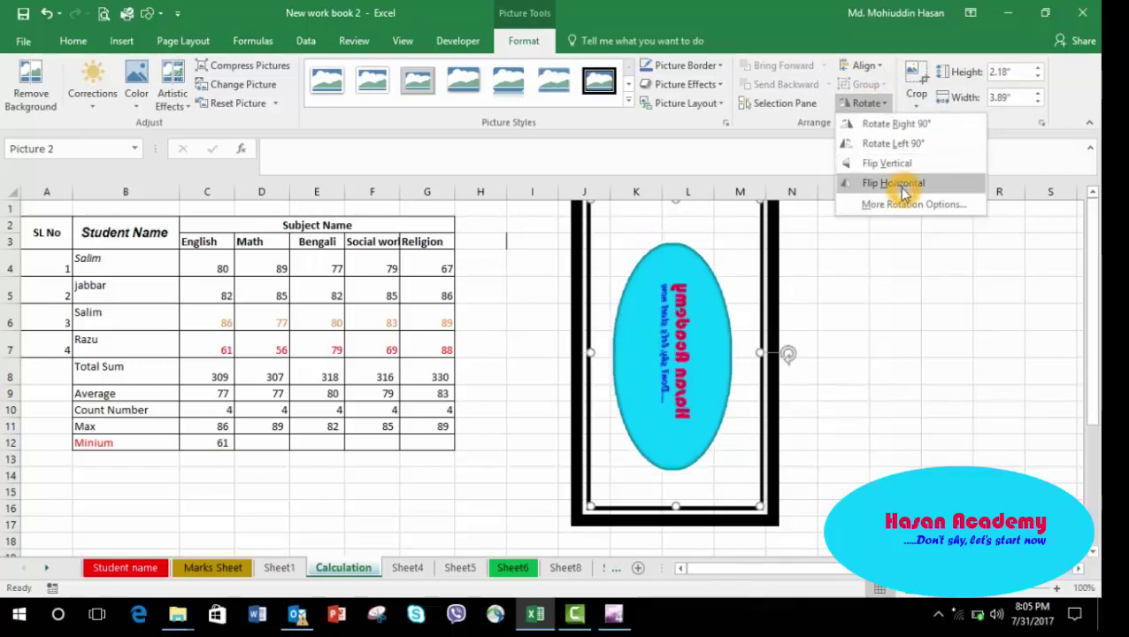
pyautogui.click(892, 131)
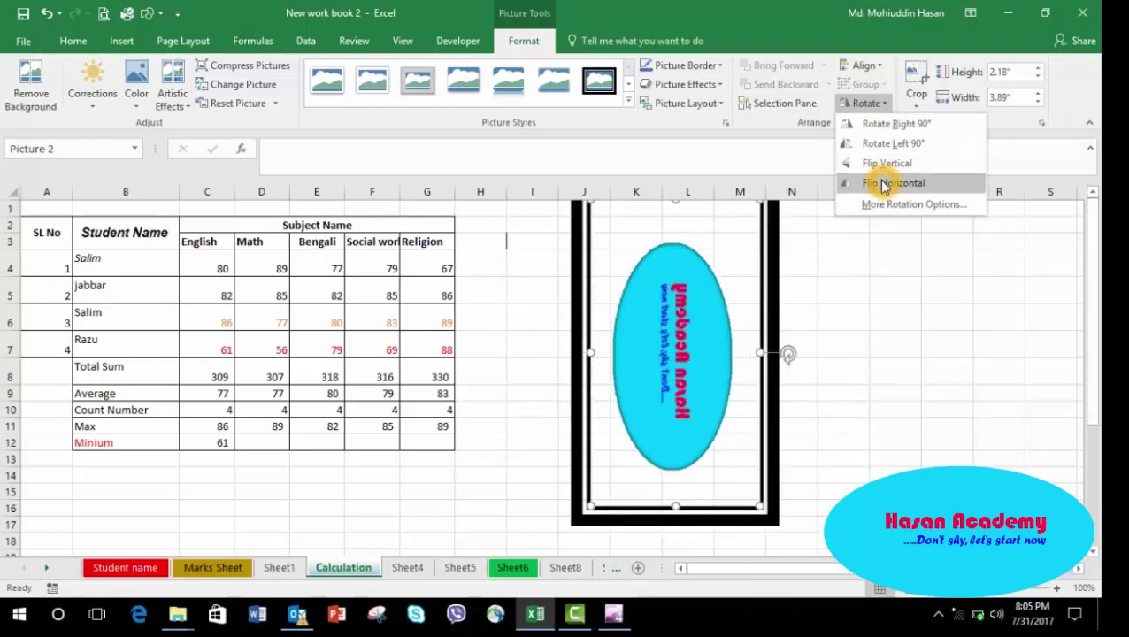
pyautogui.click(887, 209)
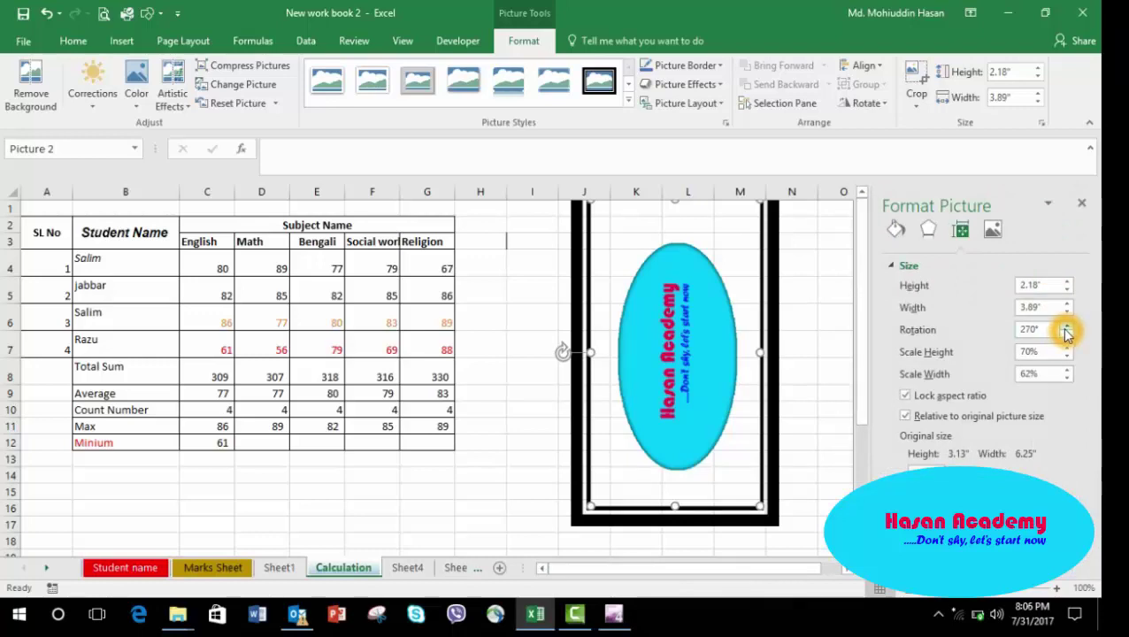
pyautogui.click(1066, 327)
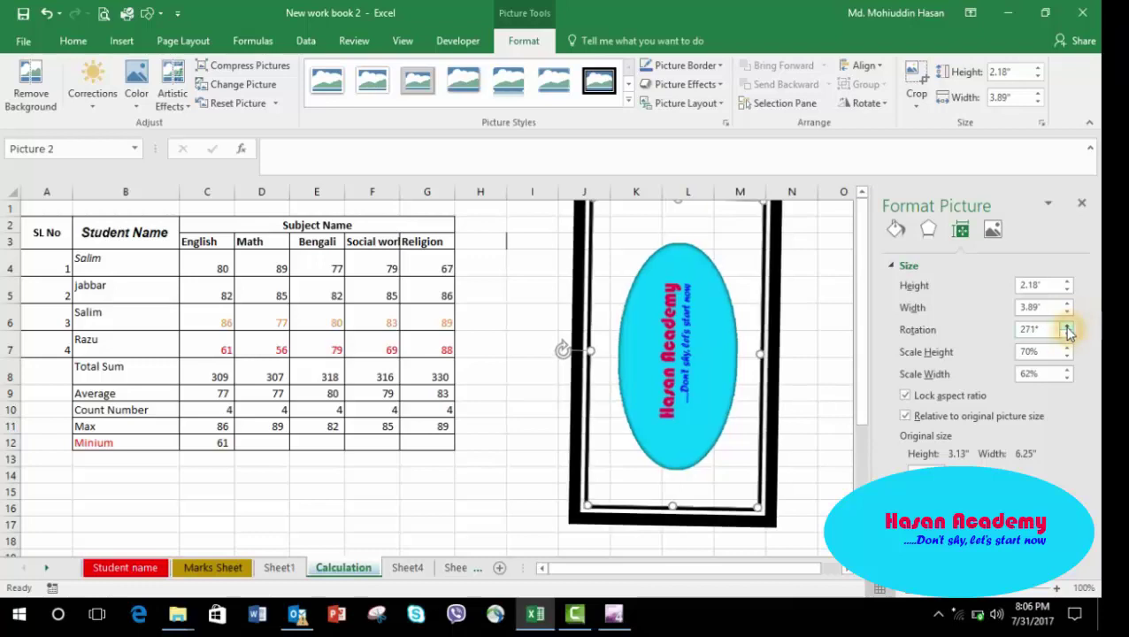
pyautogui.moveTo(1068, 329); pyautogui.dragTo(1069, 333)
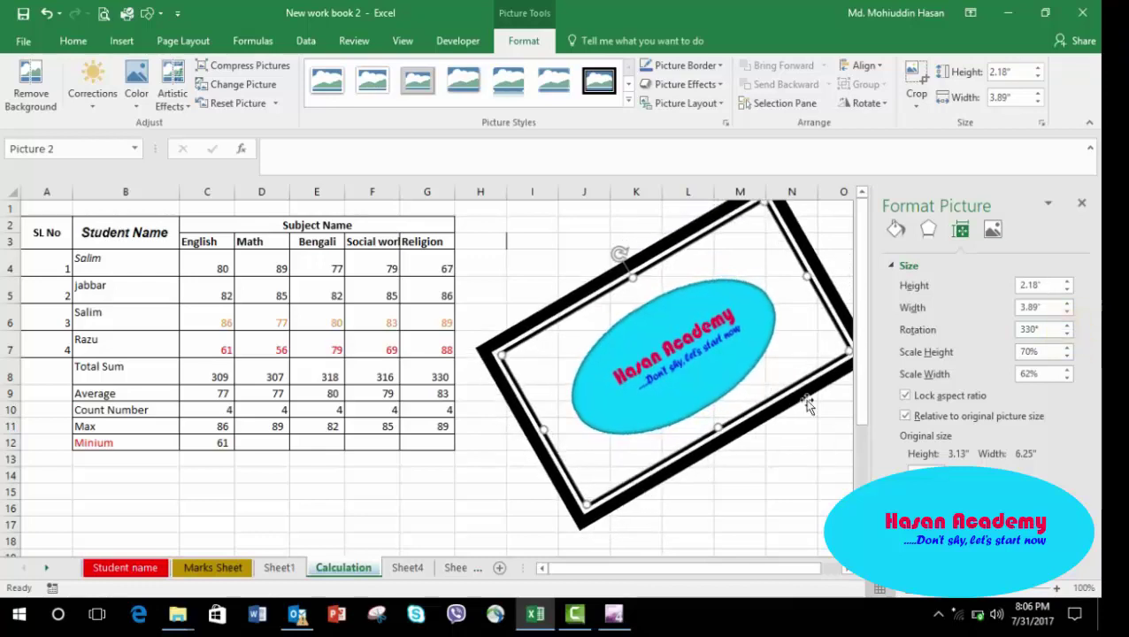
pyautogui.click(787, 467)
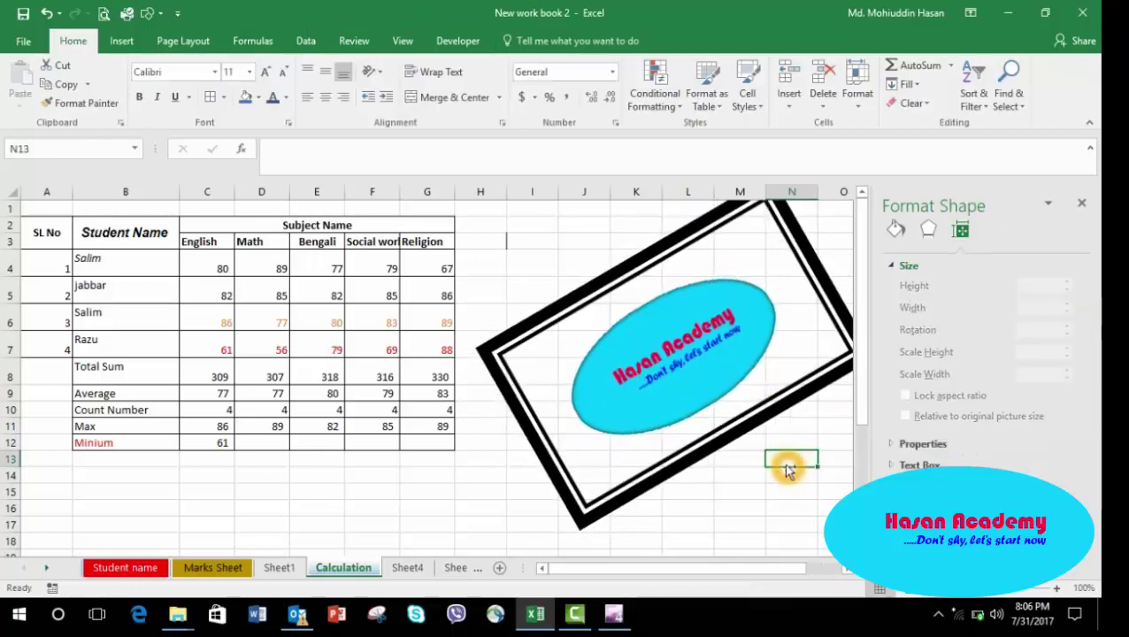
# Undo the rotation changes on the logo picture and select cell K14
pyautogui.hotkey('ctrl', 'z')
pyautogui.hotkey('ctrl', 'z')
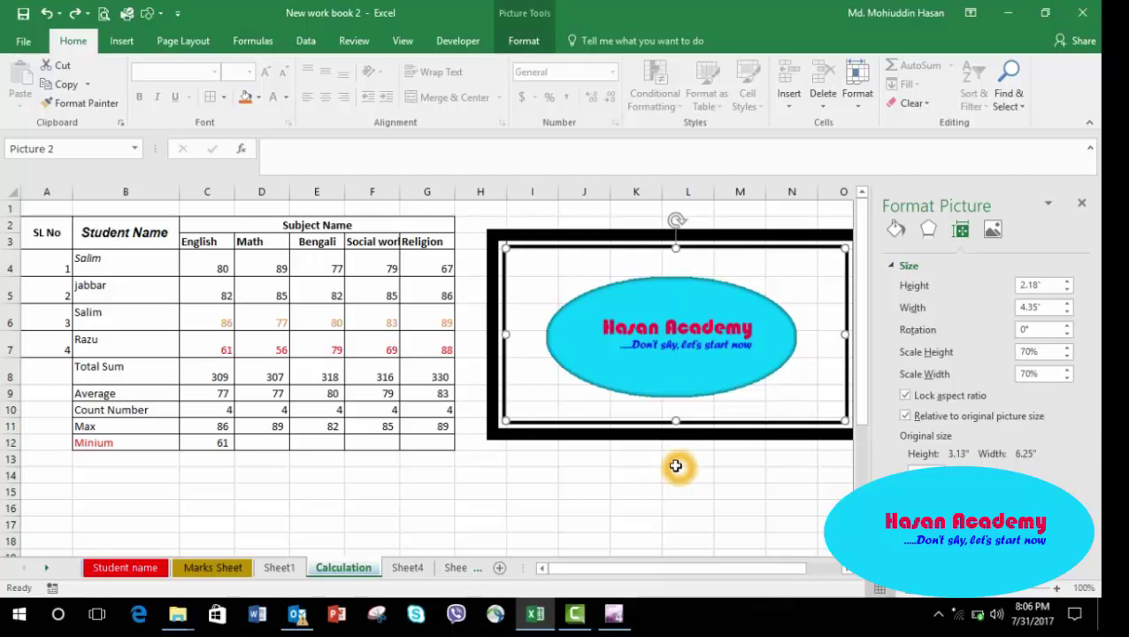
pyautogui.click(123, 42)
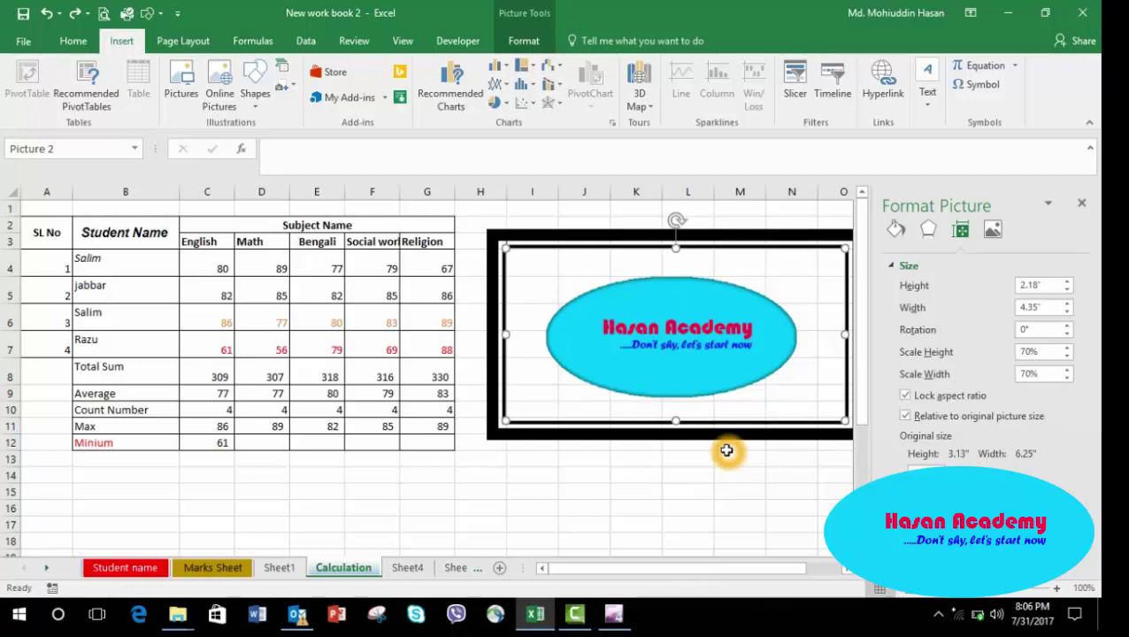
pyautogui.click(658, 474)
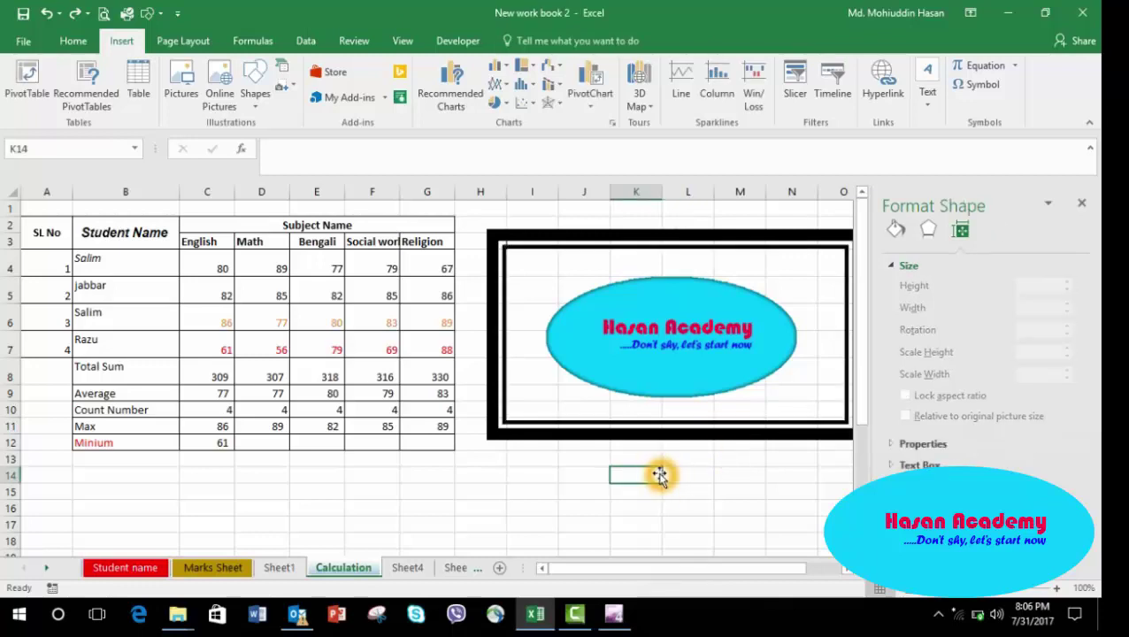